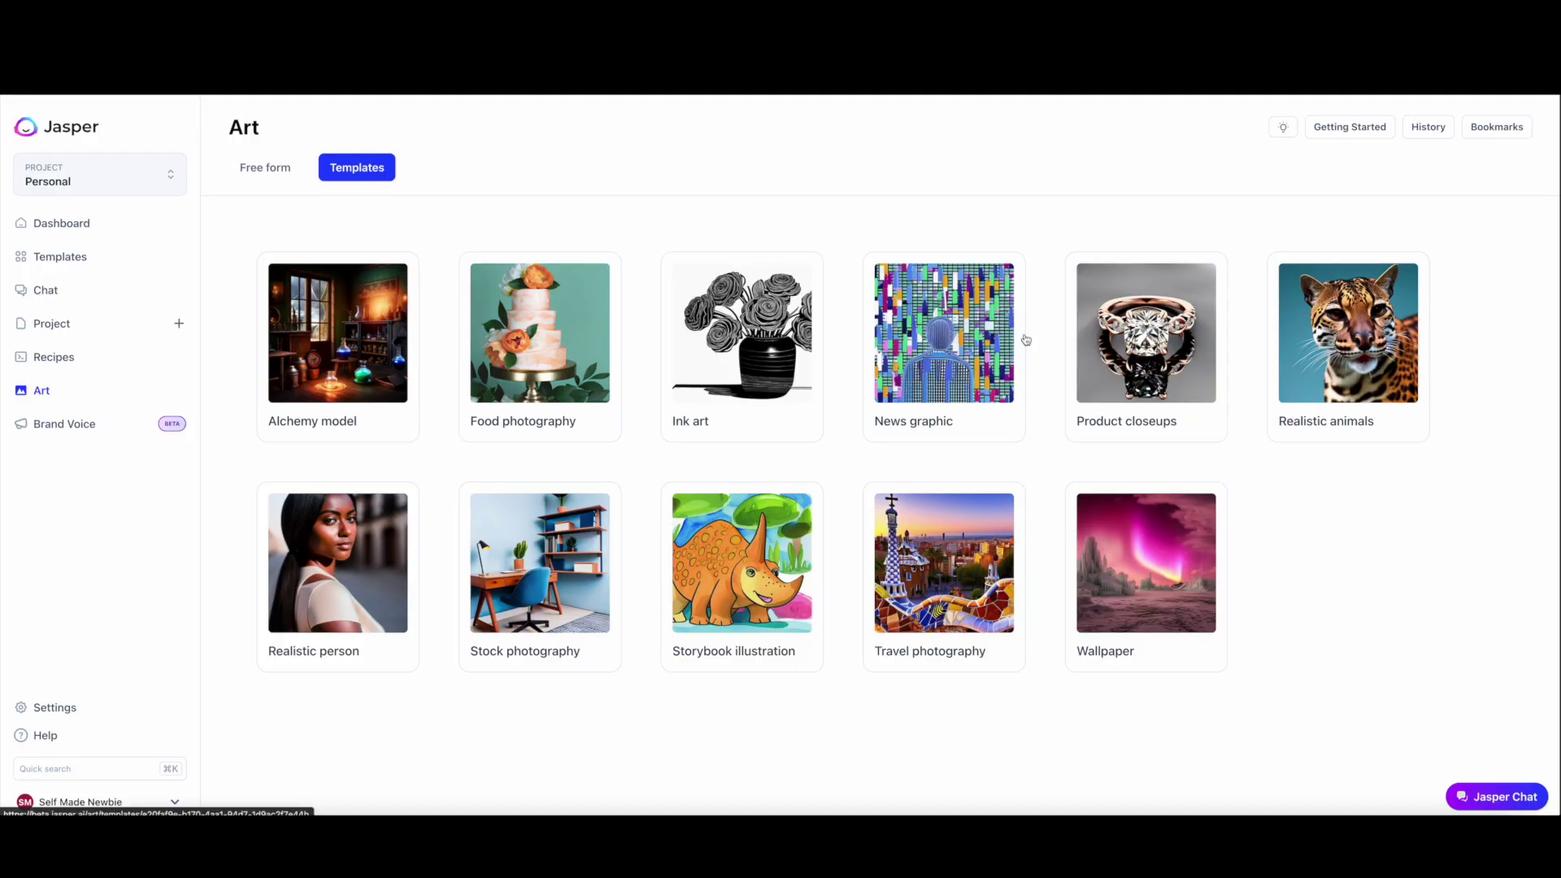
# Step: In the Alchemy template, describe 'a man sitting reading a book. There is a cat on his head' and generate art
pyautogui.click(309, 334)
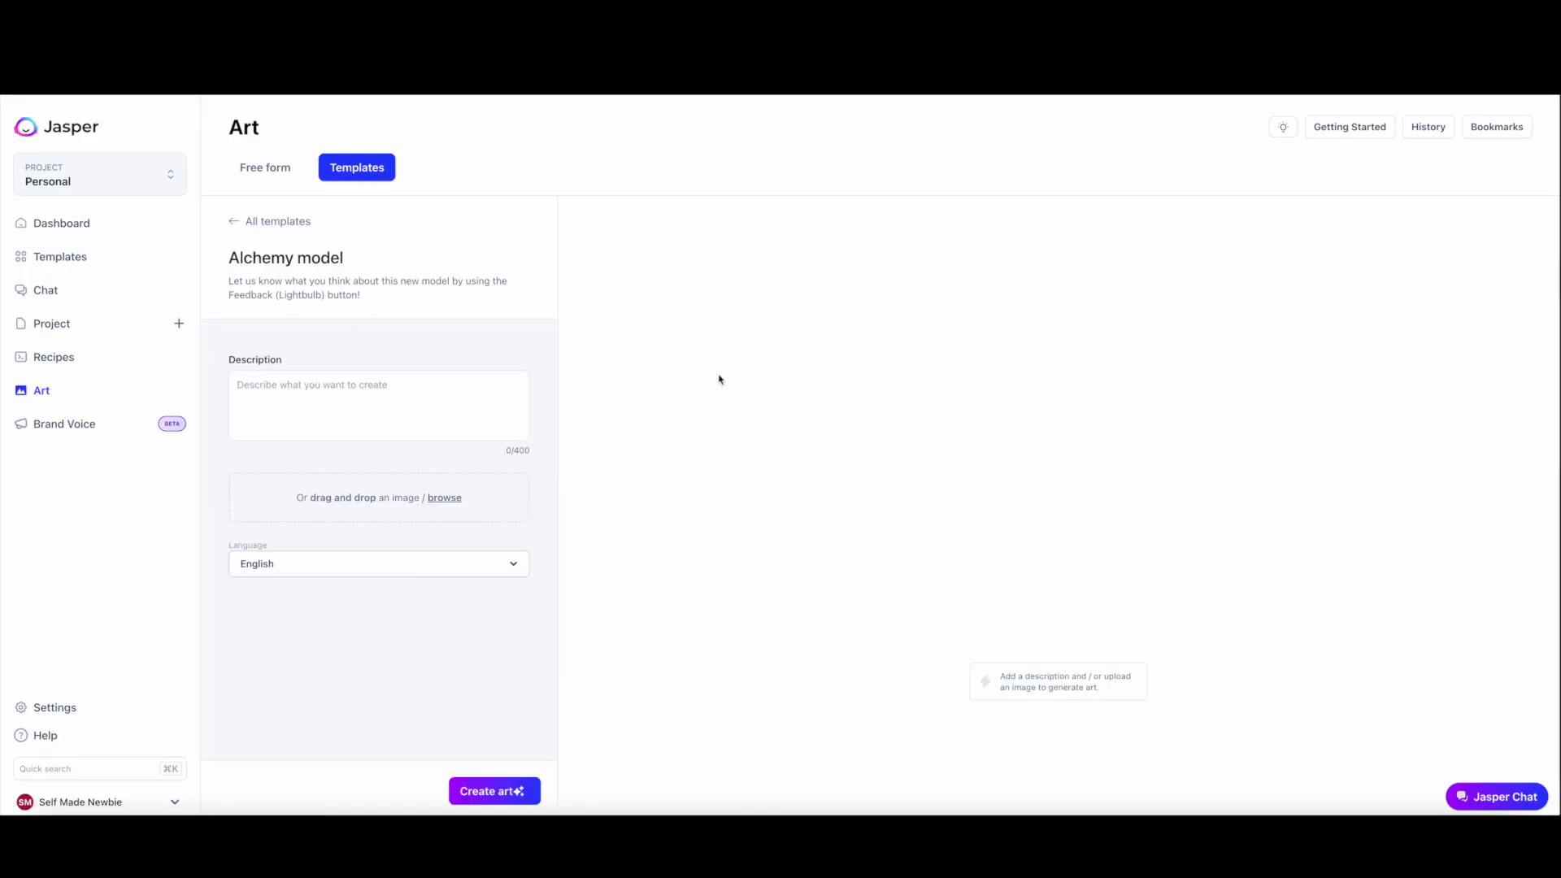
pyautogui.scroll(-1, 443, 401)
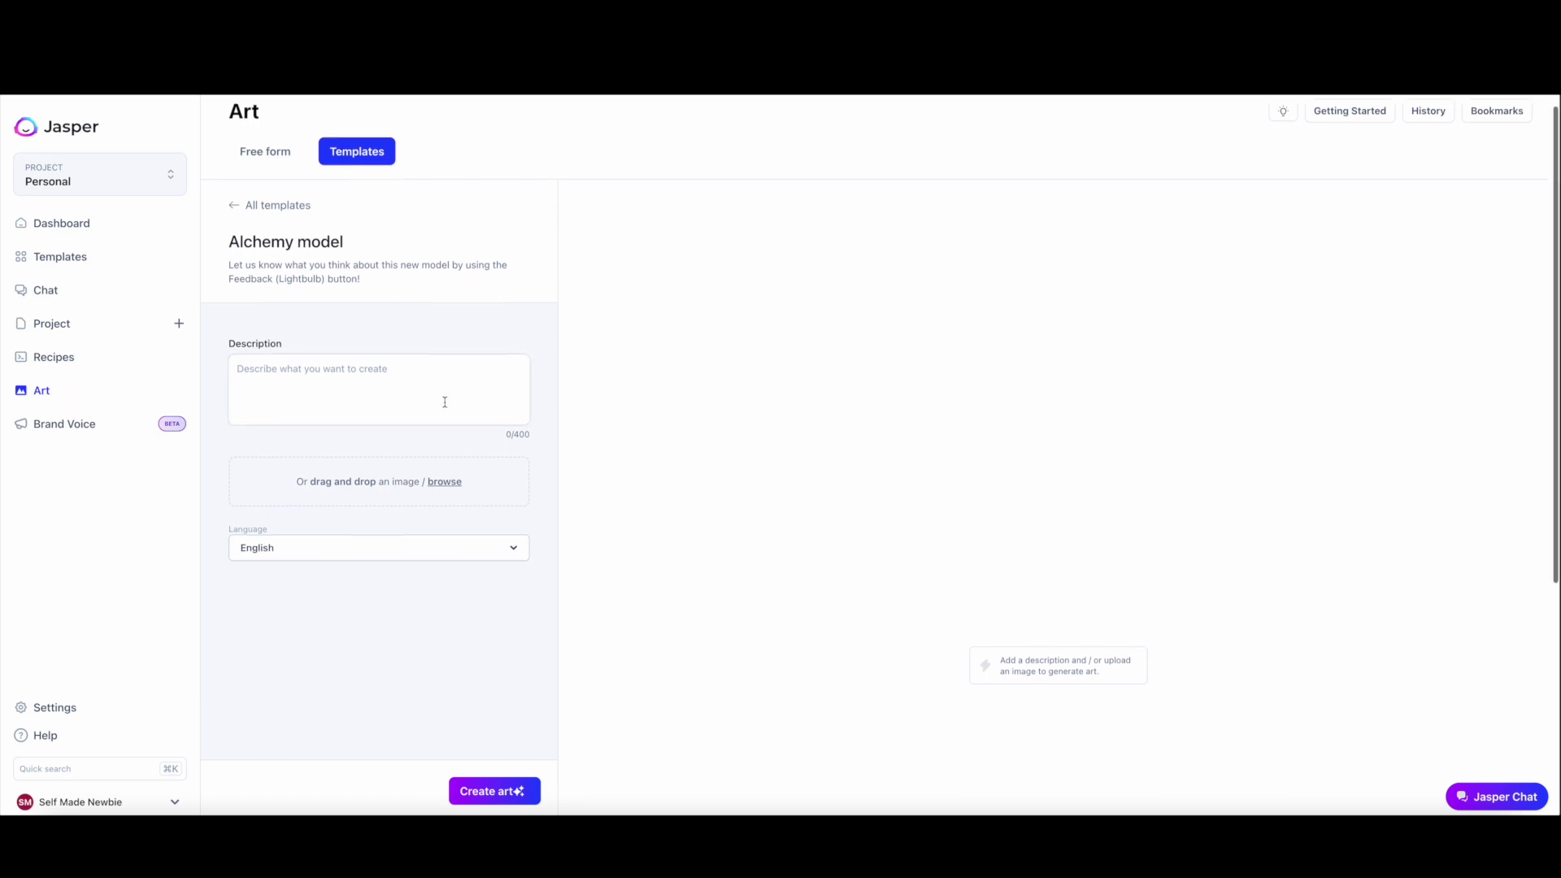
pyautogui.click(393, 355)
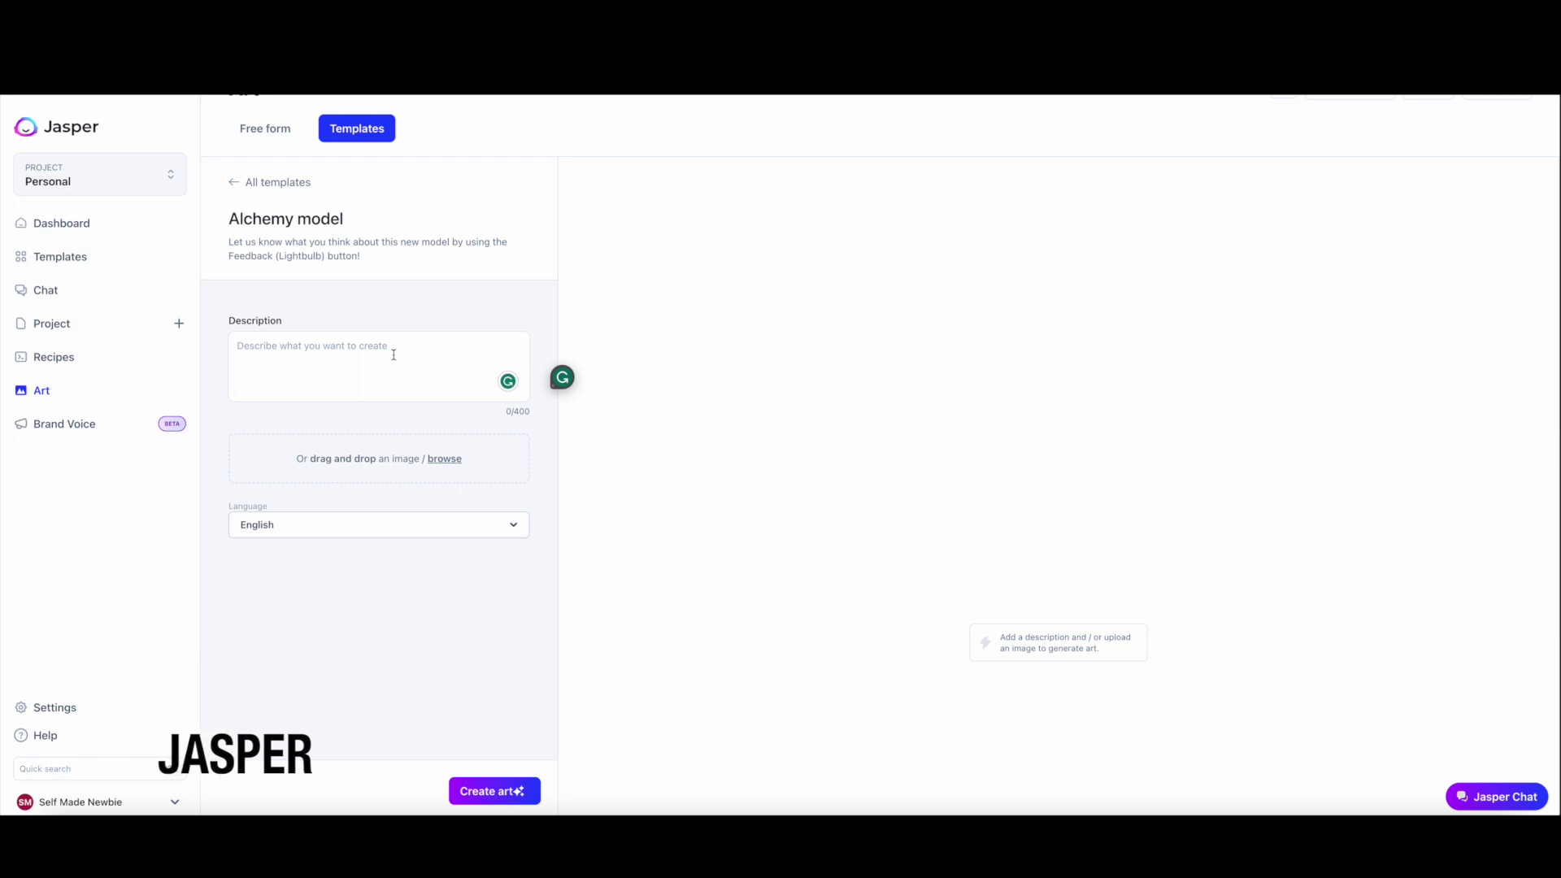
pyautogui.write('a man sitting reading')
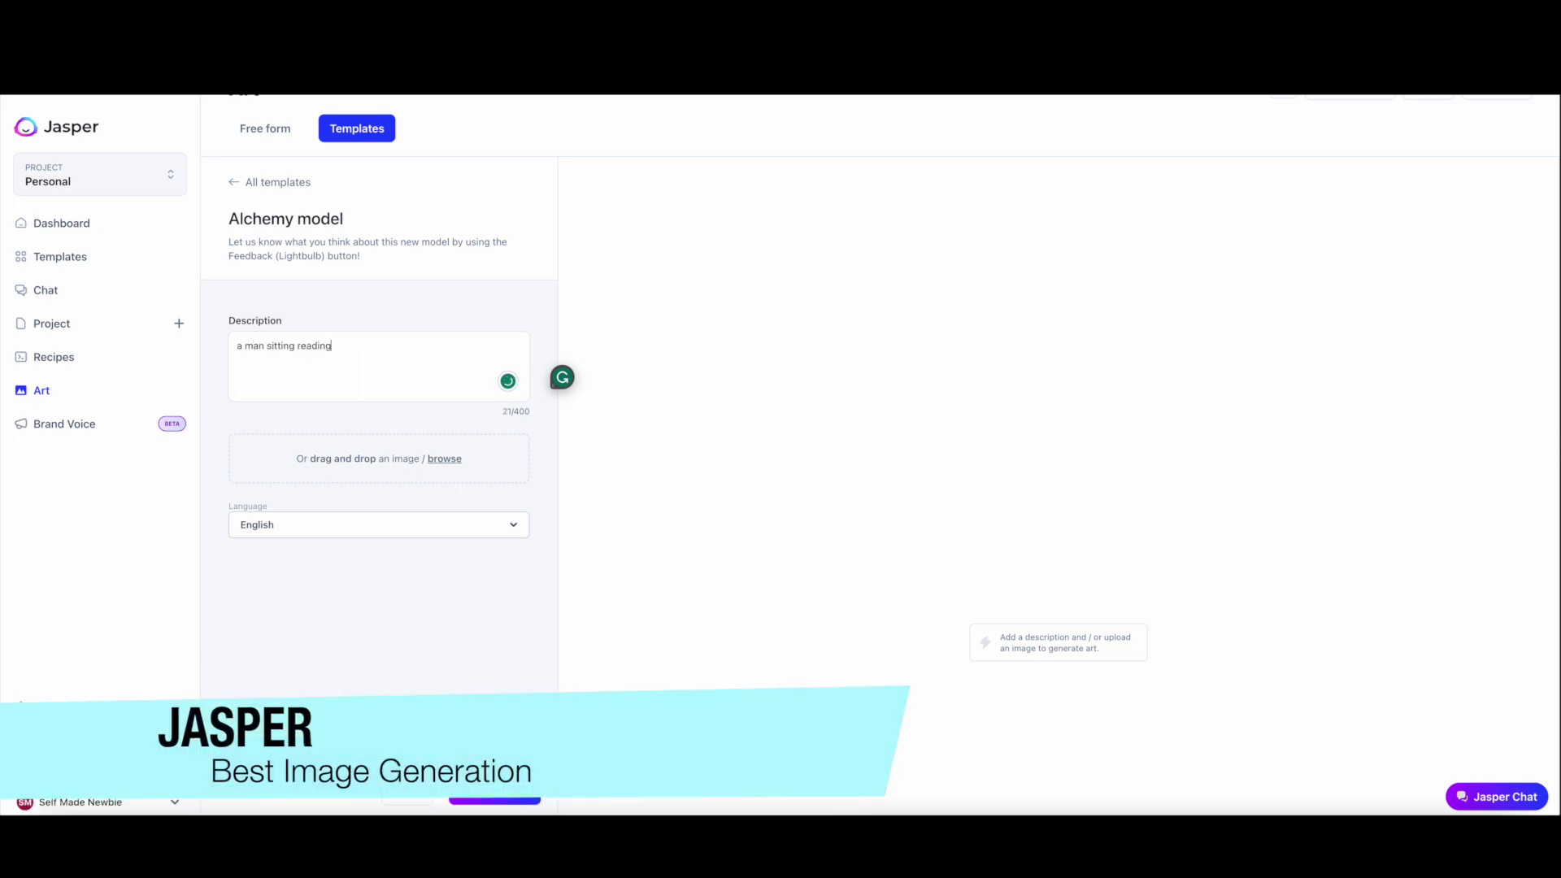
pyautogui.write(' a bookk')
pyautogui.press('BackSpace')
pyautogui.press('BackSpace')
pyautogui.write('. There is a cat on his head.')
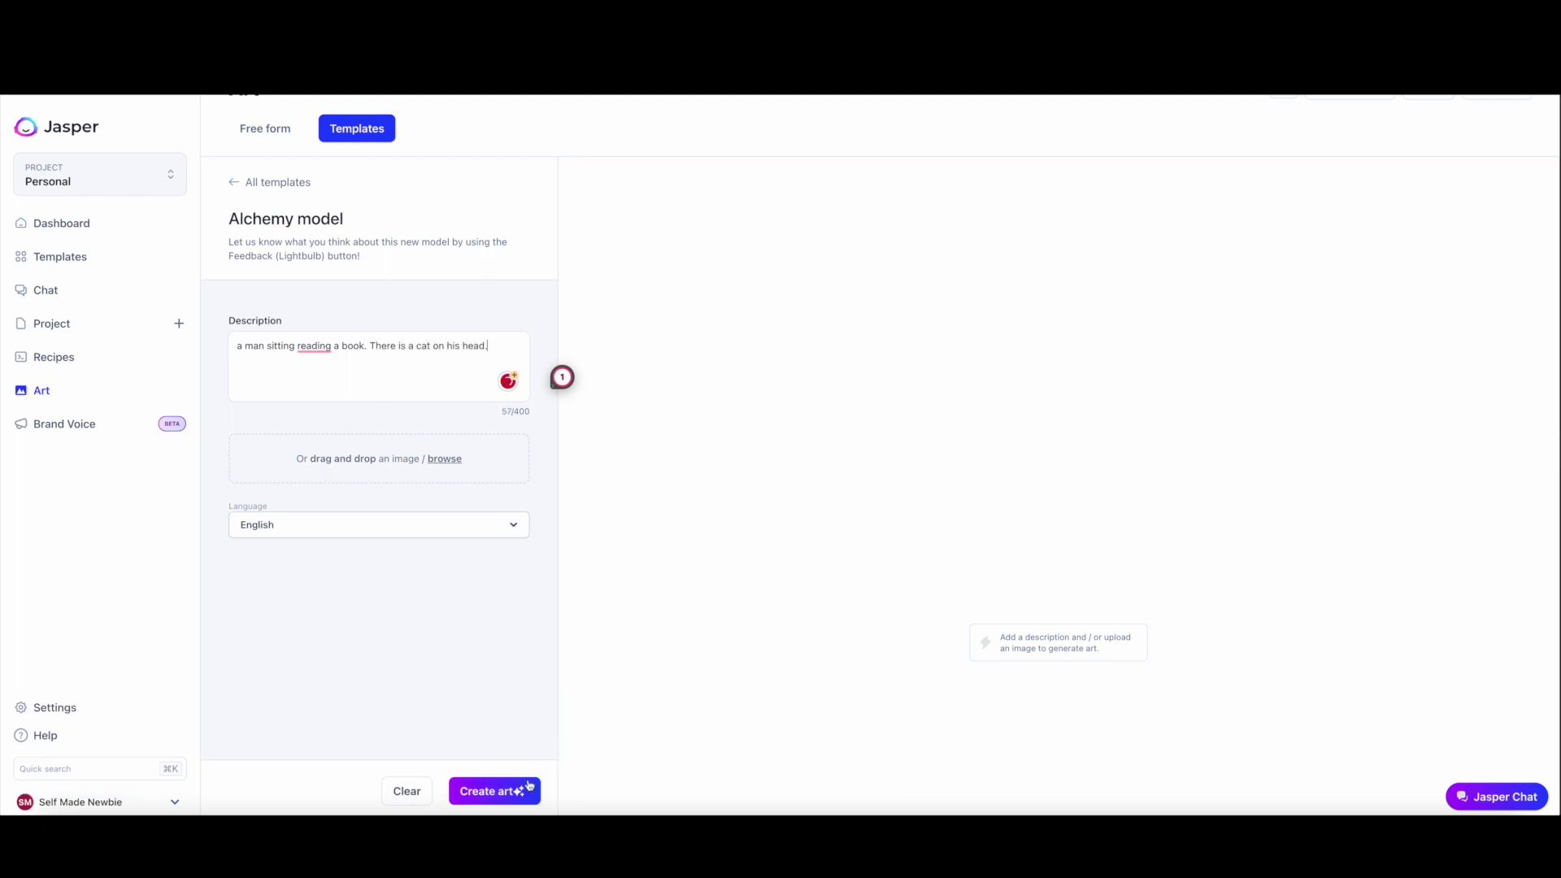
pyautogui.click(530, 785)
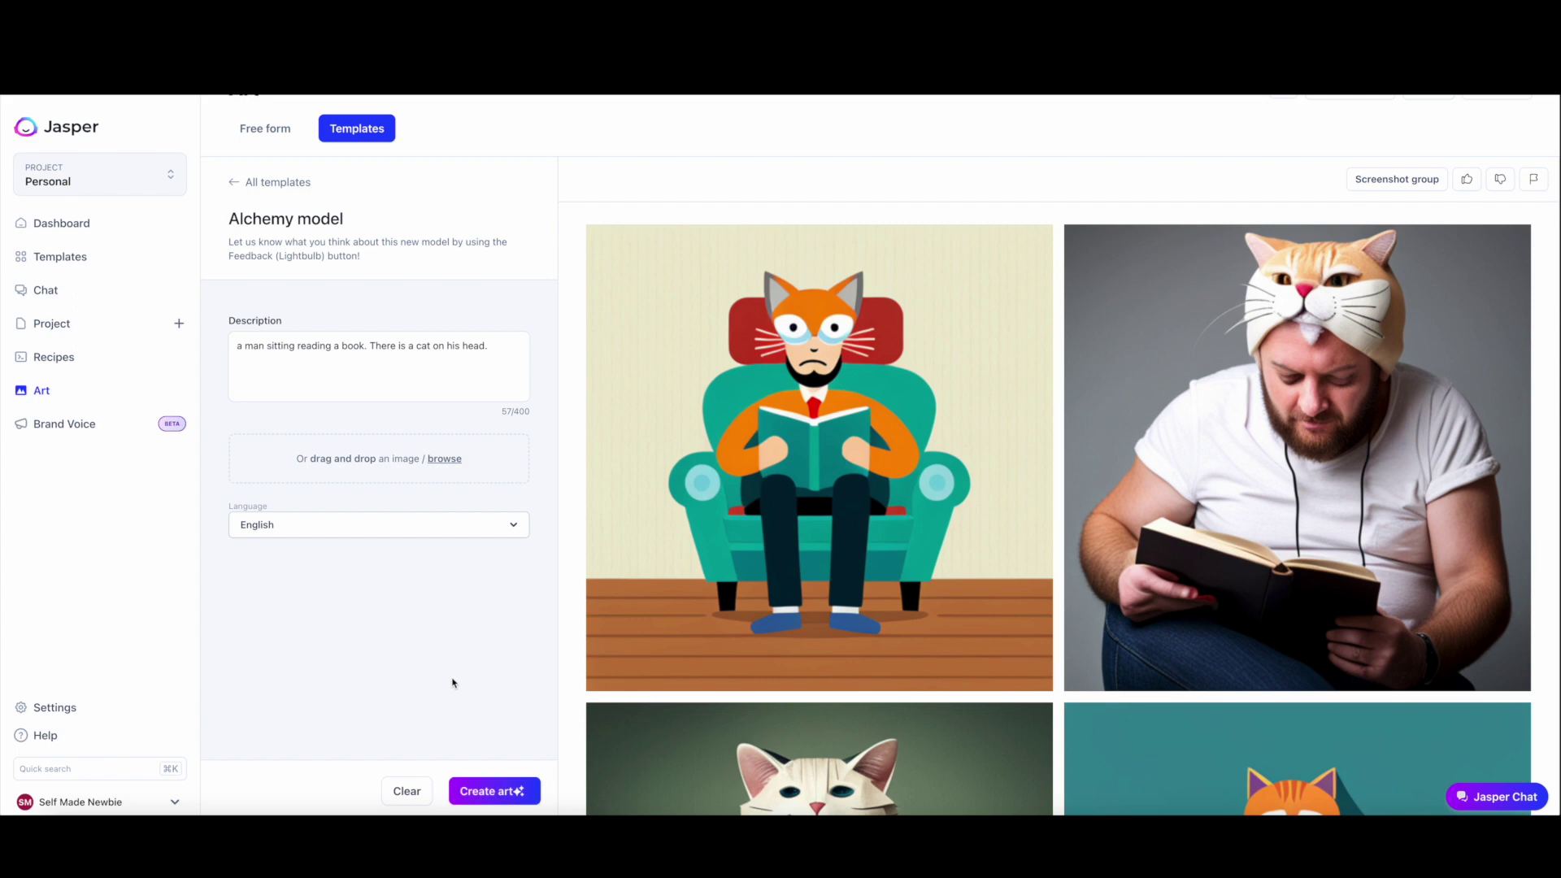
# Step: Look through the four generated cat-on-head images, then switch to the Free form prompt
pyautogui.scroll(-4, 1014, 459)
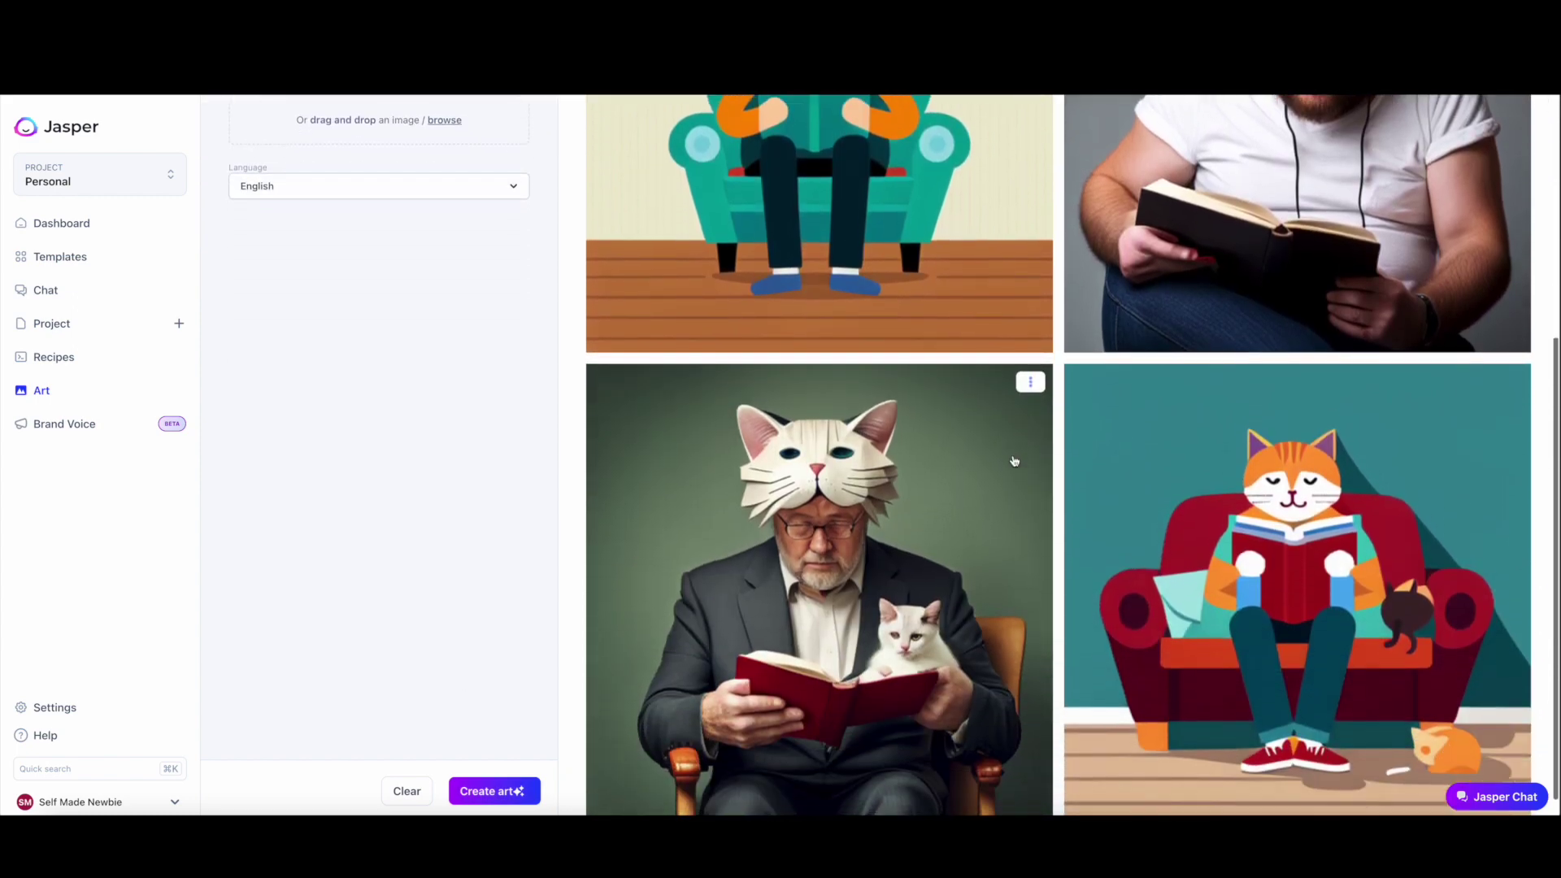
pyautogui.scroll(3, 1014, 461)
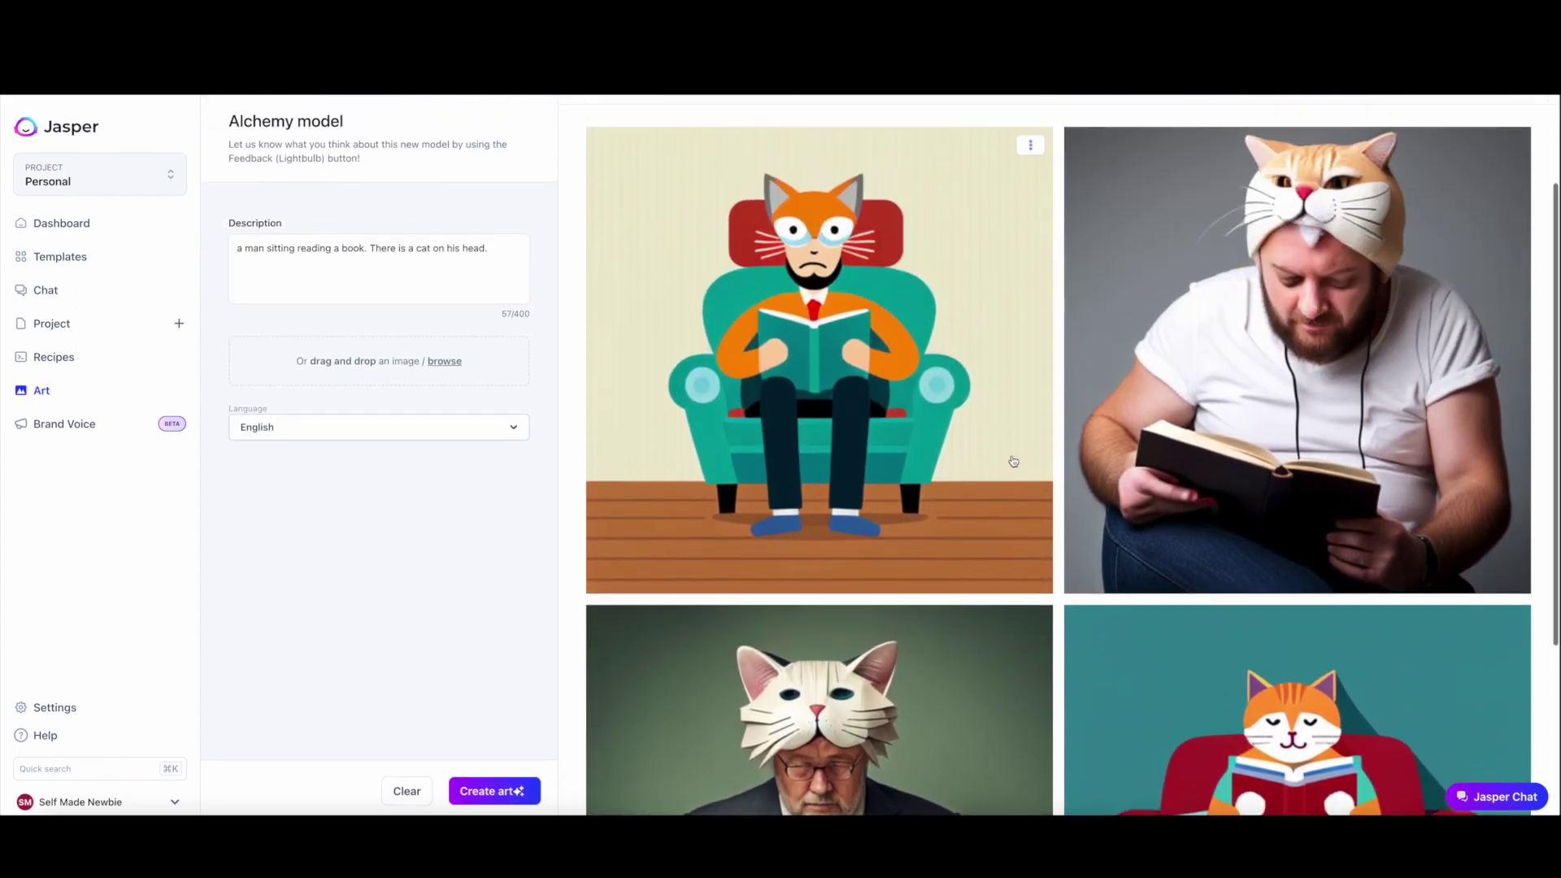
pyautogui.scroll(3, 1014, 462)
pyautogui.click(284, 167)
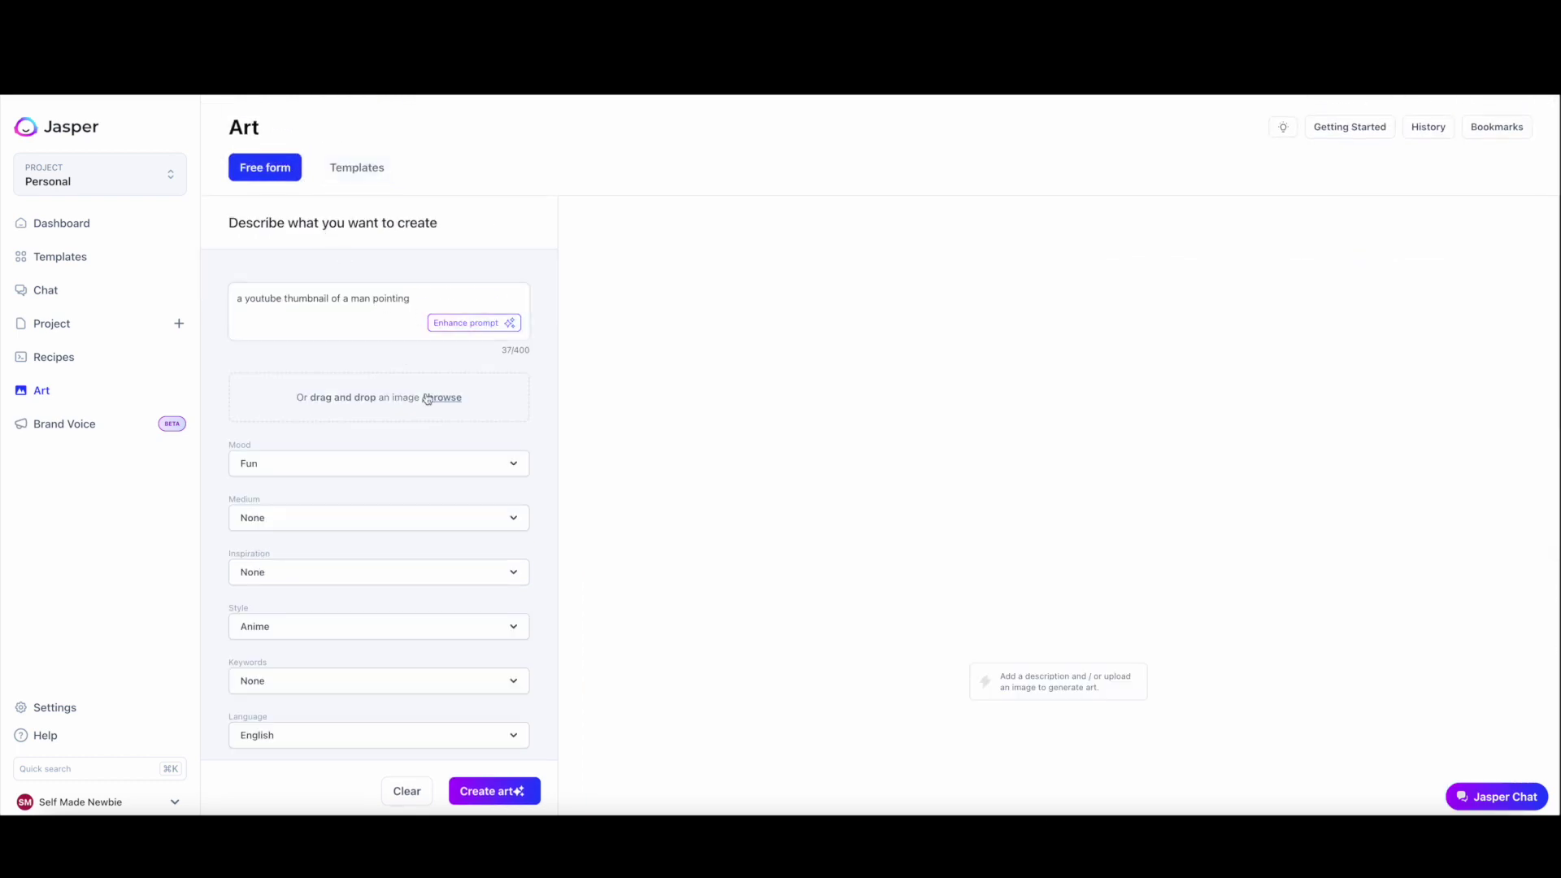
# Step: Upload a reference photo and confirm its crop
pyautogui.click(439, 398)
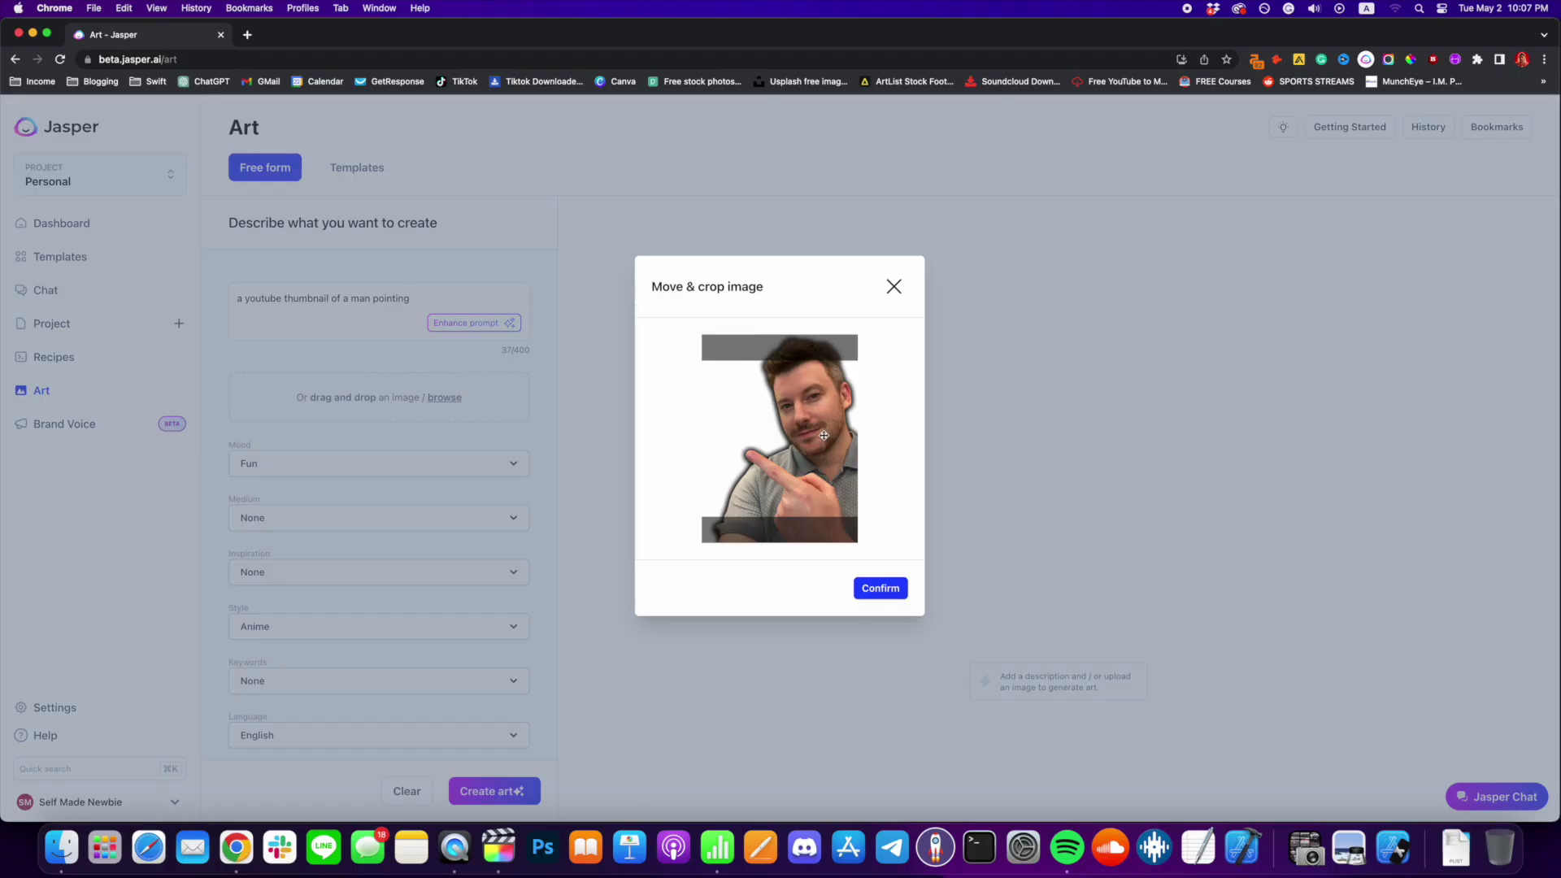
pyautogui.moveTo(824, 435); pyautogui.dragTo(818, 397)
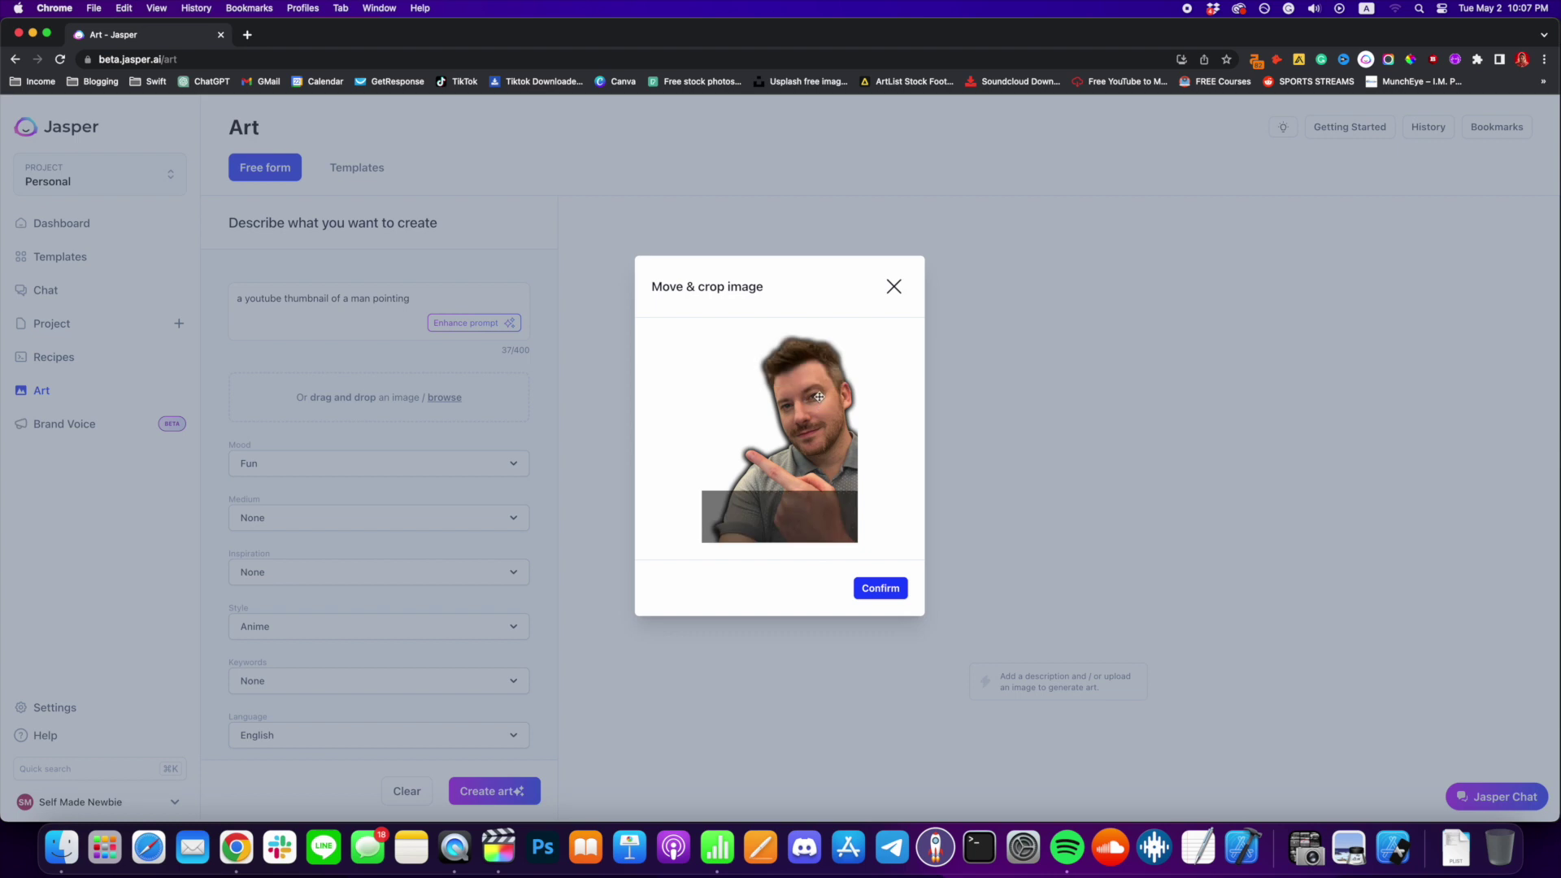
pyautogui.click(884, 590)
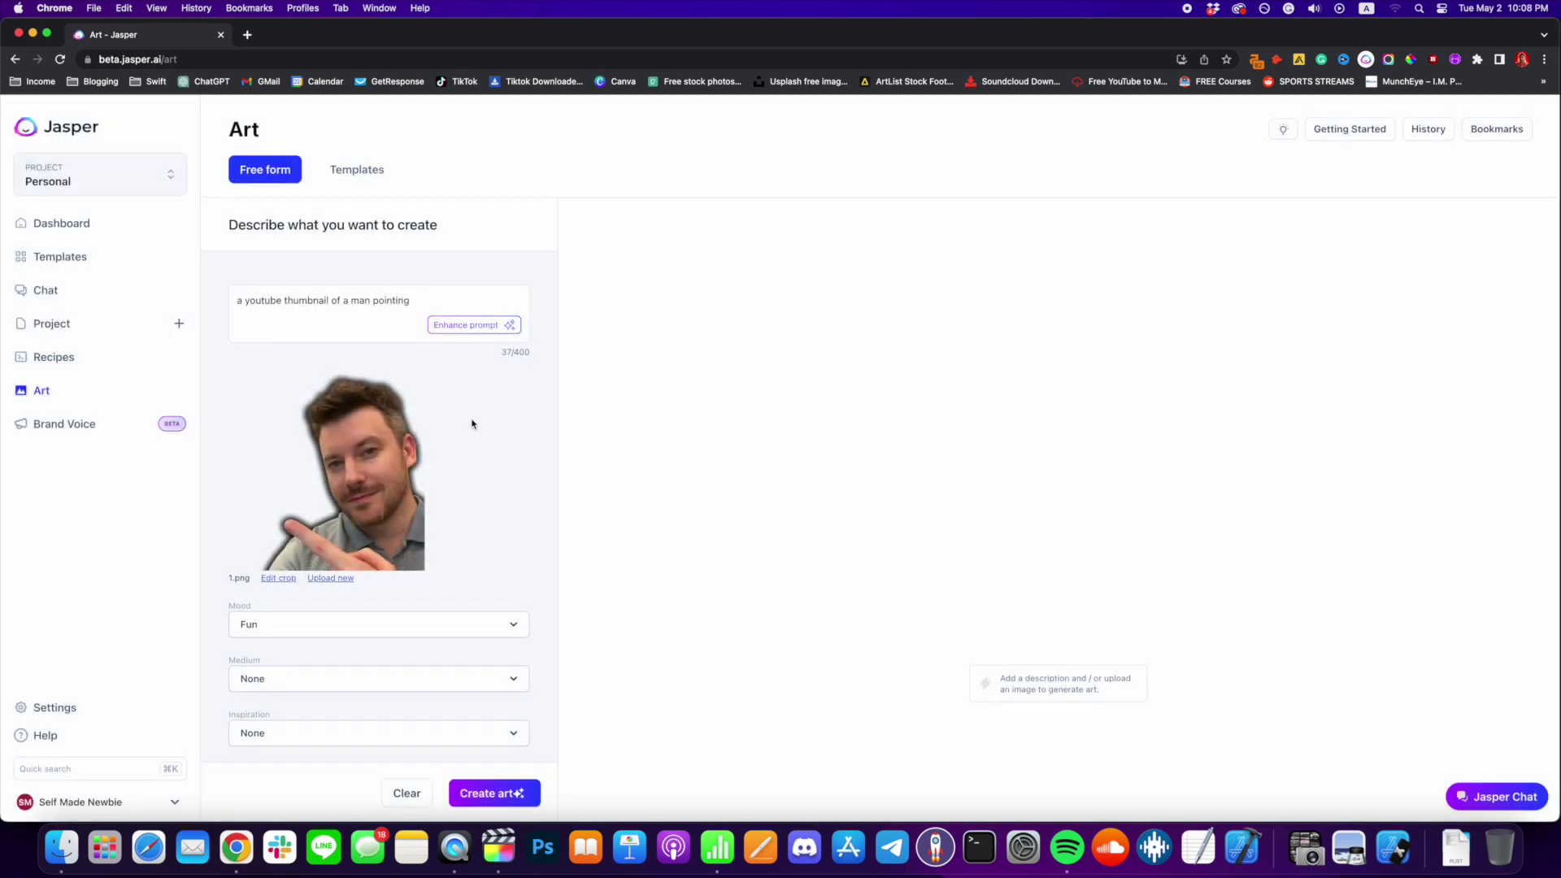
# Step: Set mood Happy, medium Ink, inspiration Salvador Dalí and style Digital, then create art
pyautogui.scroll(-5, 485, 425)
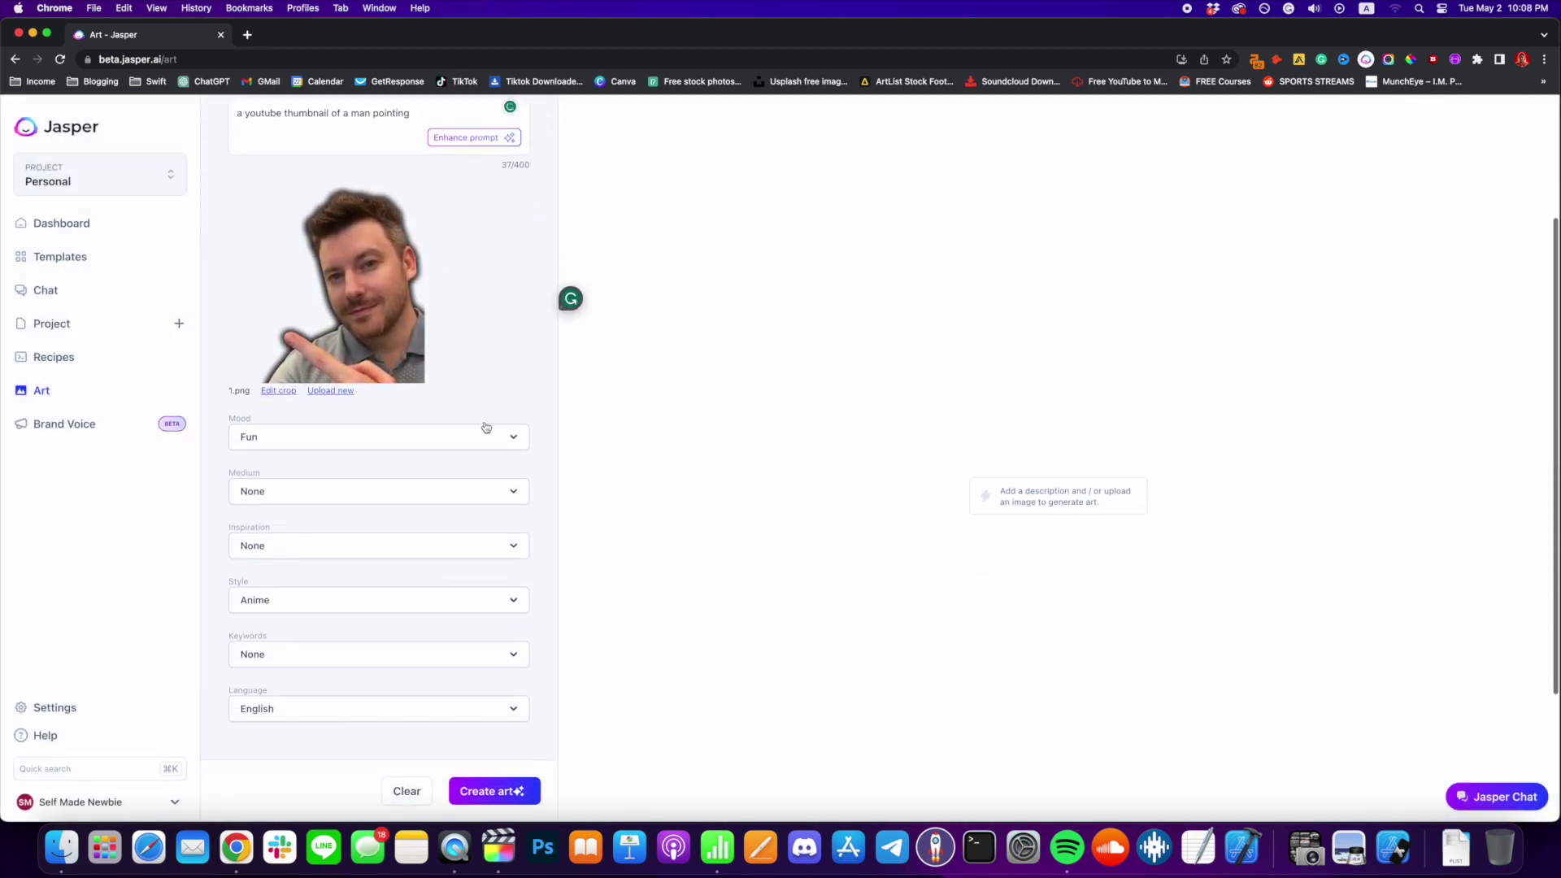
pyautogui.click(444, 406)
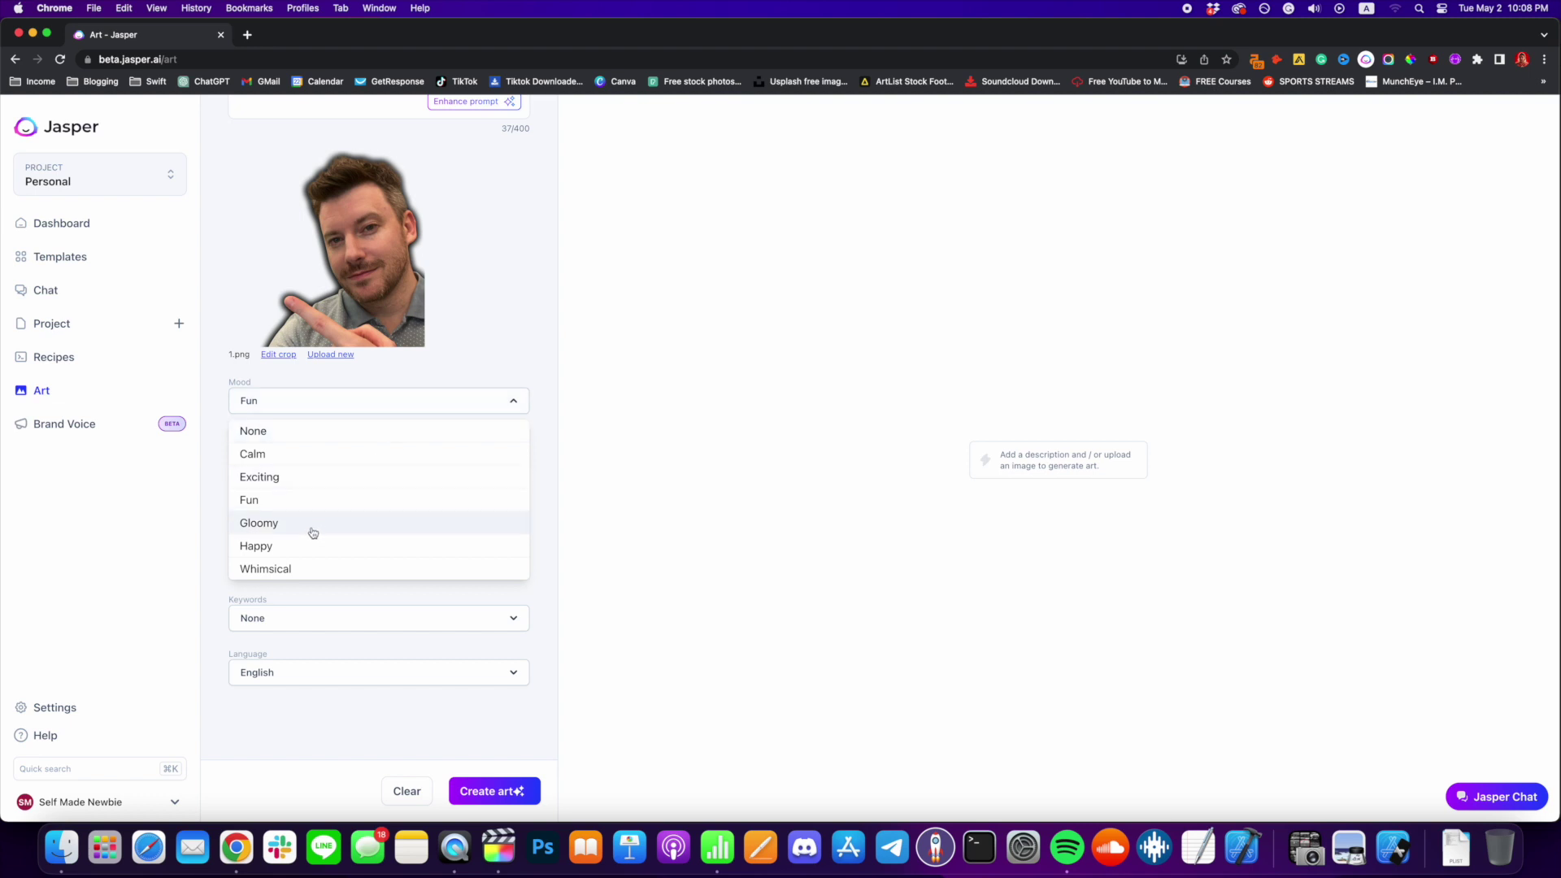
pyautogui.click(295, 548)
pyautogui.click(362, 461)
pyautogui.click(314, 554)
pyautogui.click(363, 505)
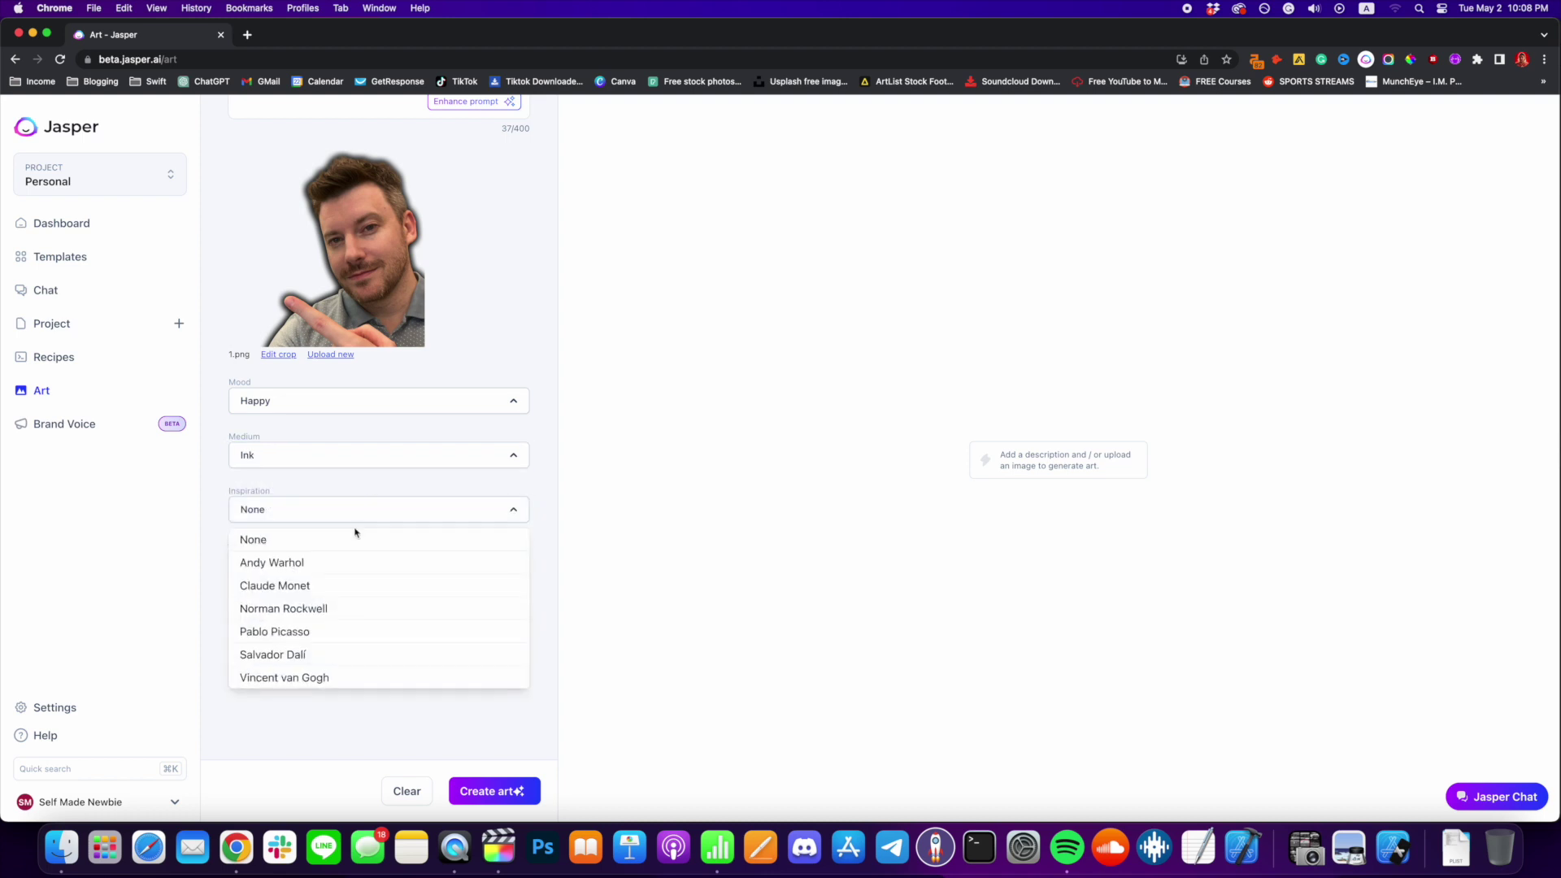
pyautogui.click(365, 662)
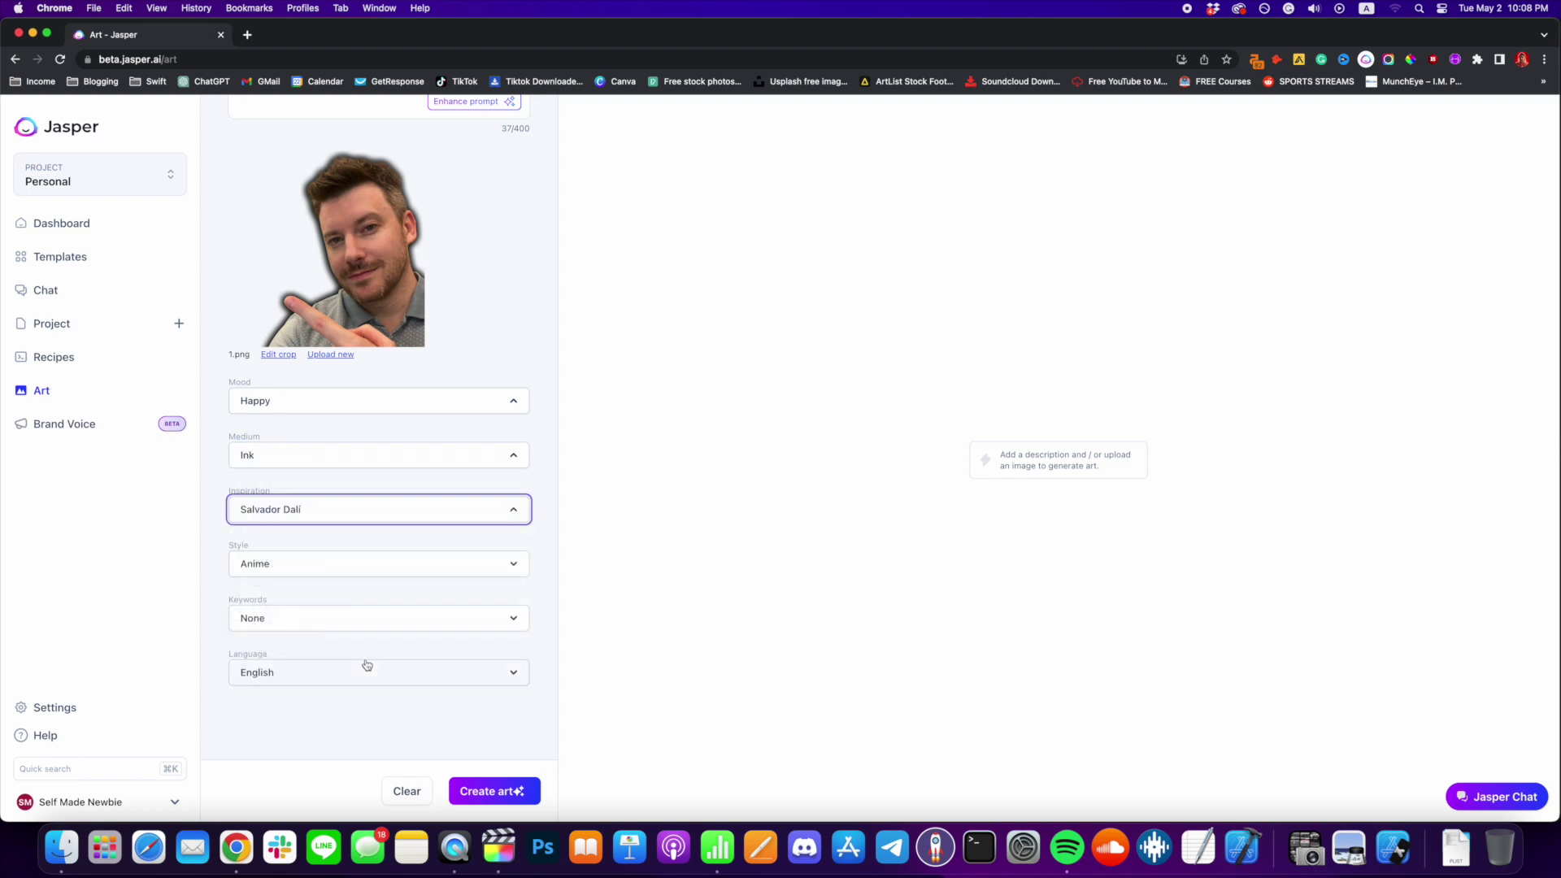
pyautogui.click(394, 575)
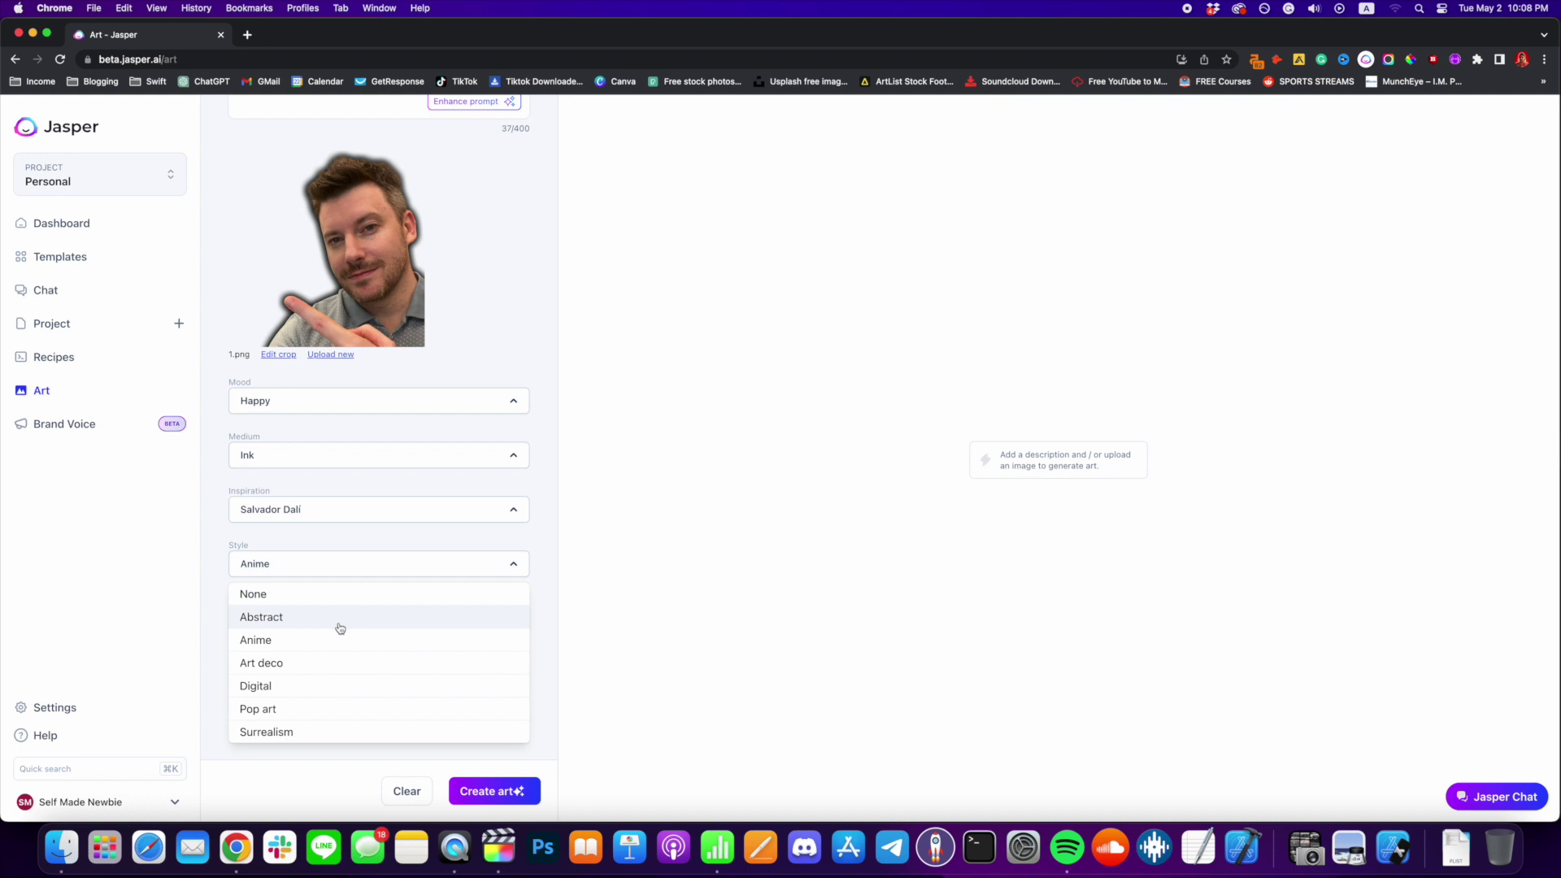
pyautogui.click(324, 696)
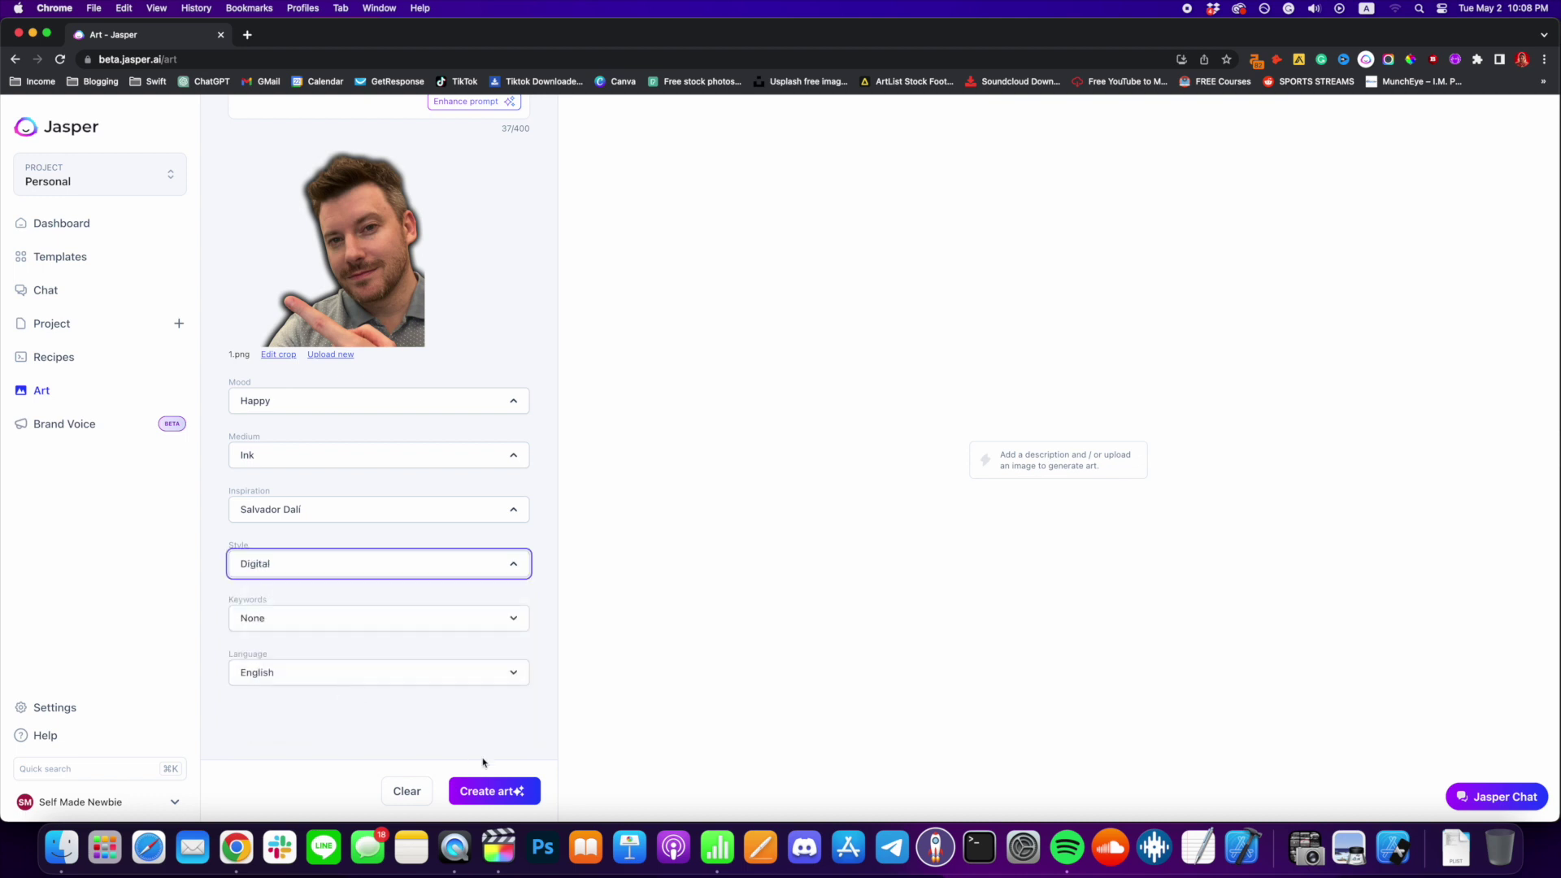
pyautogui.click(499, 787)
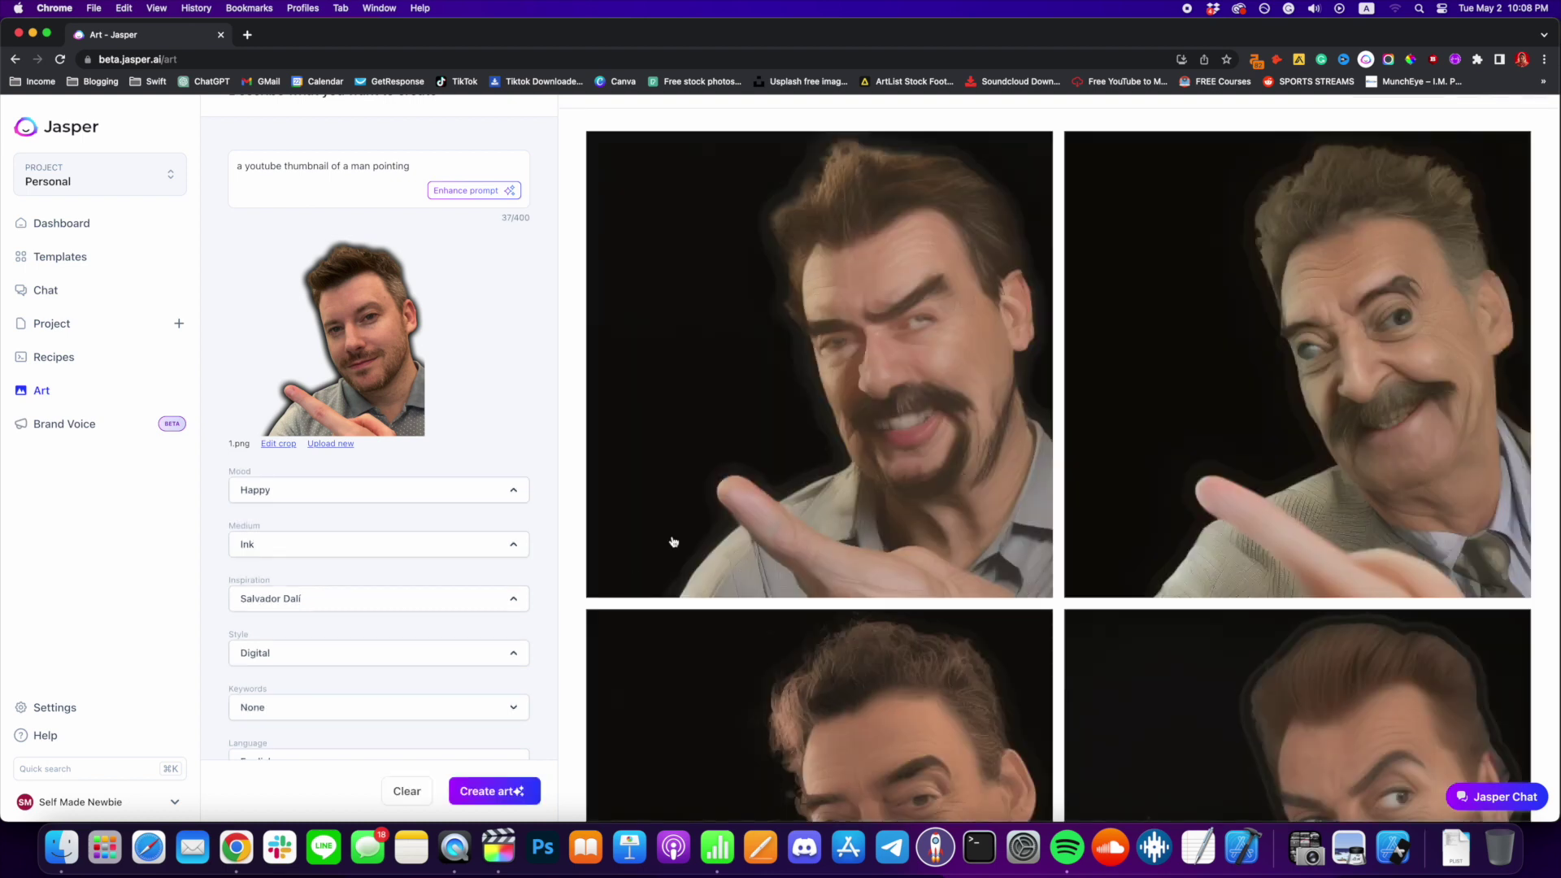
# Step: Review the four mustached-man pointing portraits, then clear the form and results
pyautogui.scroll(-5, 782, 437)
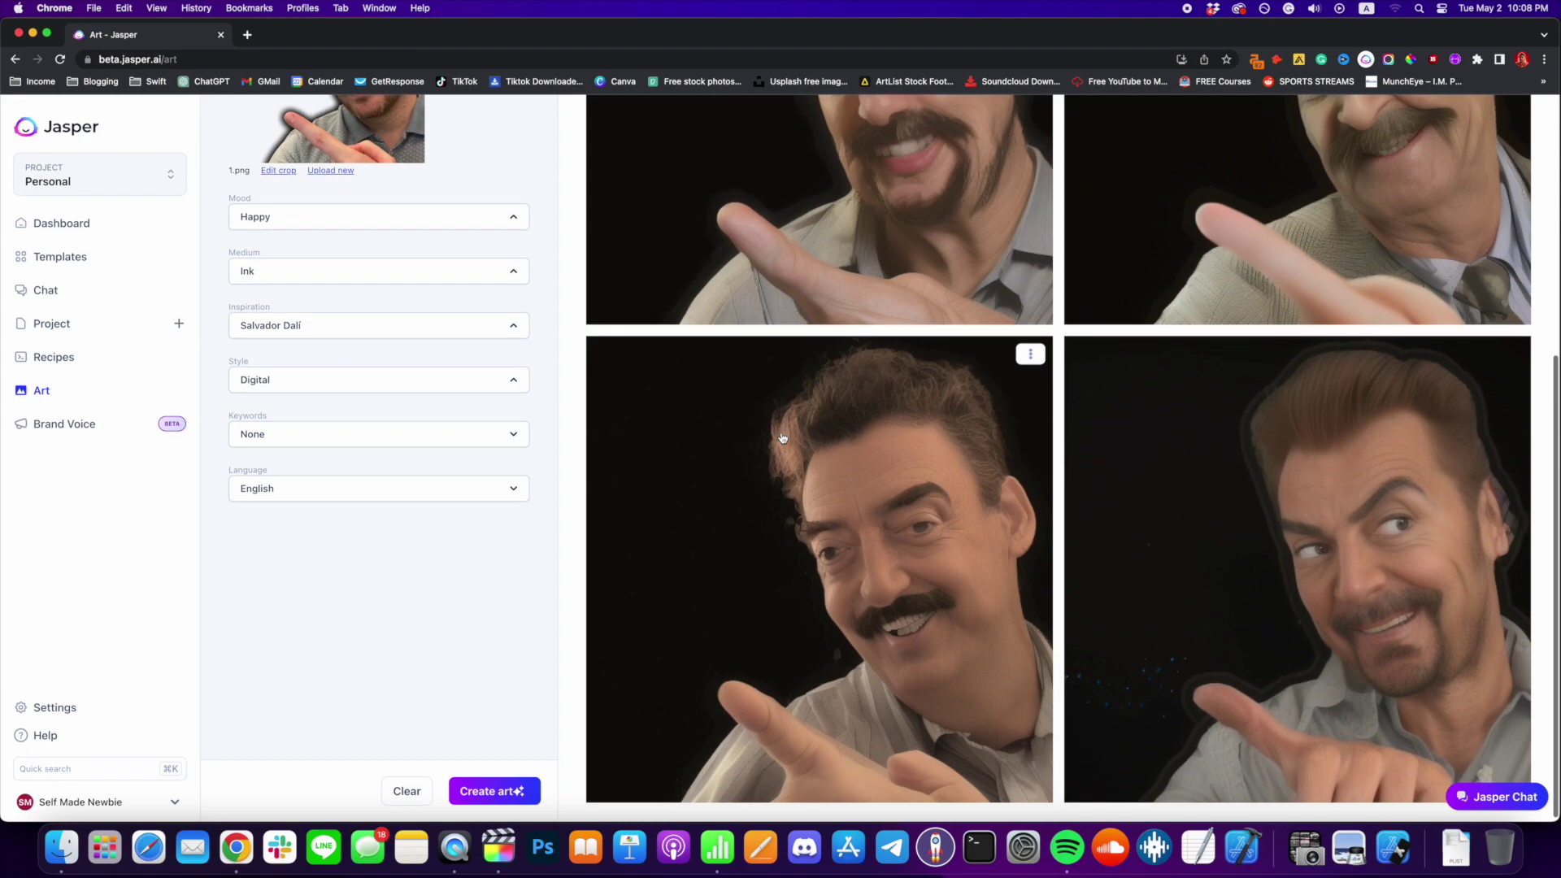
pyautogui.scroll(5, 782, 437)
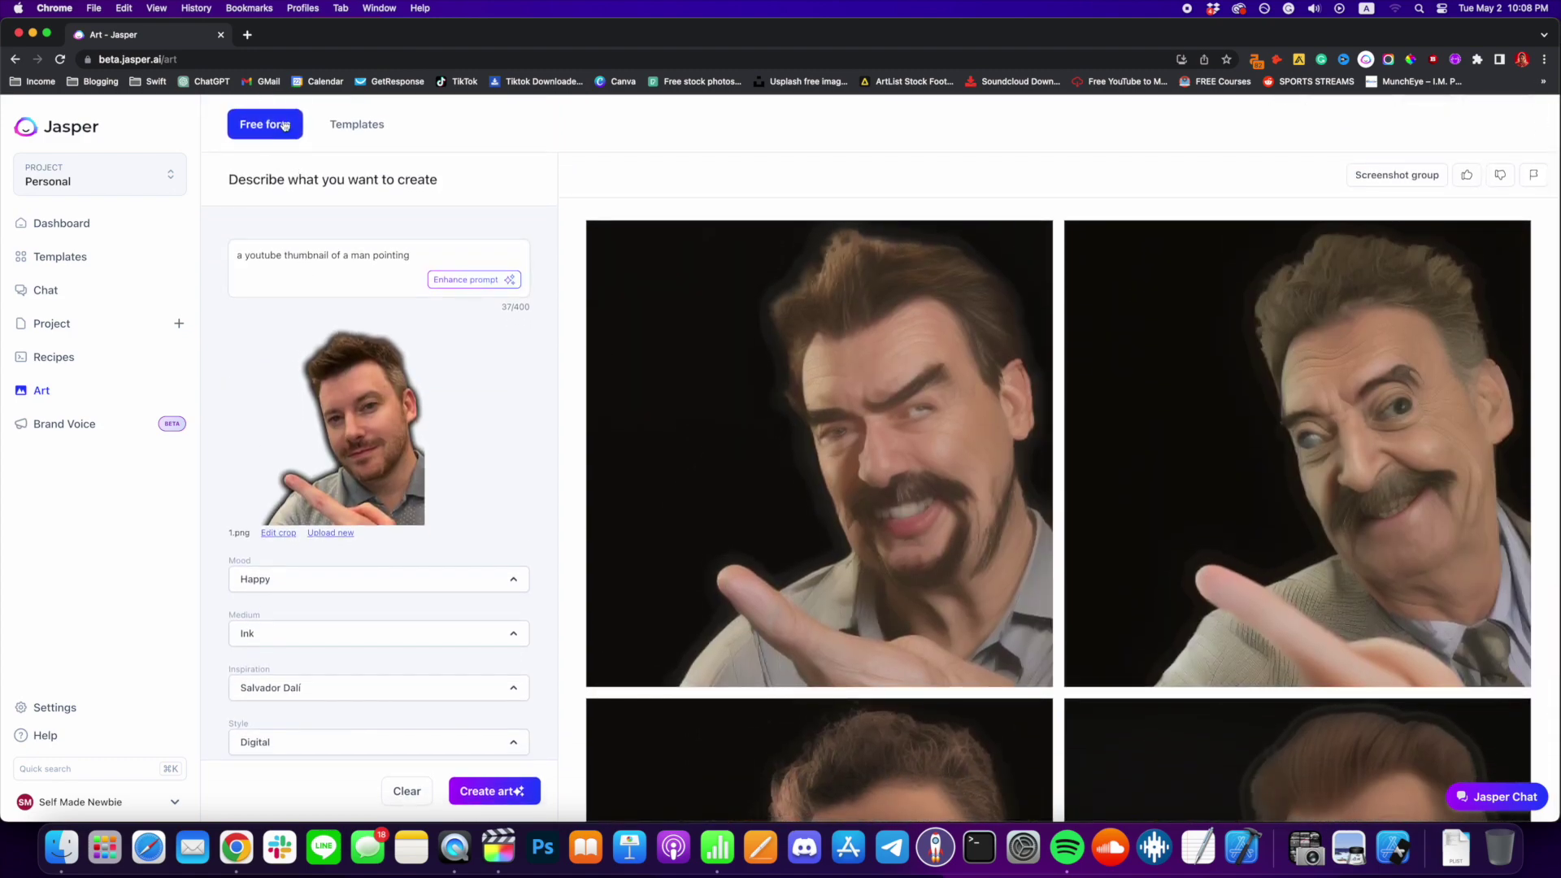
pyautogui.scroll(1, 284, 127)
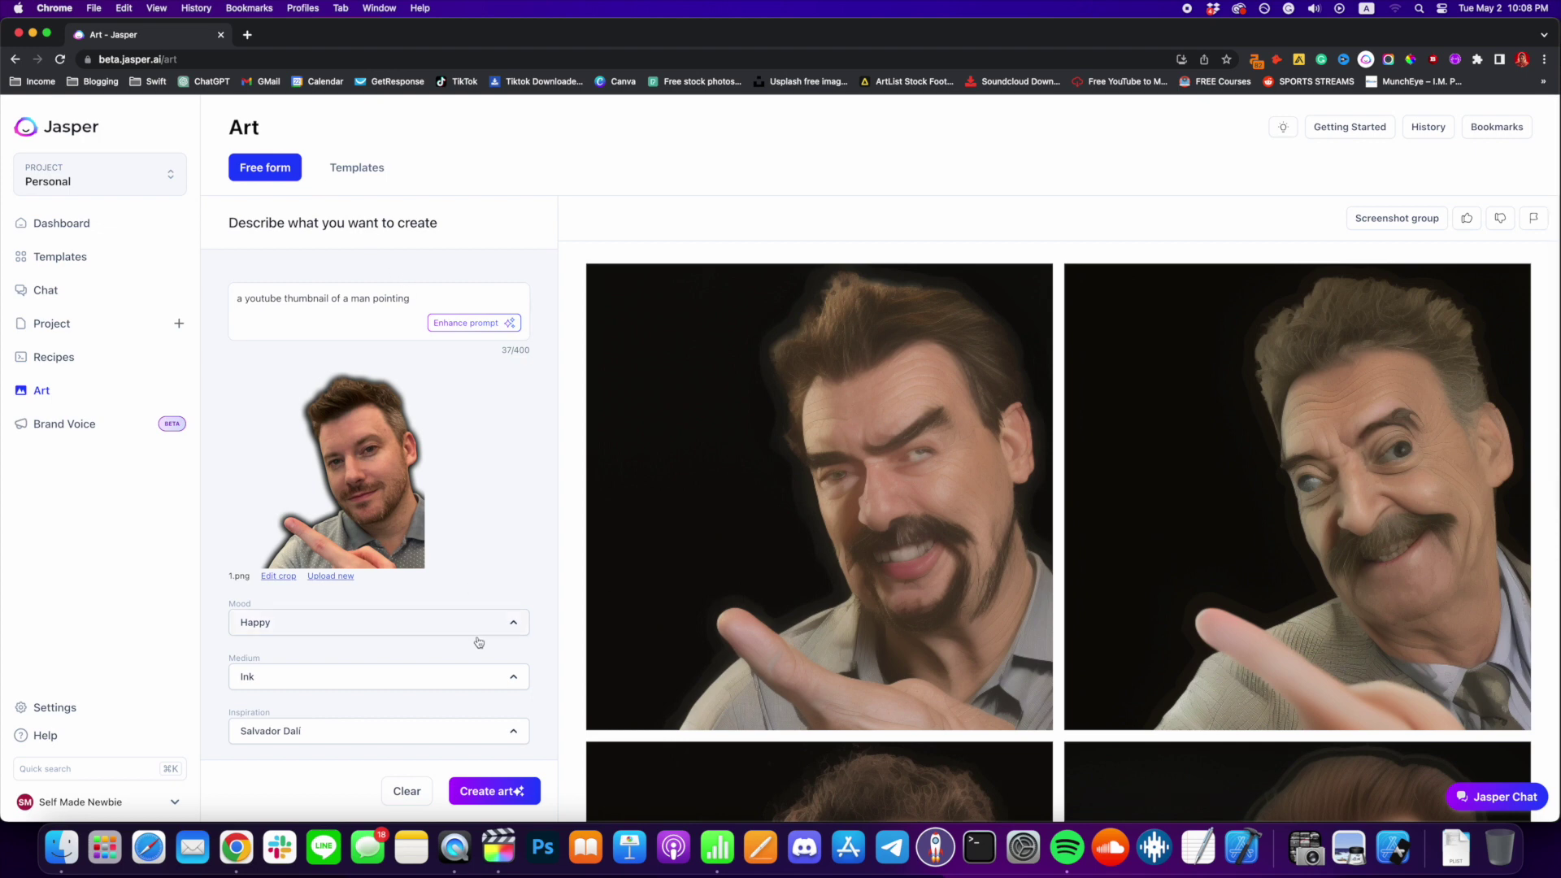
pyautogui.click(408, 792)
# Step: Write a prompt about a couple in a red city and have it auto-enhanced
pyautogui.click(295, 300)
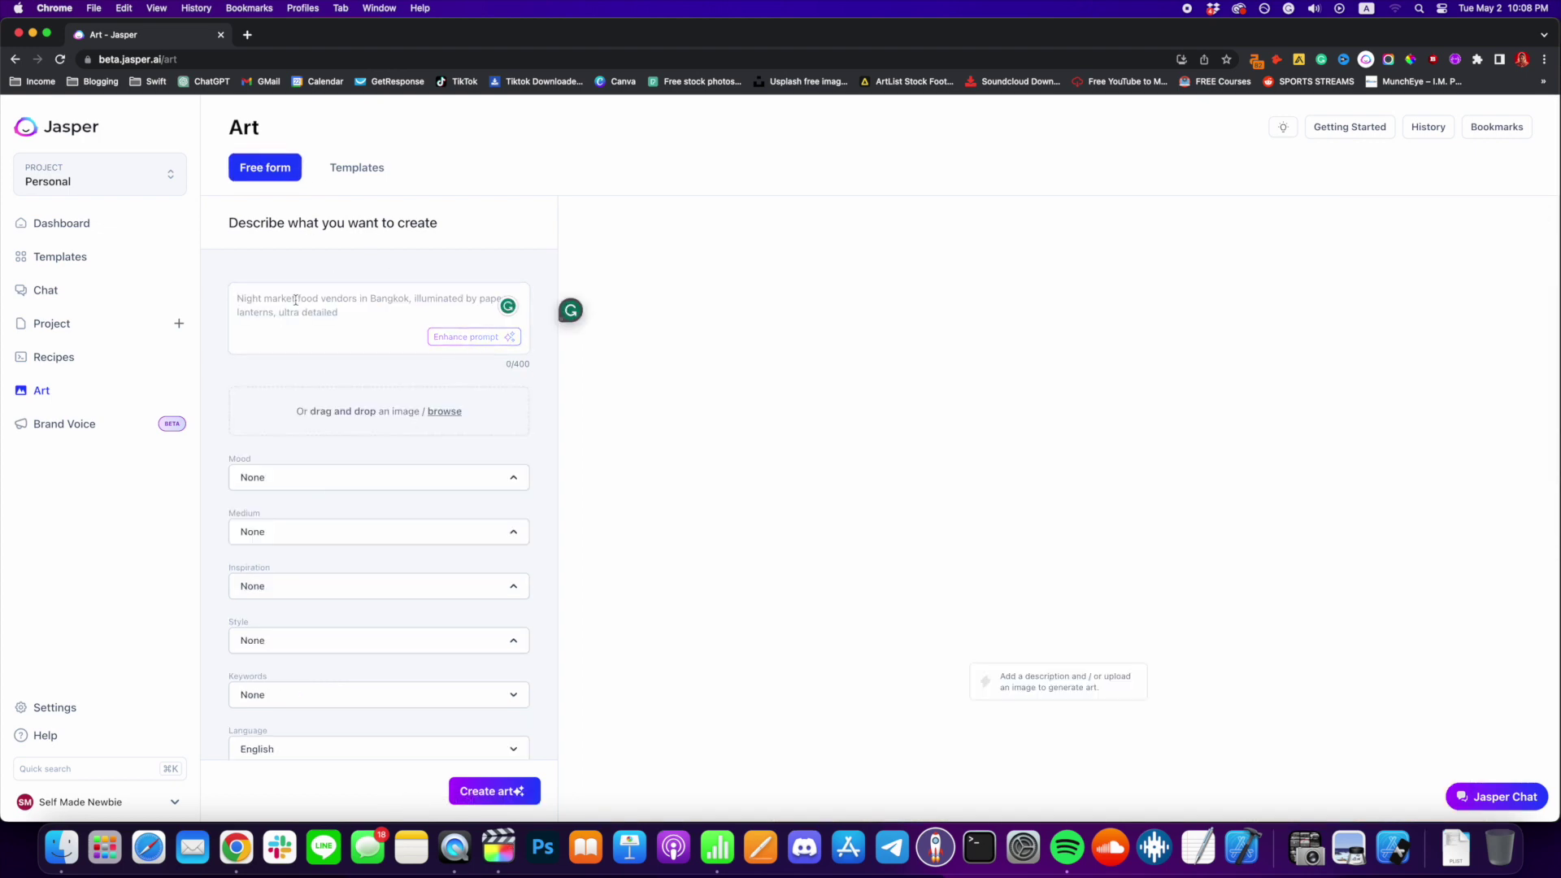
pyautogui.write('a couple walking down a street at night in a cyb')
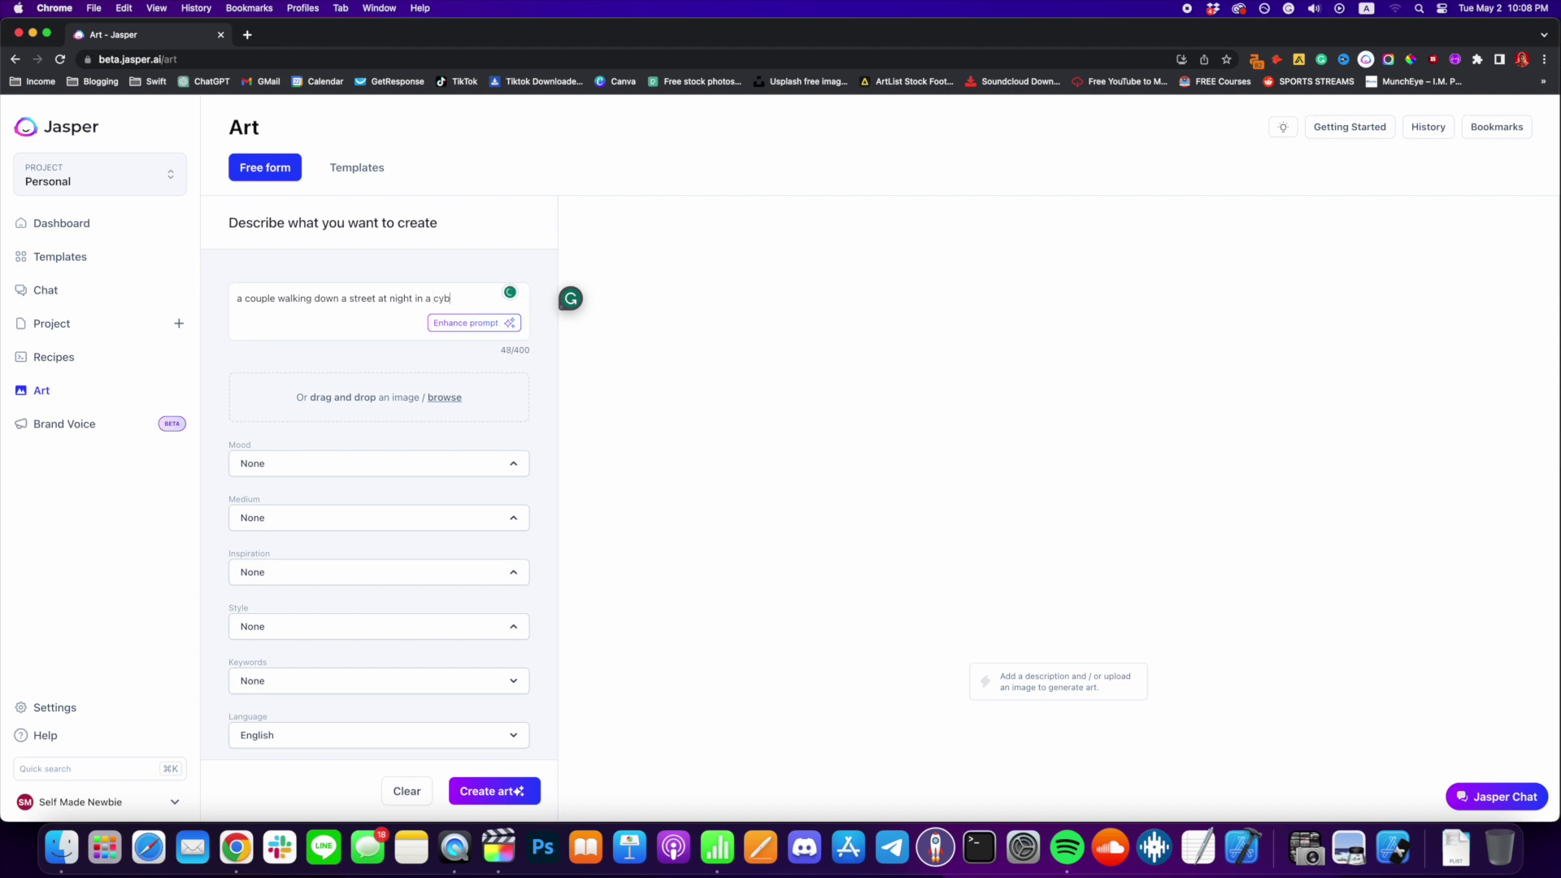
pyautogui.write('red city.')
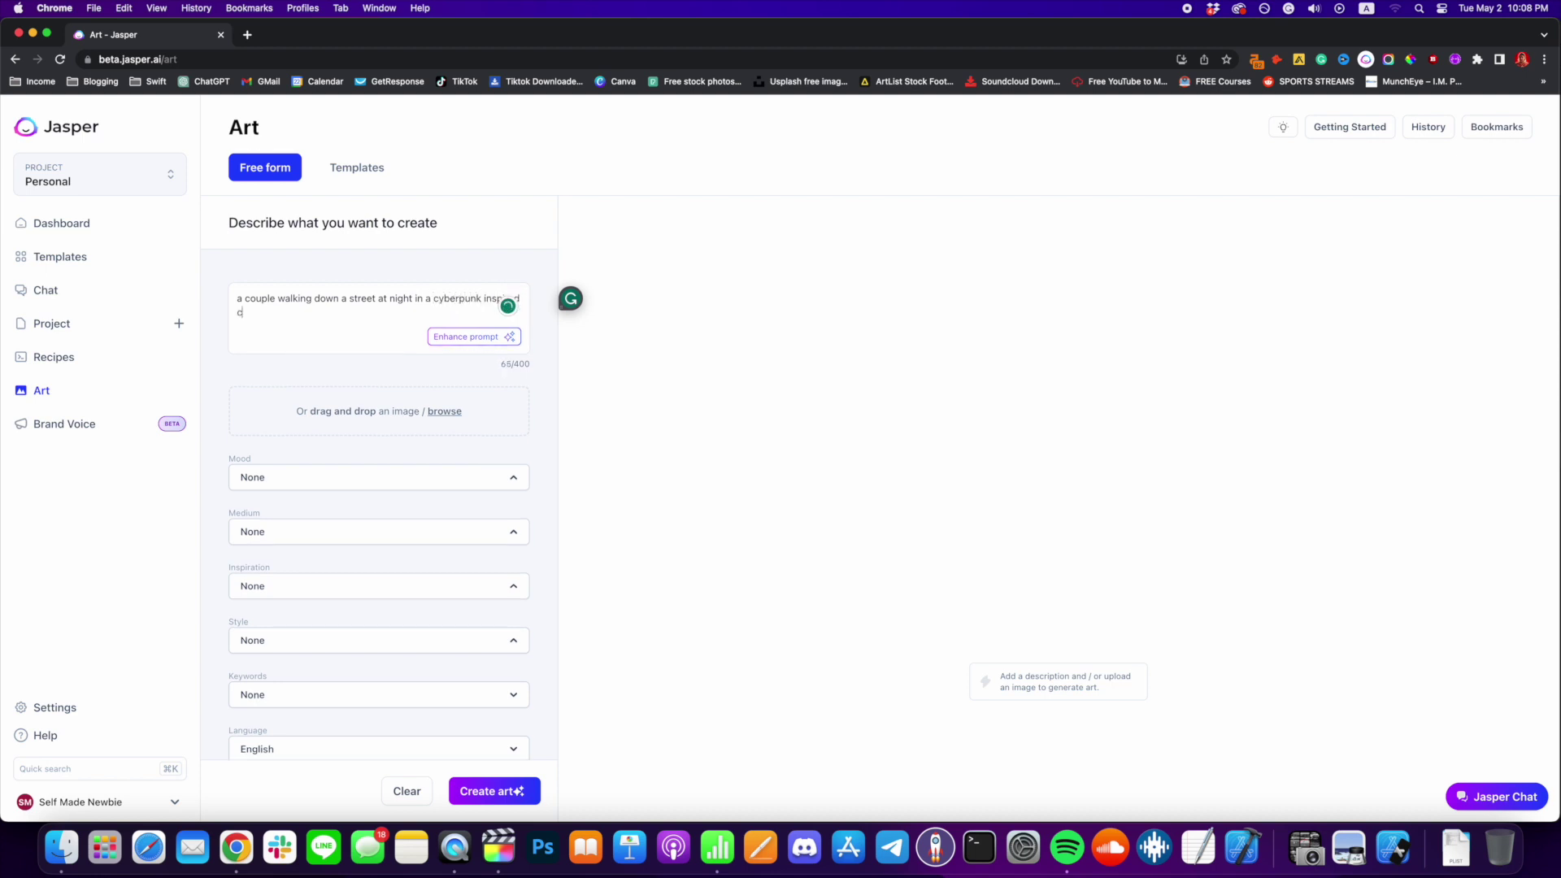
pyautogui.click(452, 343)
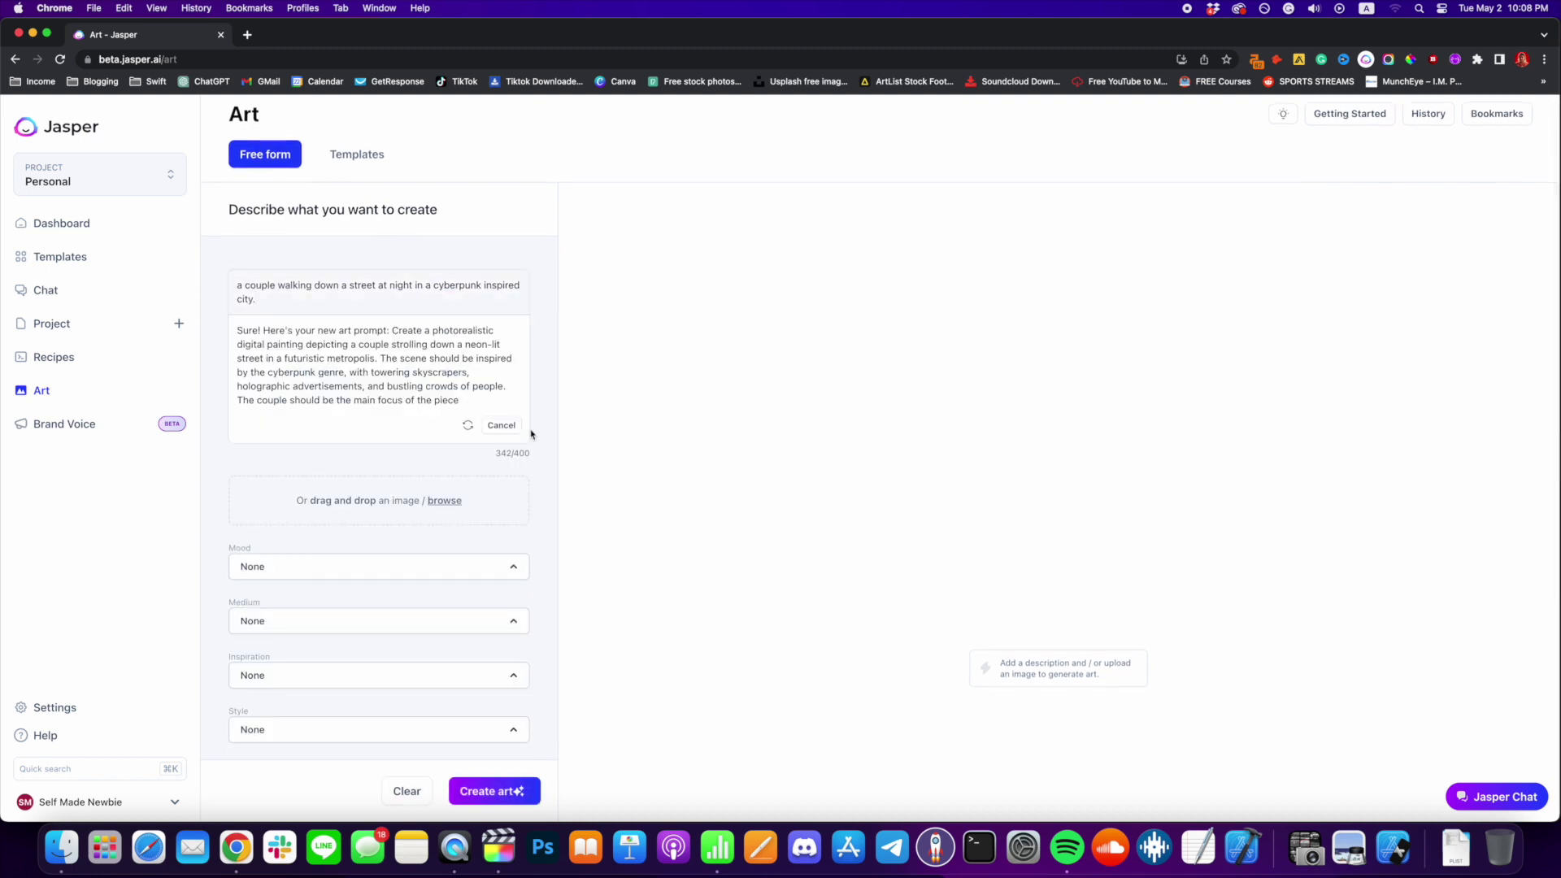
# Step: Set mood Happy, medium Photography, inspiration None and style Anime, then generate
pyautogui.scroll(-3, 545, 458)
pyautogui.click(472, 461)
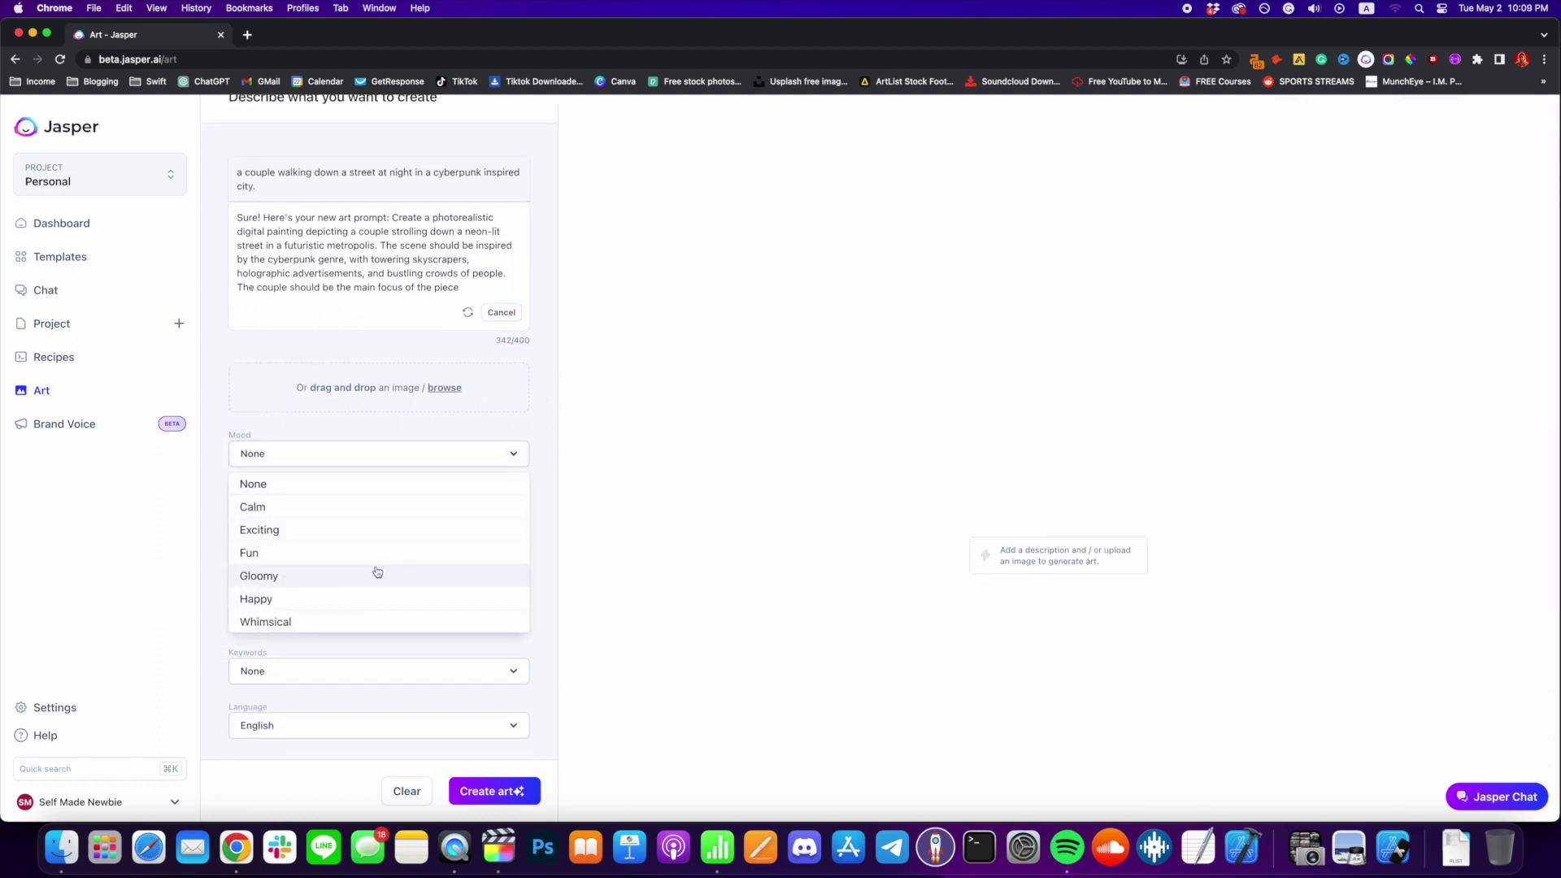
pyautogui.click(369, 599)
pyautogui.click(414, 513)
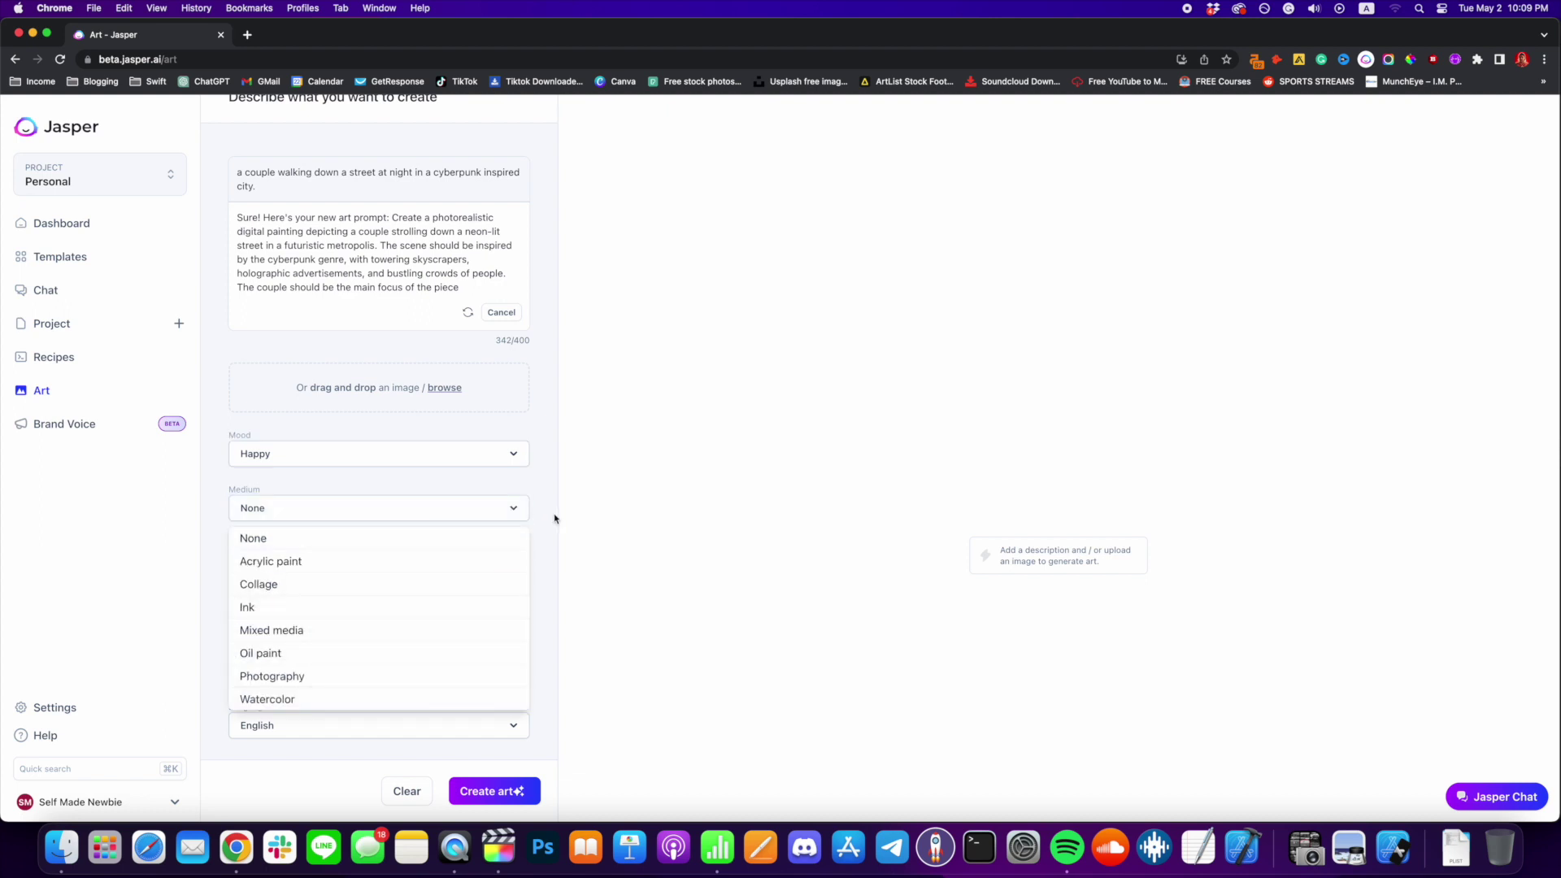
pyautogui.click(446, 678)
pyautogui.click(479, 562)
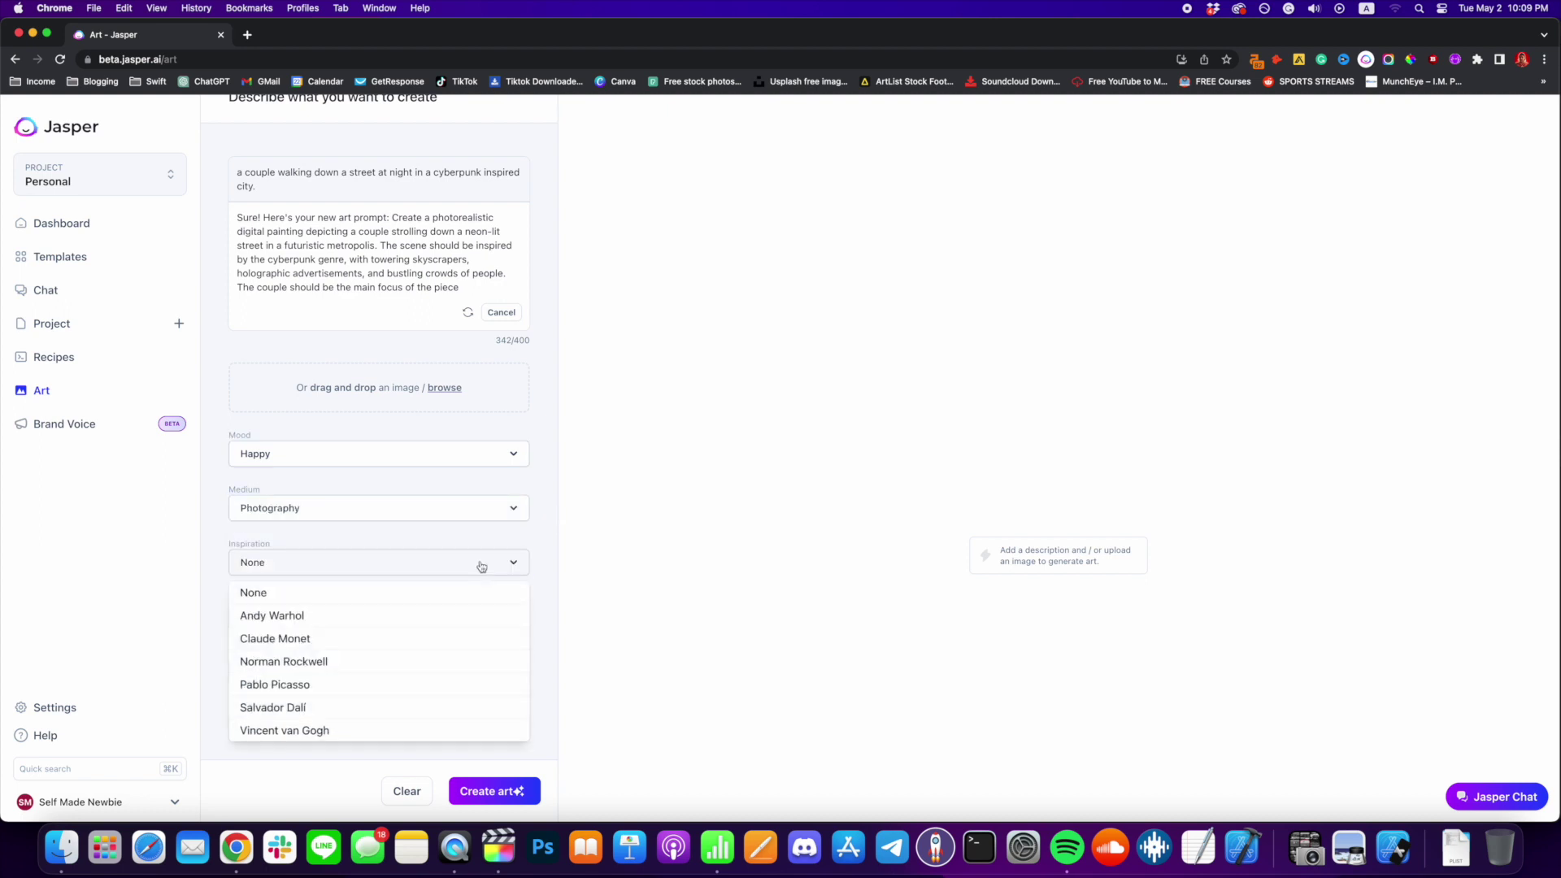
pyautogui.click(480, 567)
pyautogui.click(441, 619)
pyautogui.click(351, 694)
pyautogui.click(493, 790)
pyautogui.scroll(1, 544, 697)
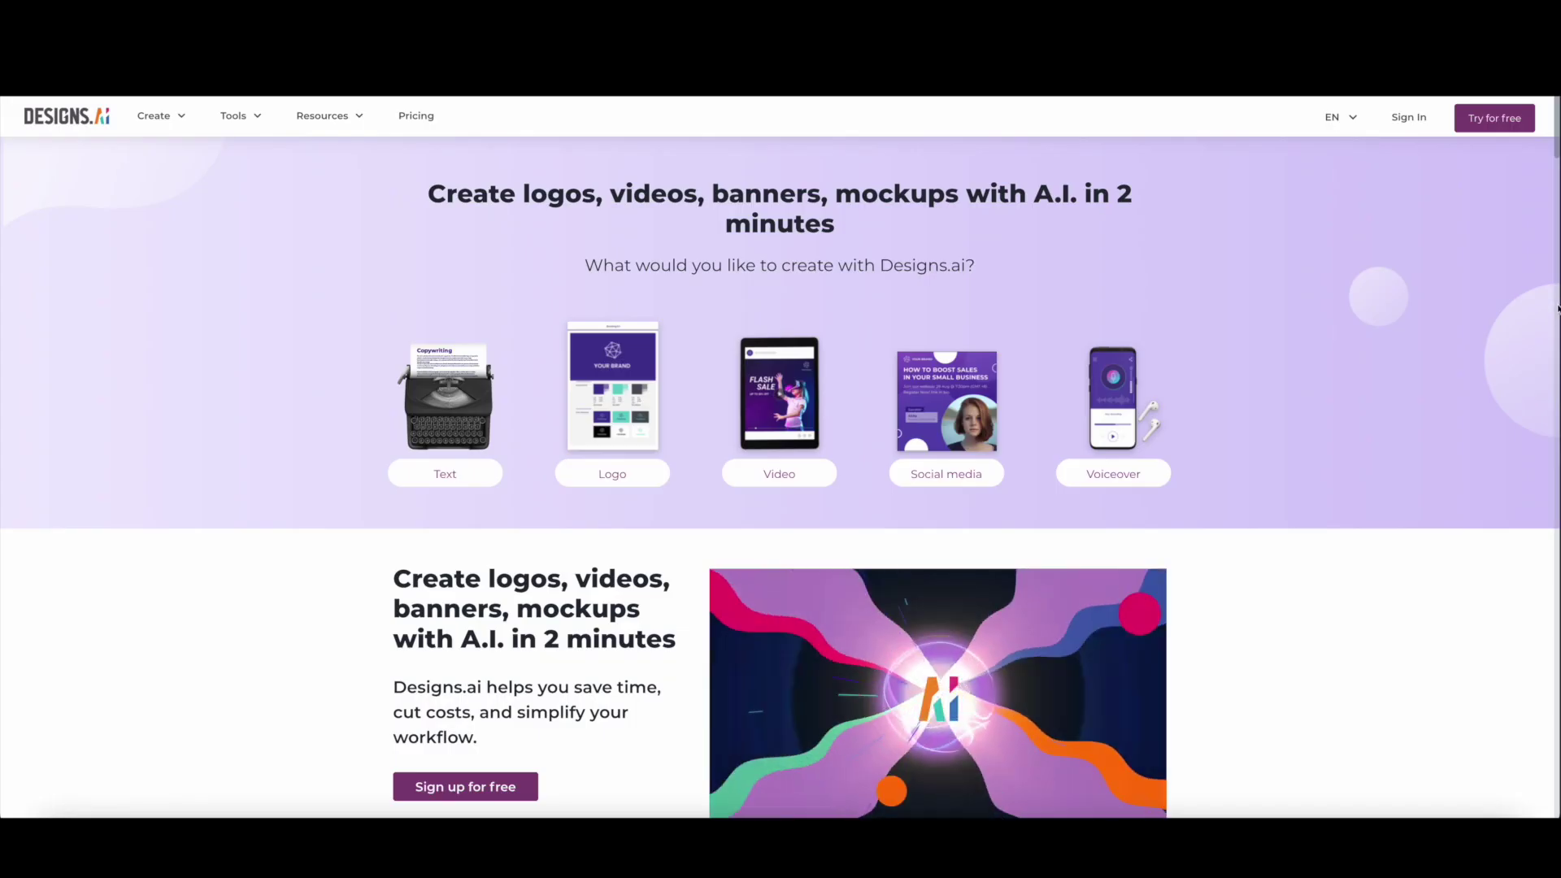
pyautogui.scroll(-3, 1553, 309)
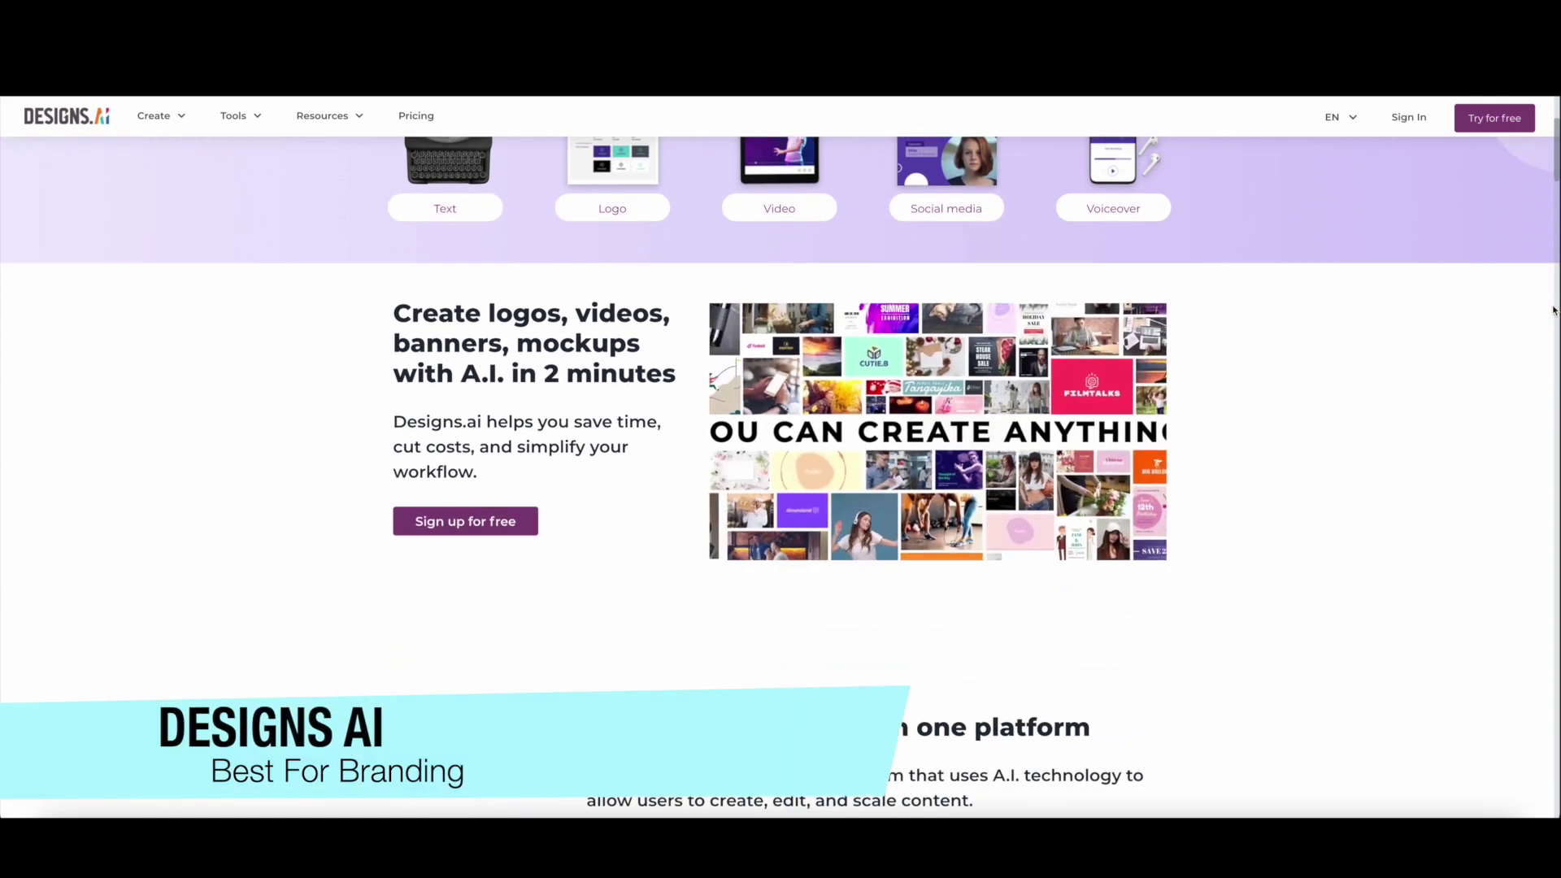
pyautogui.scroll(-5, 1553, 310)
pyautogui.scroll(-1, 1553, 310)
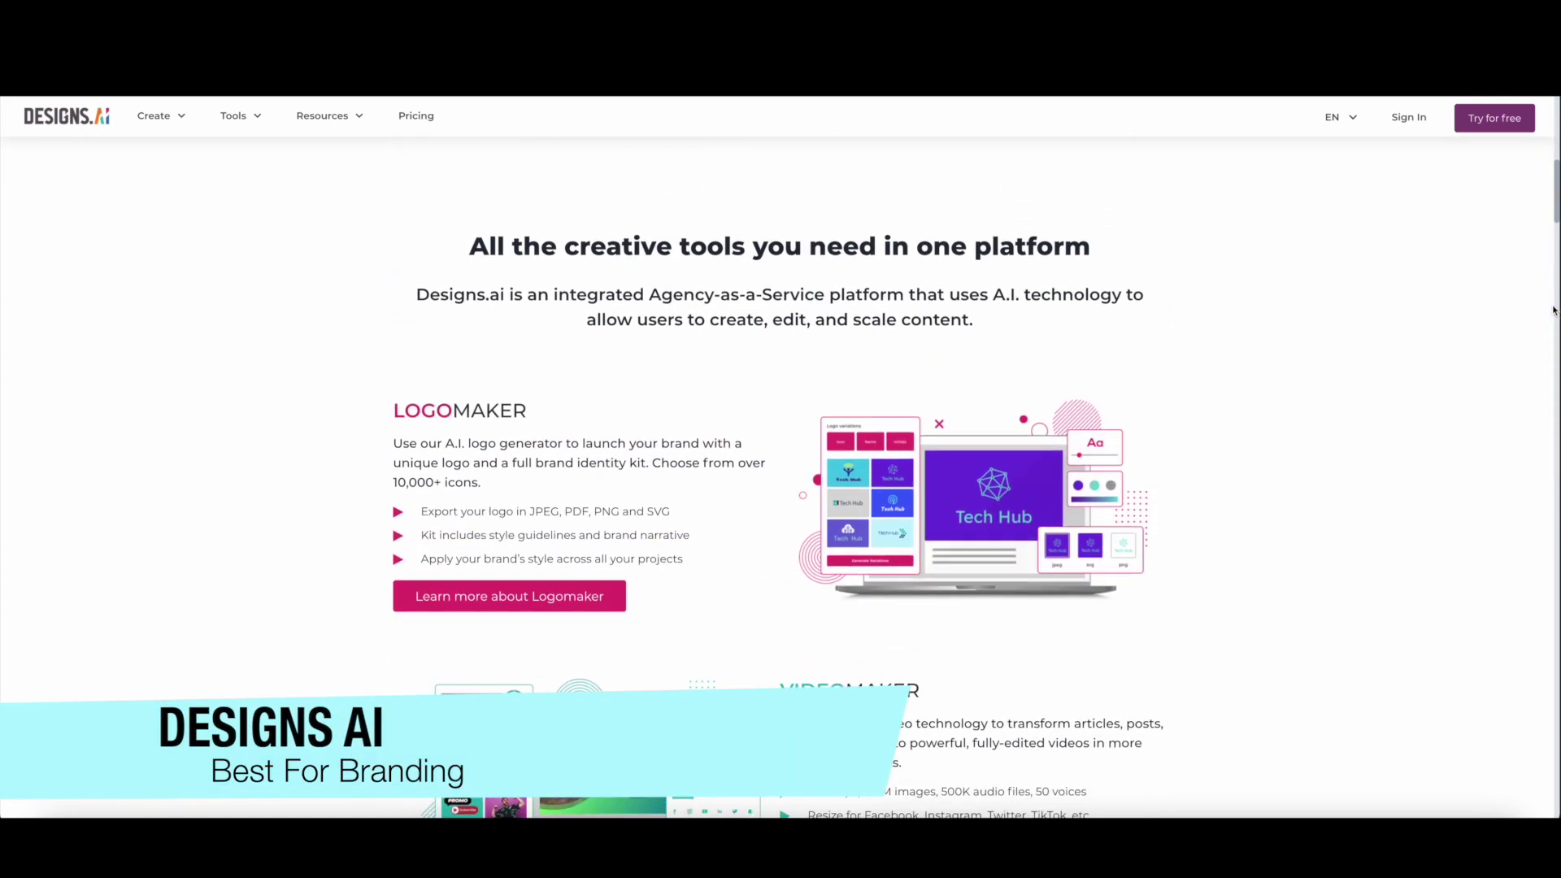
pyautogui.scroll(-4, 1553, 310)
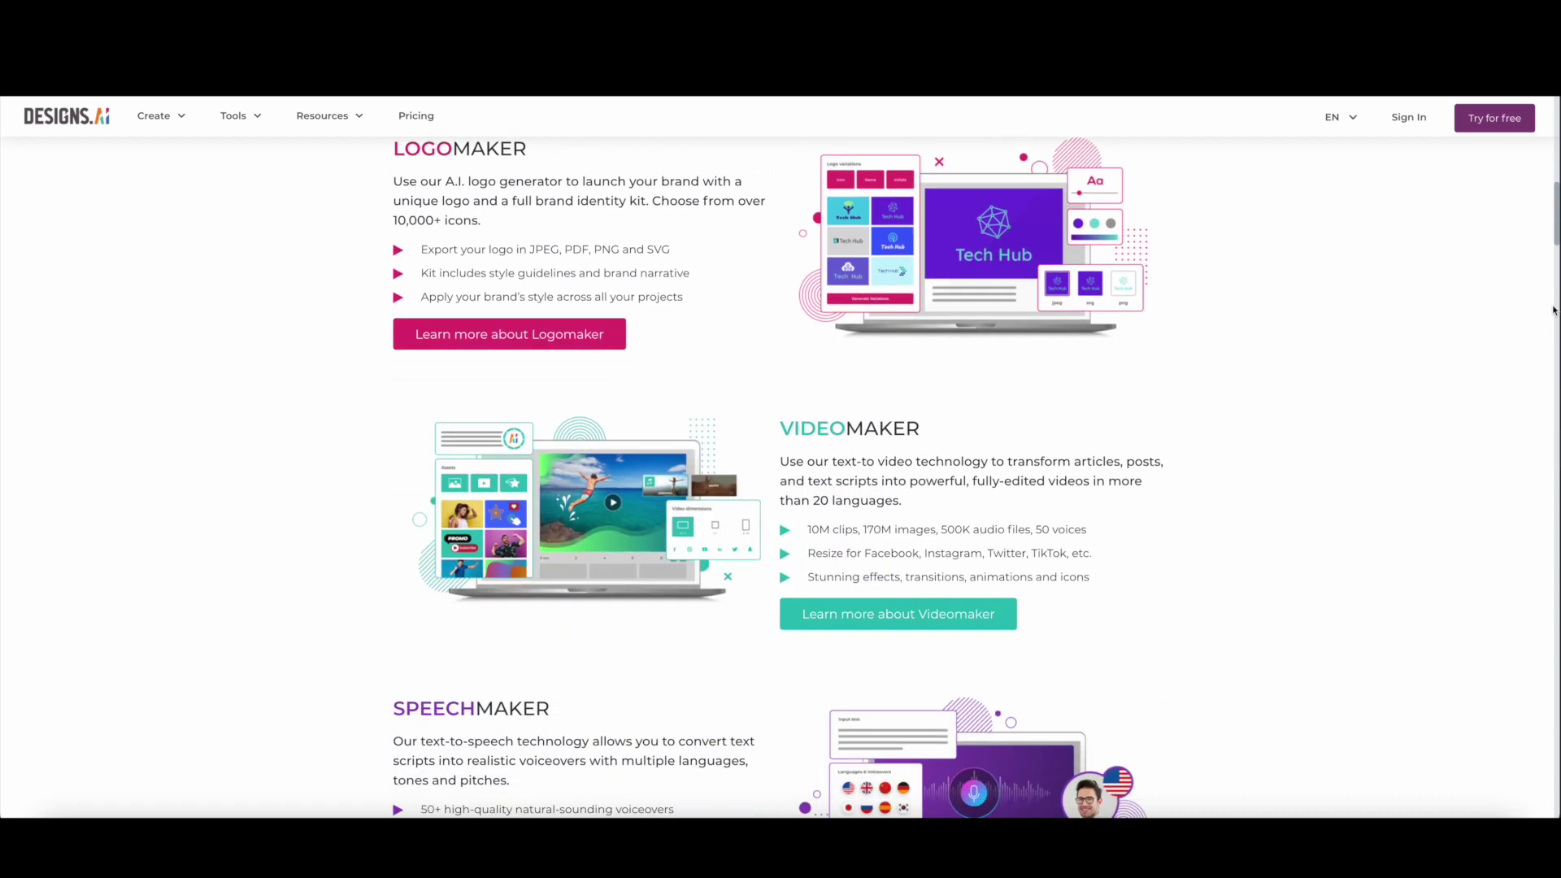
pyautogui.scroll(-6, 1552, 310)
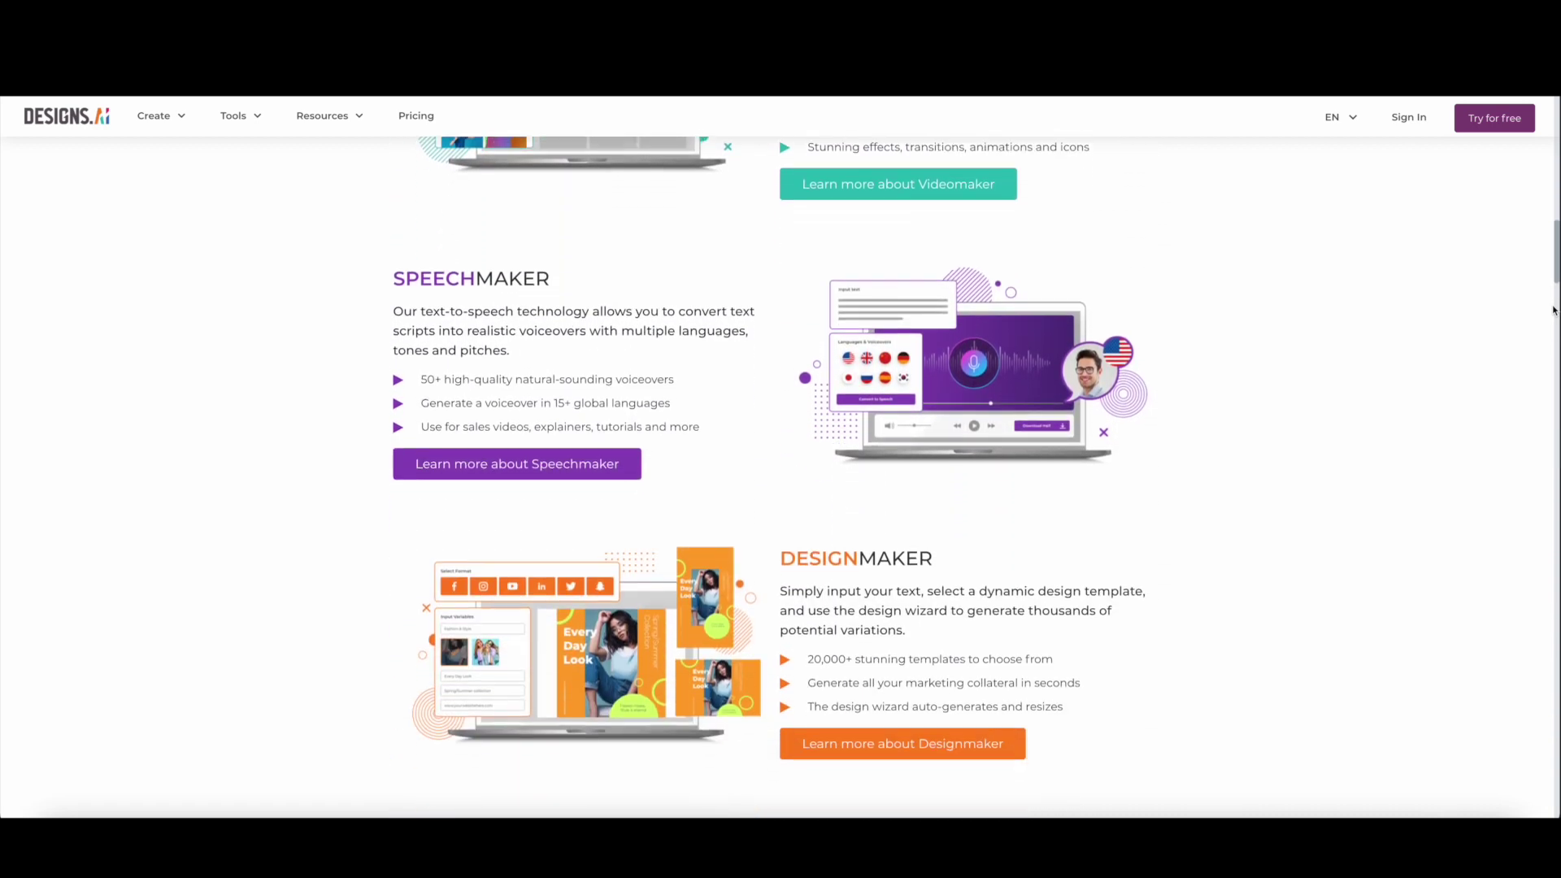
pyautogui.scroll(-2, 1552, 309)
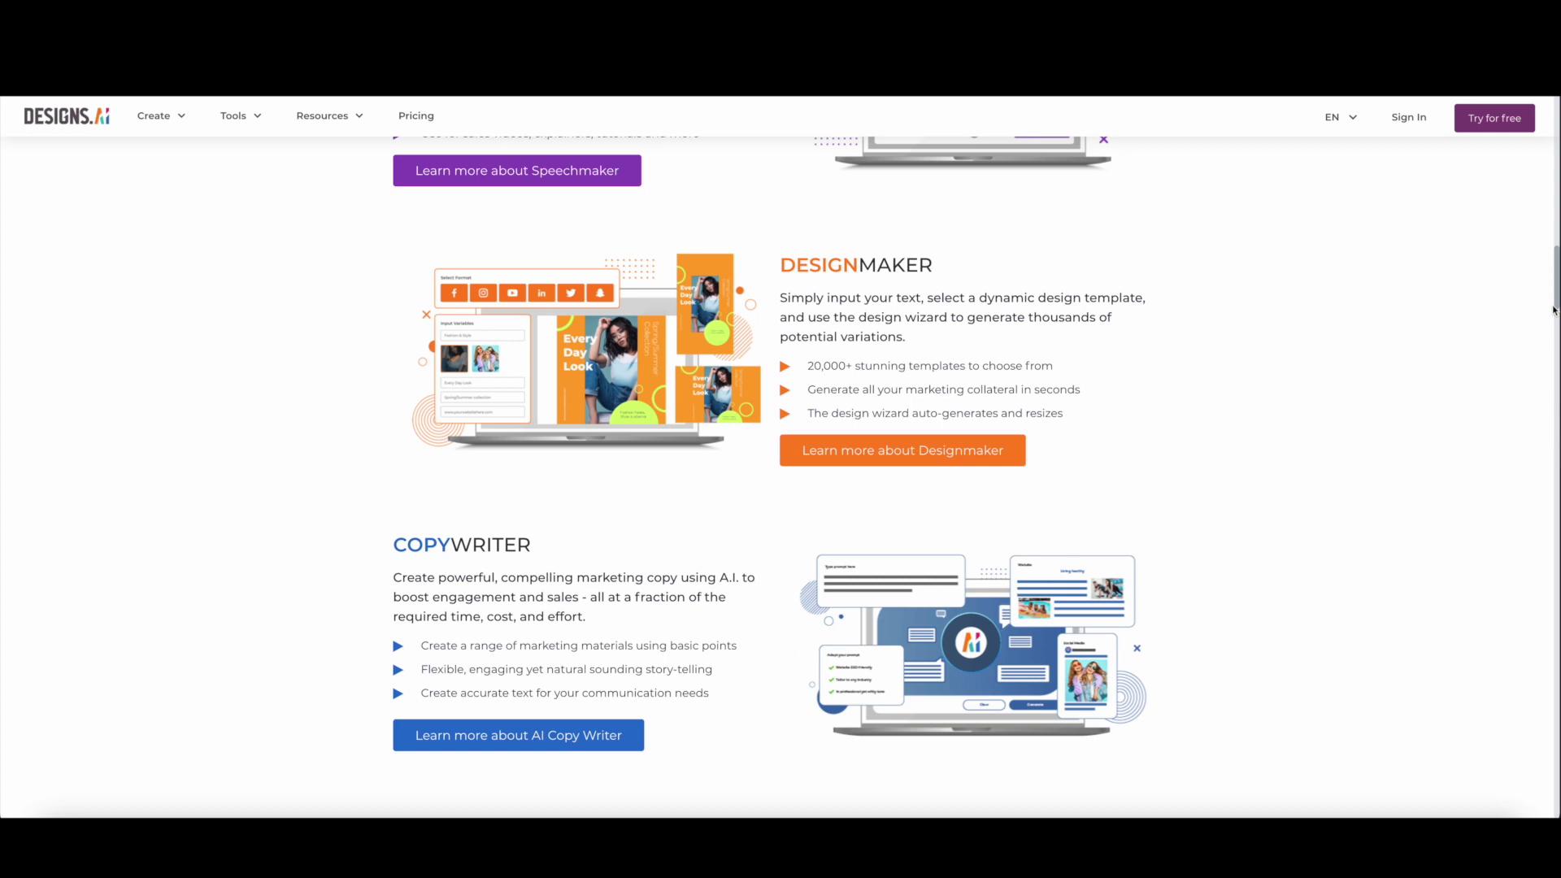
pyautogui.scroll(-4, 1553, 309)
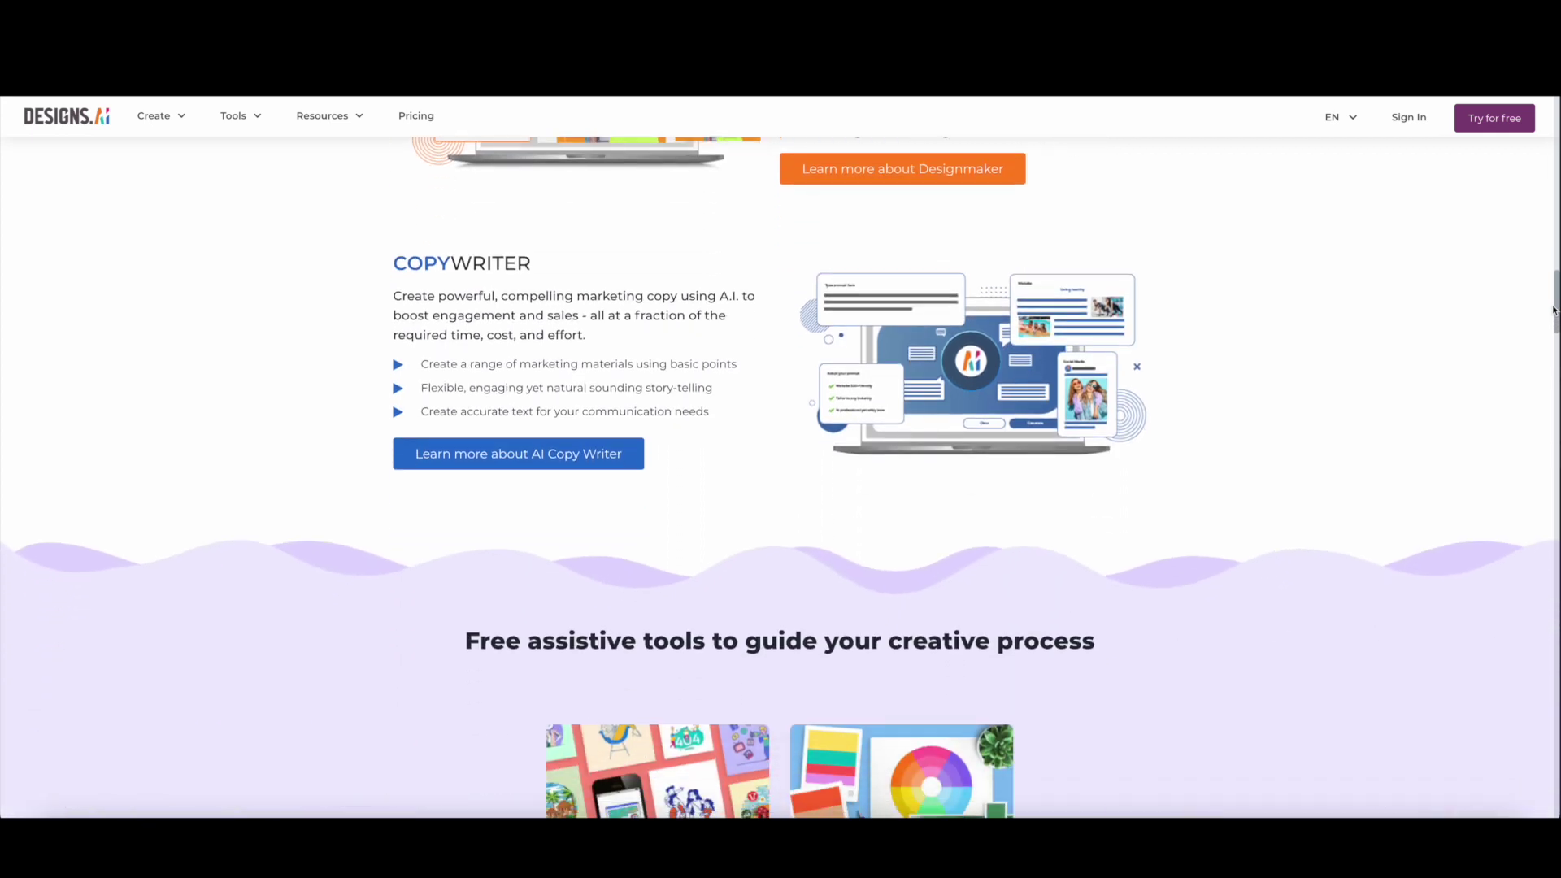
pyautogui.scroll(-7, 1552, 309)
pyautogui.scroll(-1, 1553, 309)
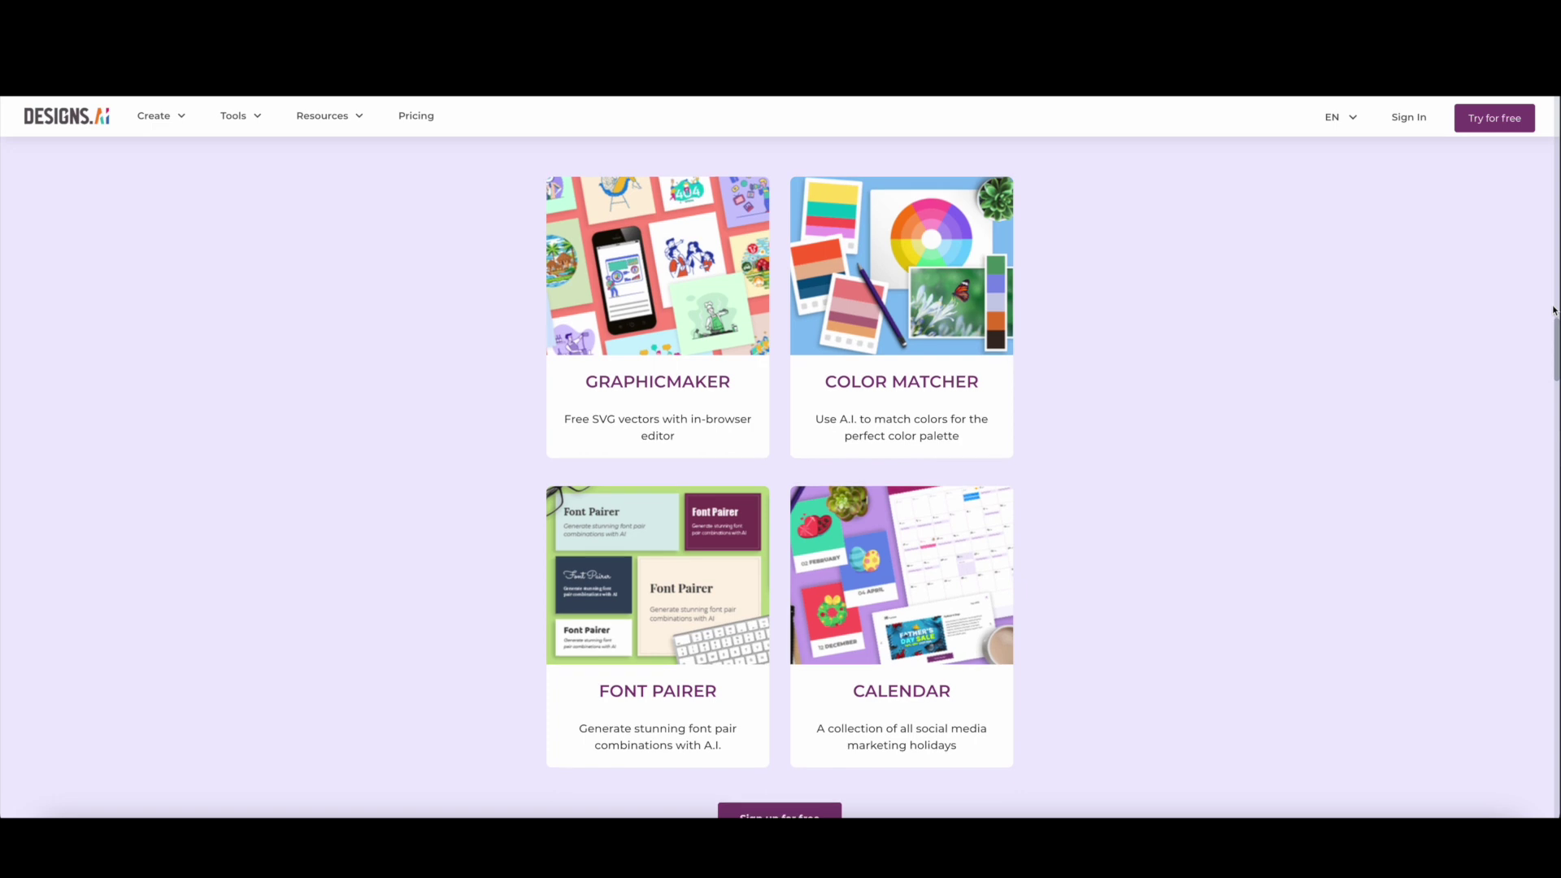
pyautogui.scroll(-8, 1553, 310)
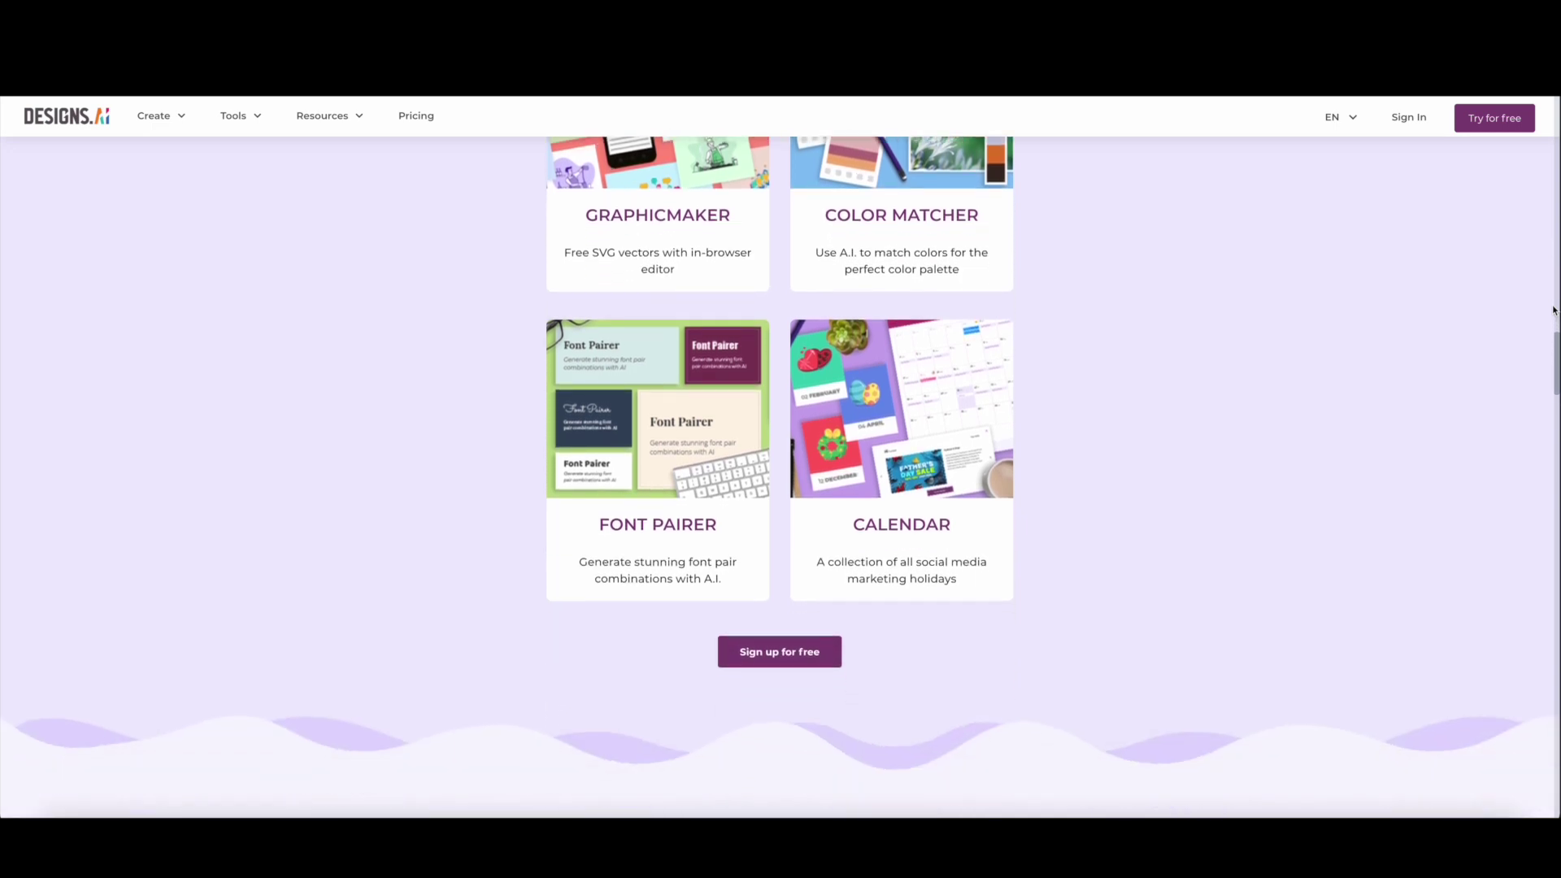
pyautogui.scroll(-3, 1552, 310)
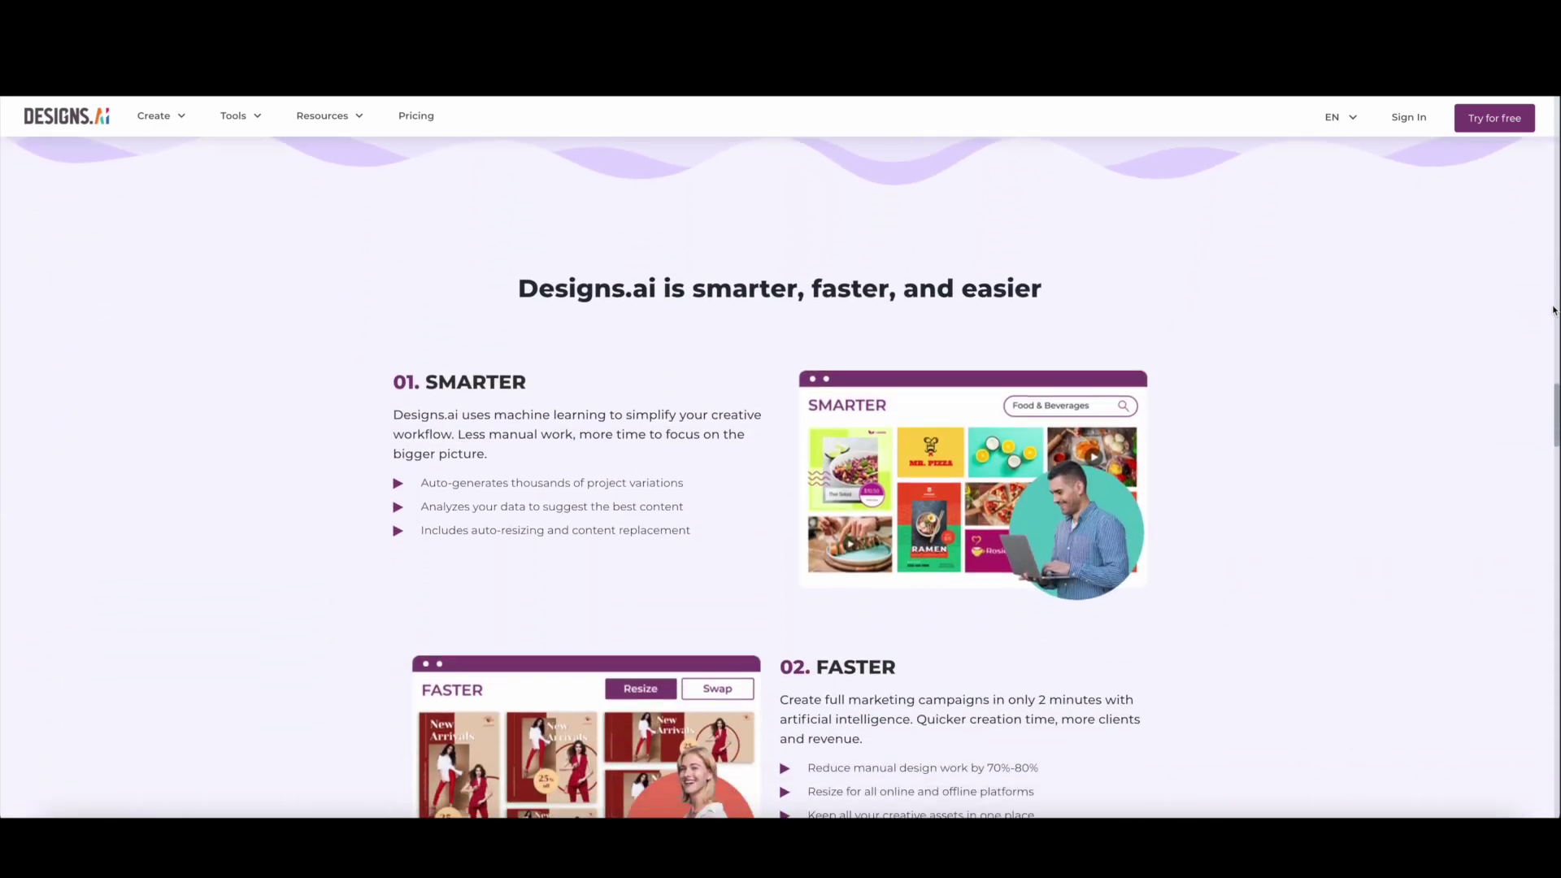
pyautogui.scroll(-2, 1552, 310)
pyautogui.scroll(-3, 1552, 310)
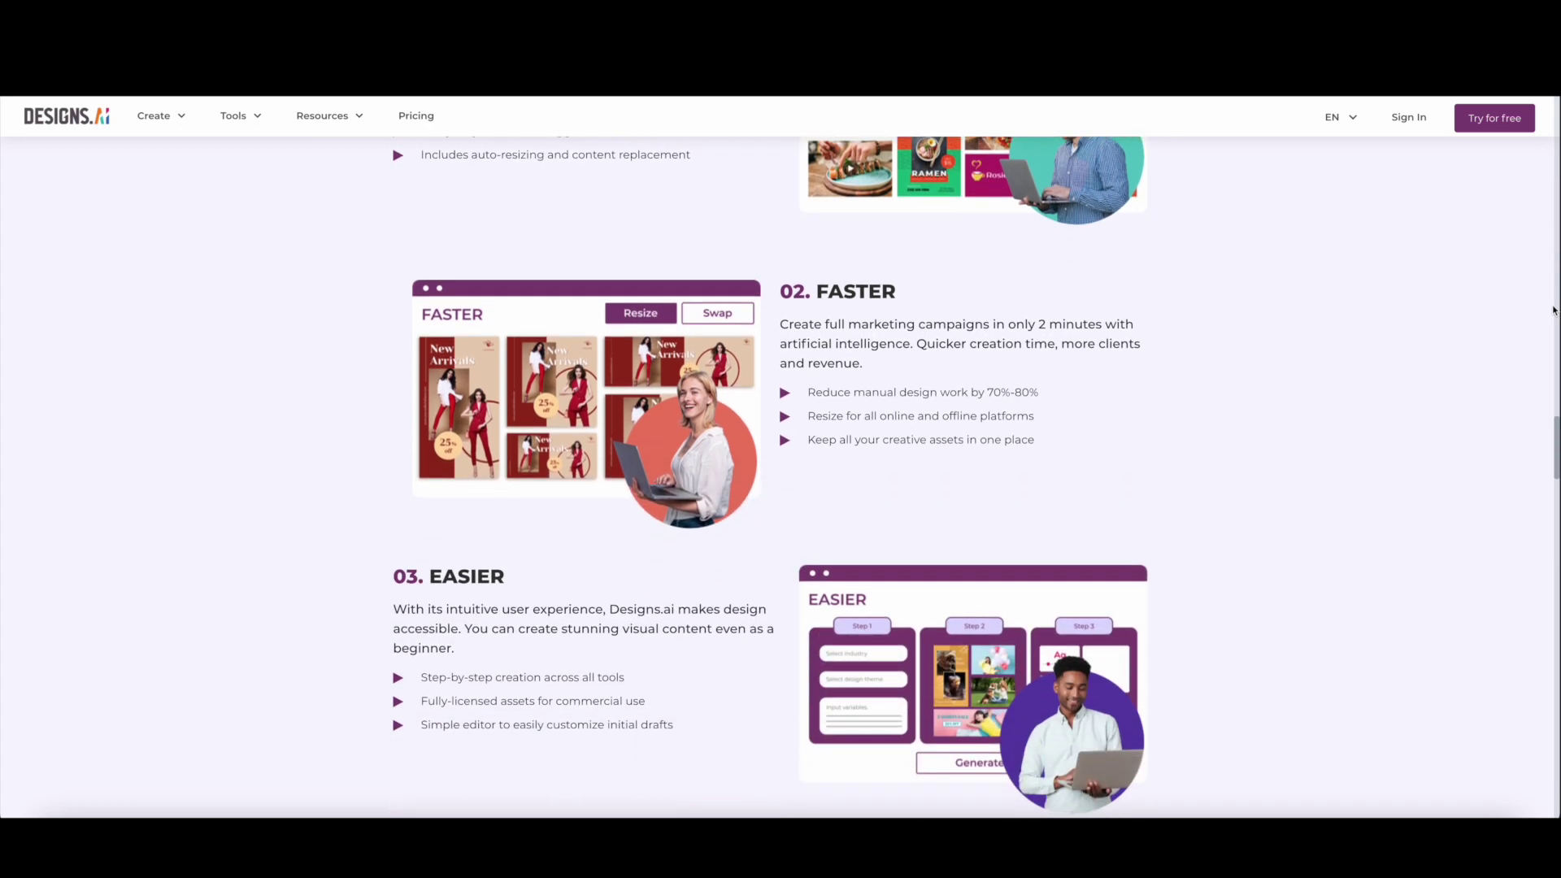
pyautogui.scroll(-3, 1553, 310)
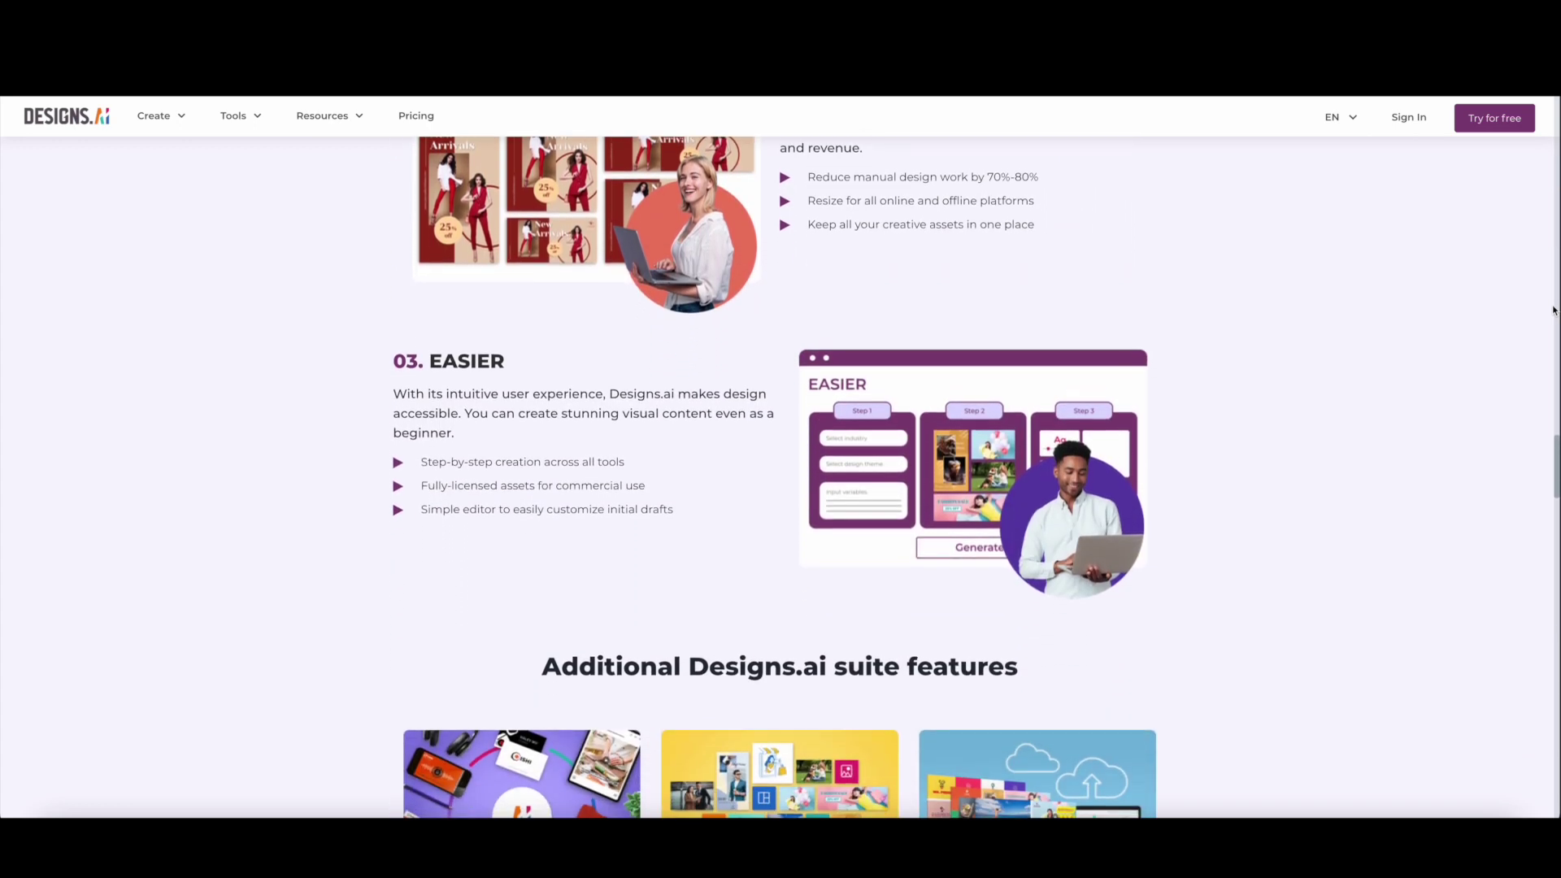
pyautogui.scroll(-6, 1552, 310)
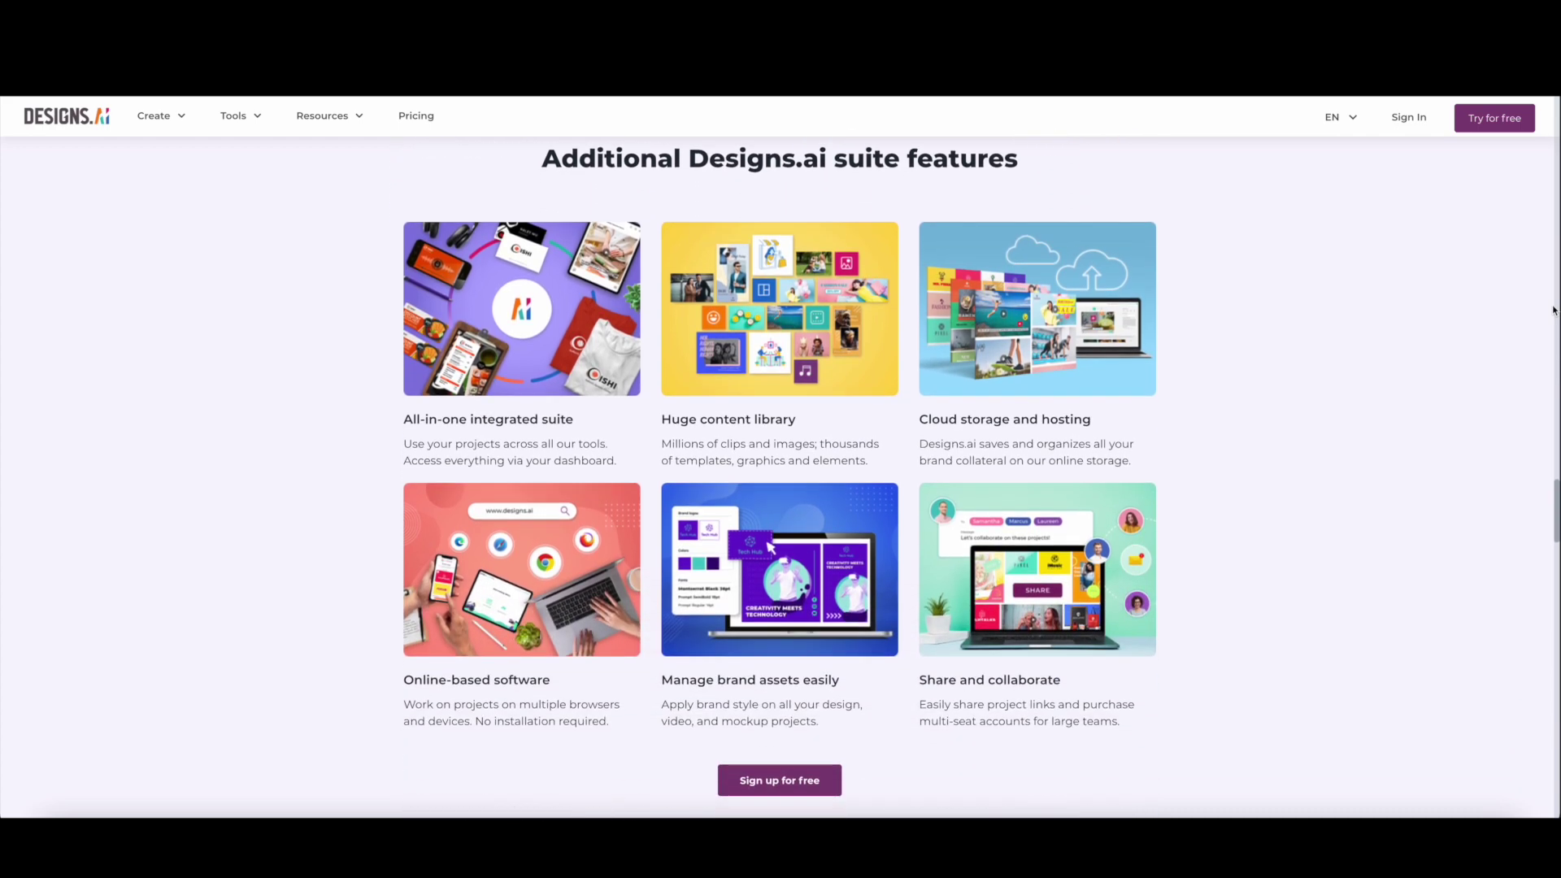
pyautogui.scroll(-6, 1553, 309)
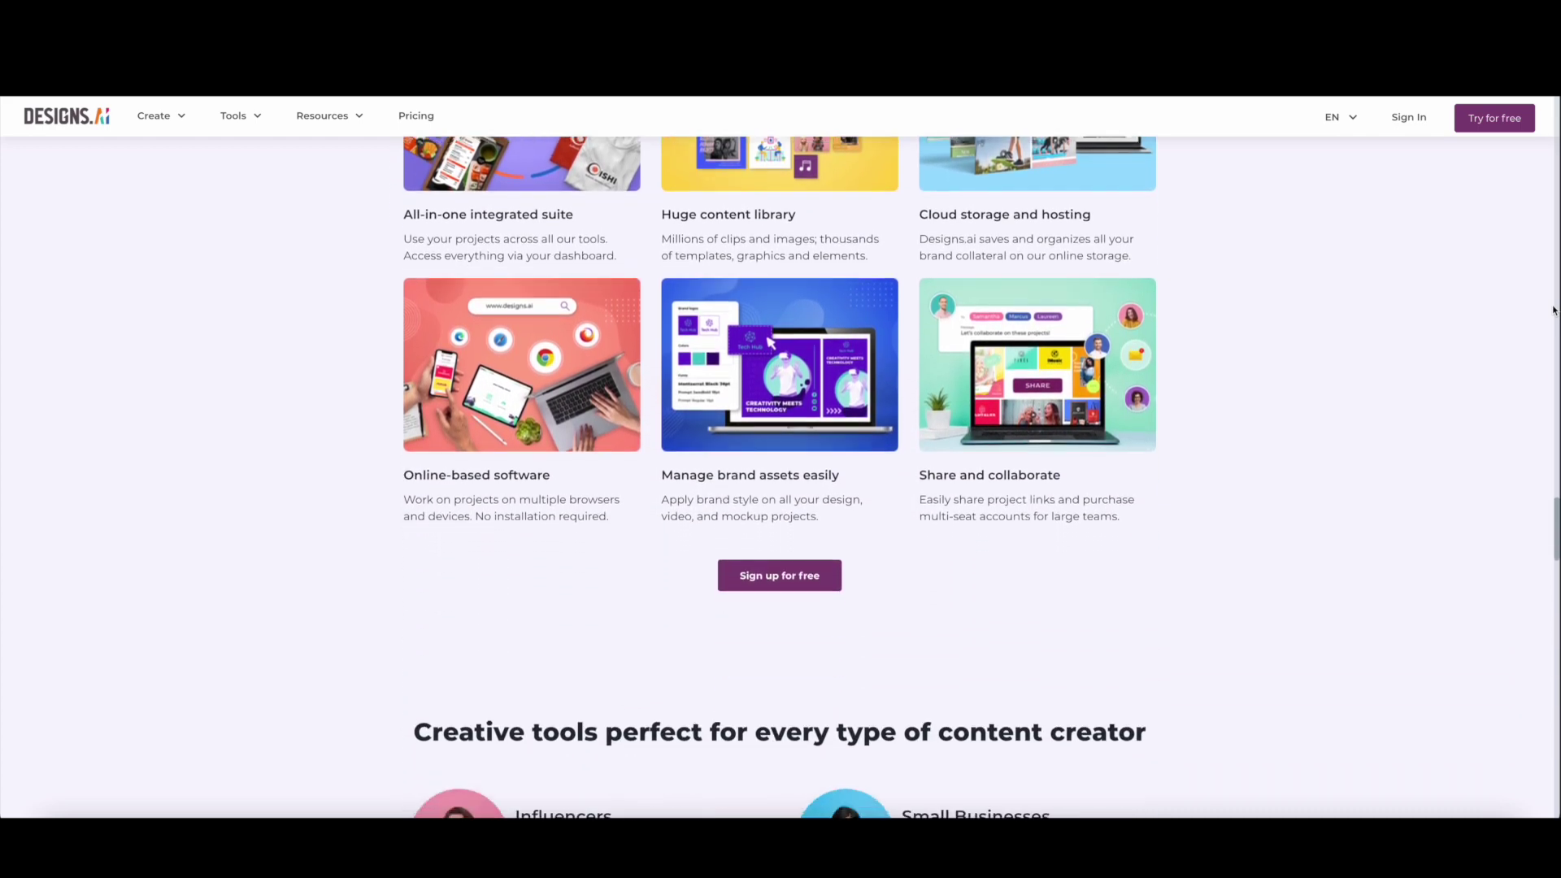
pyautogui.scroll(-3, 1553, 310)
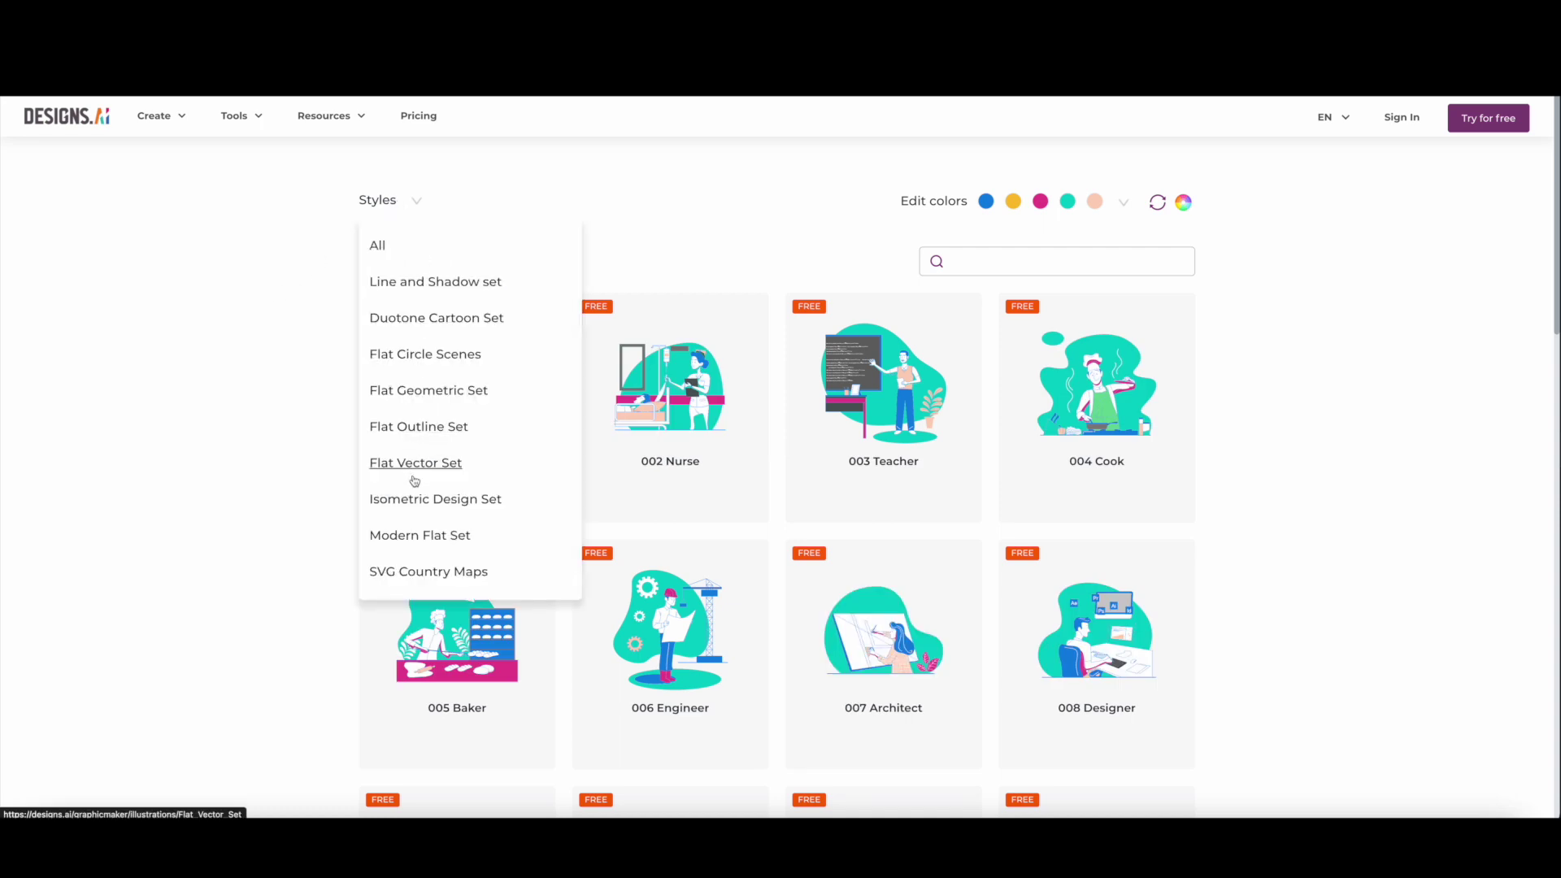
# Step: Filter illustrations to the Isometric Design Set, then go to Colormatcher palettes
pyautogui.click(414, 501)
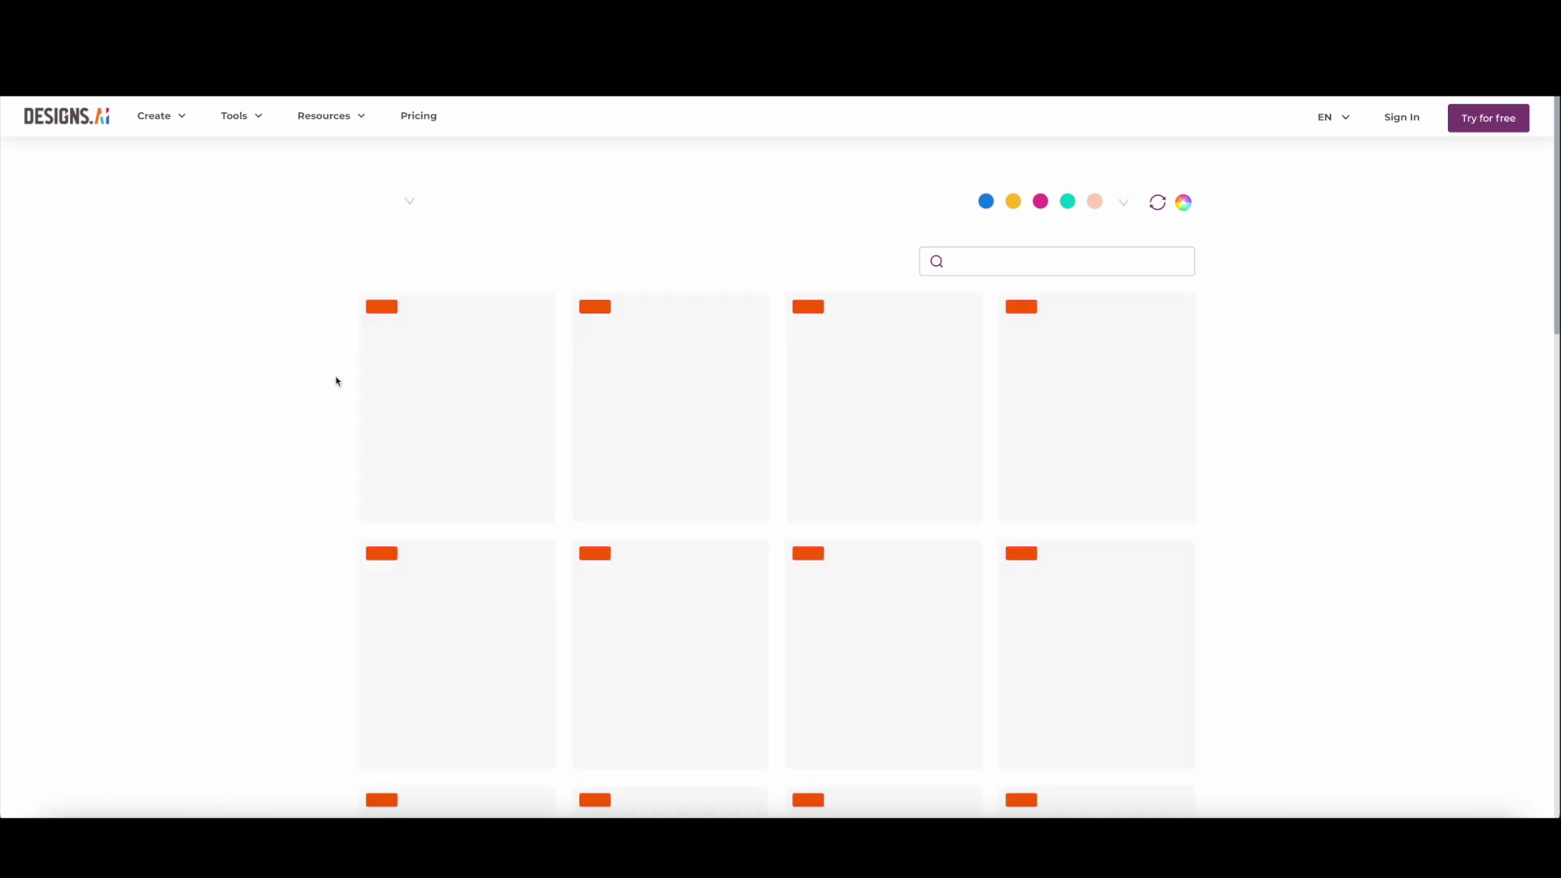
pyautogui.click(235, 115)
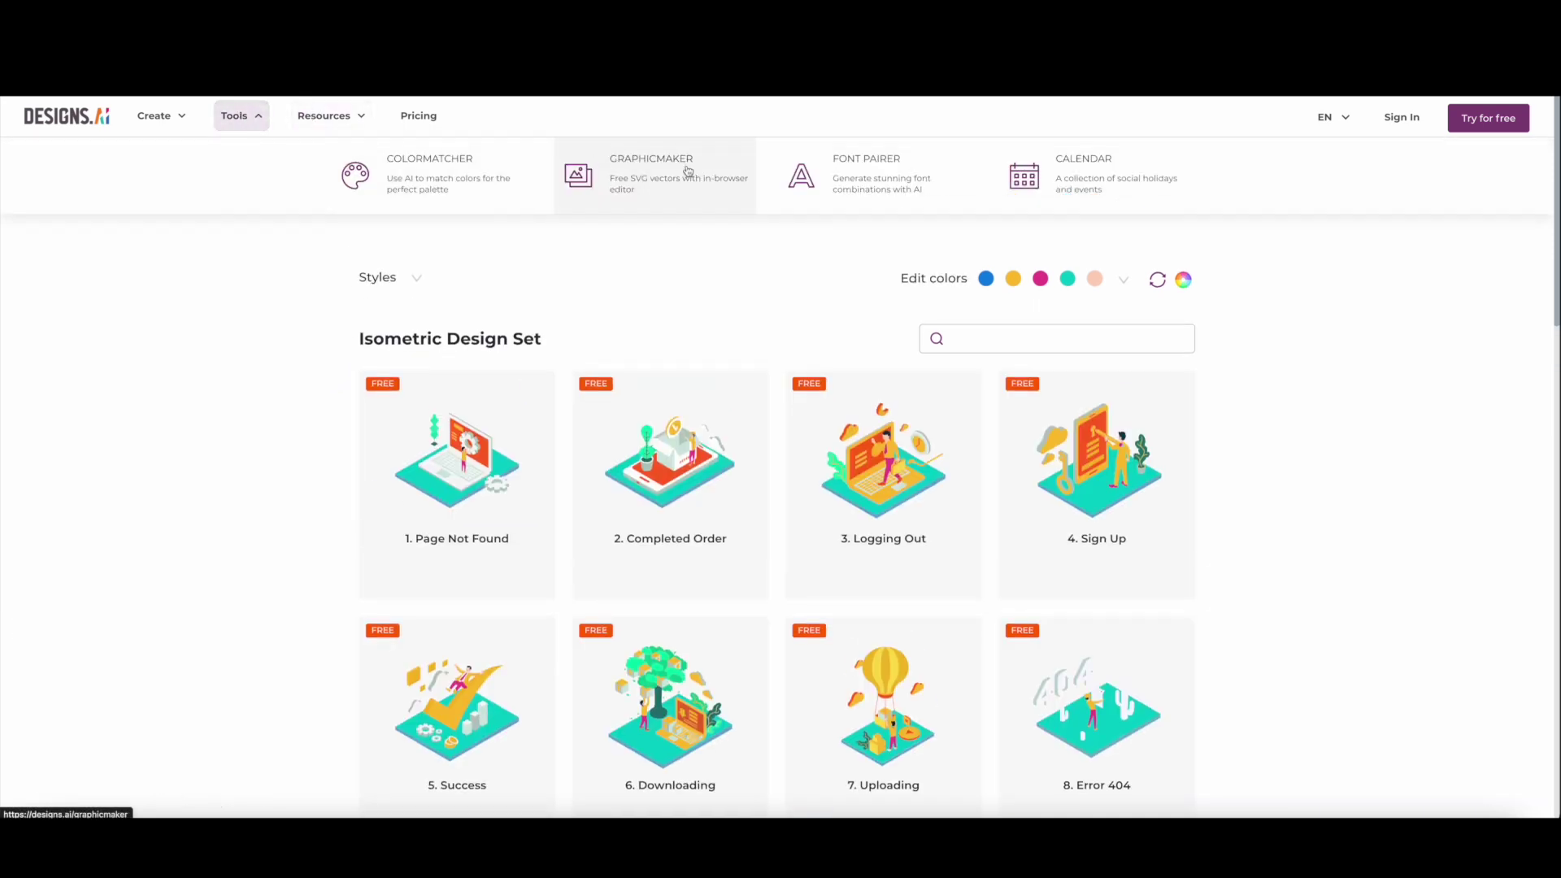
pyautogui.click(442, 173)
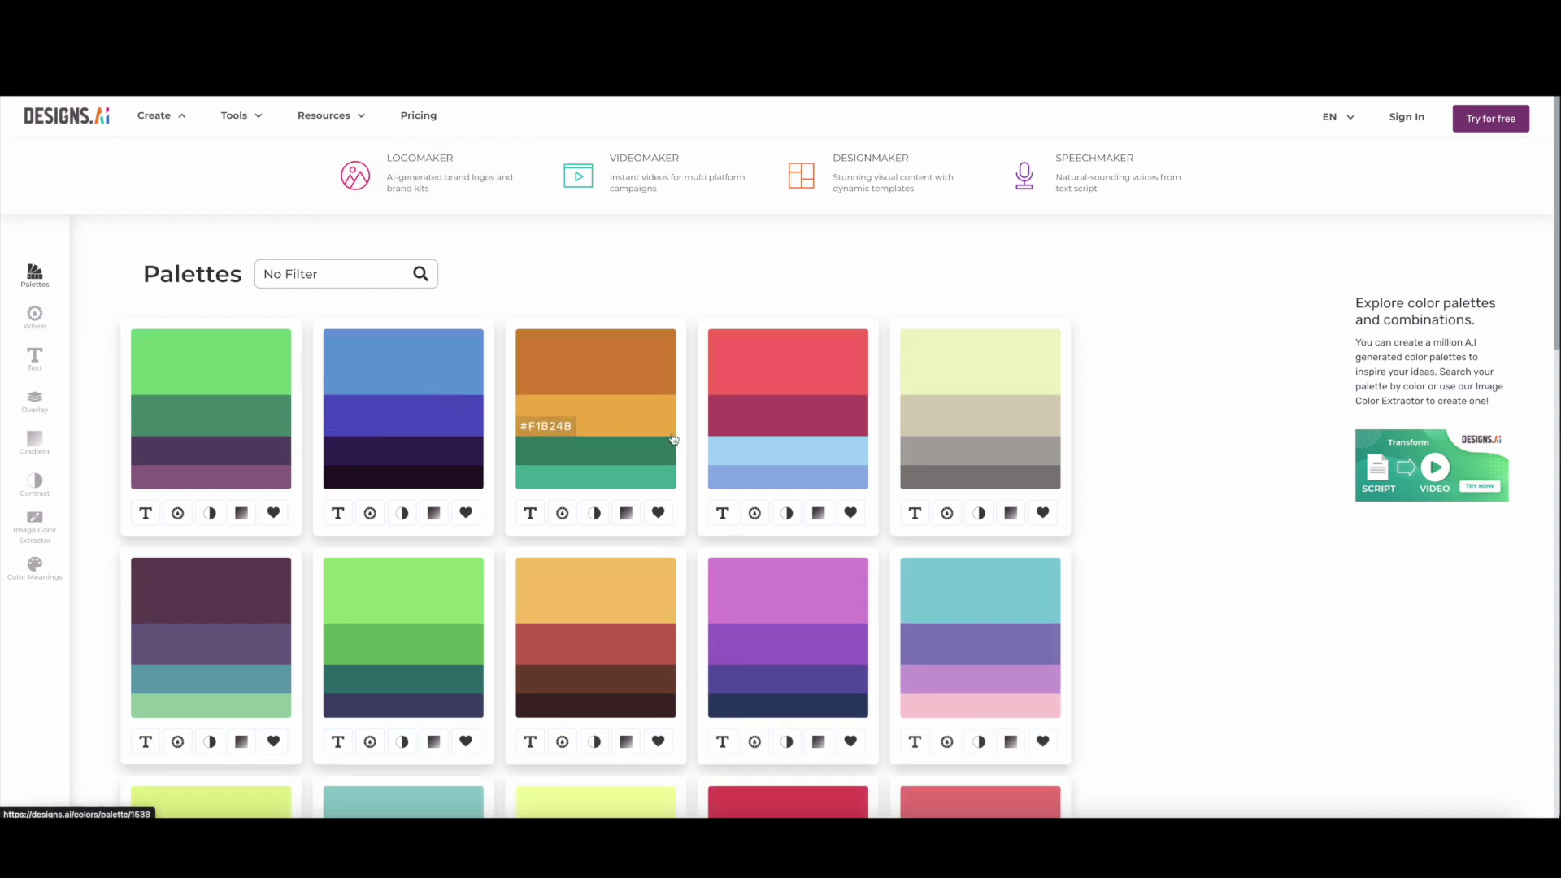
# Step: Browse the Colormatcher palette grid, then move to the Logomaker page
pyautogui.scroll(-3, 817, 428)
pyautogui.scroll(-5, 816, 427)
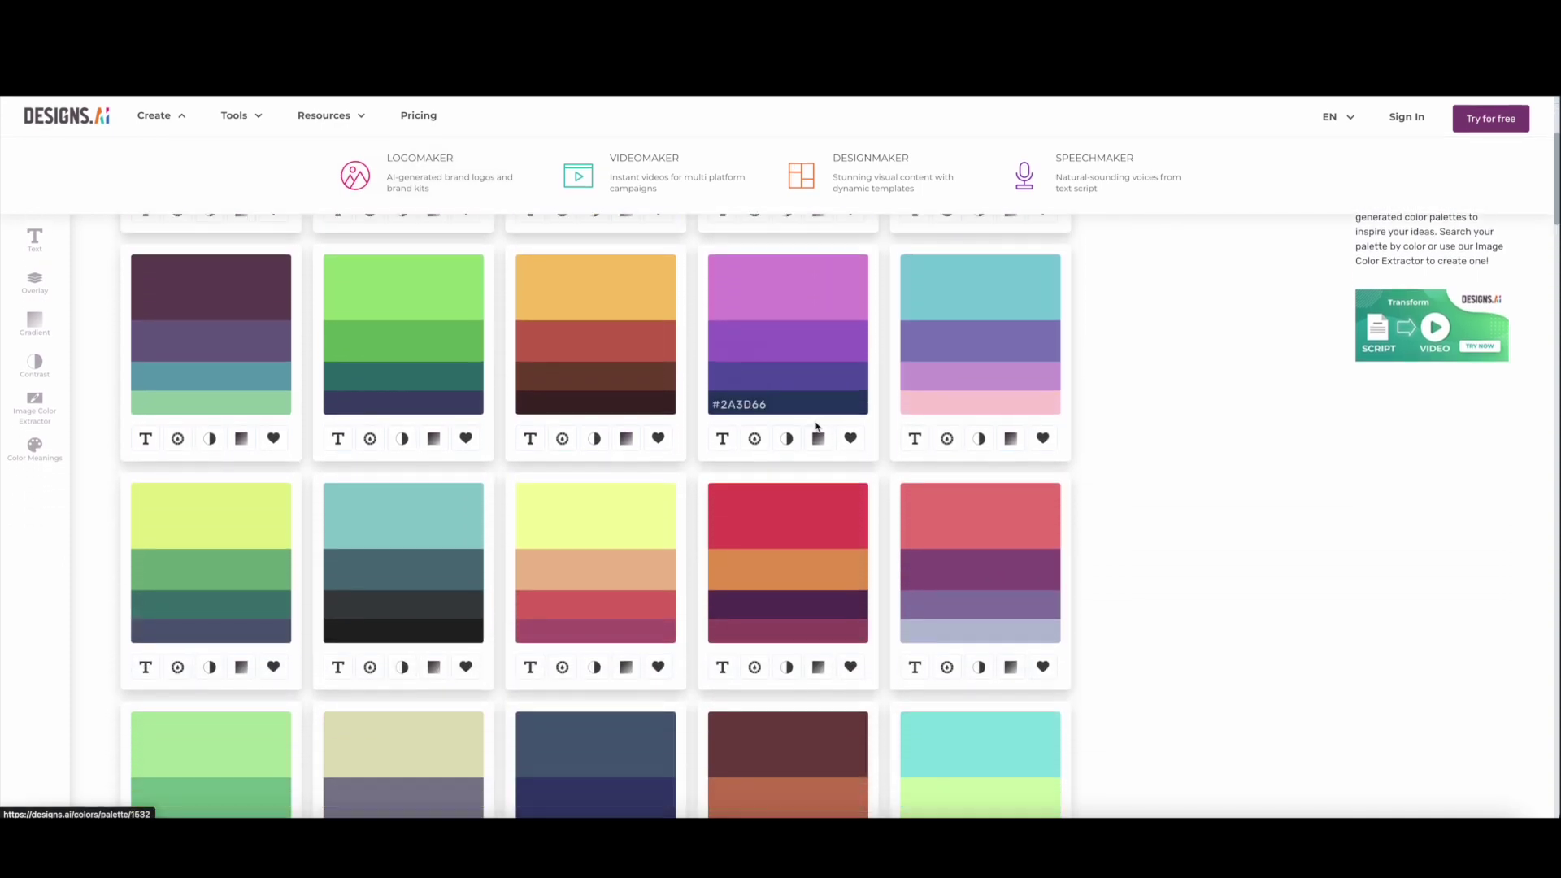
pyautogui.scroll(-3, 817, 428)
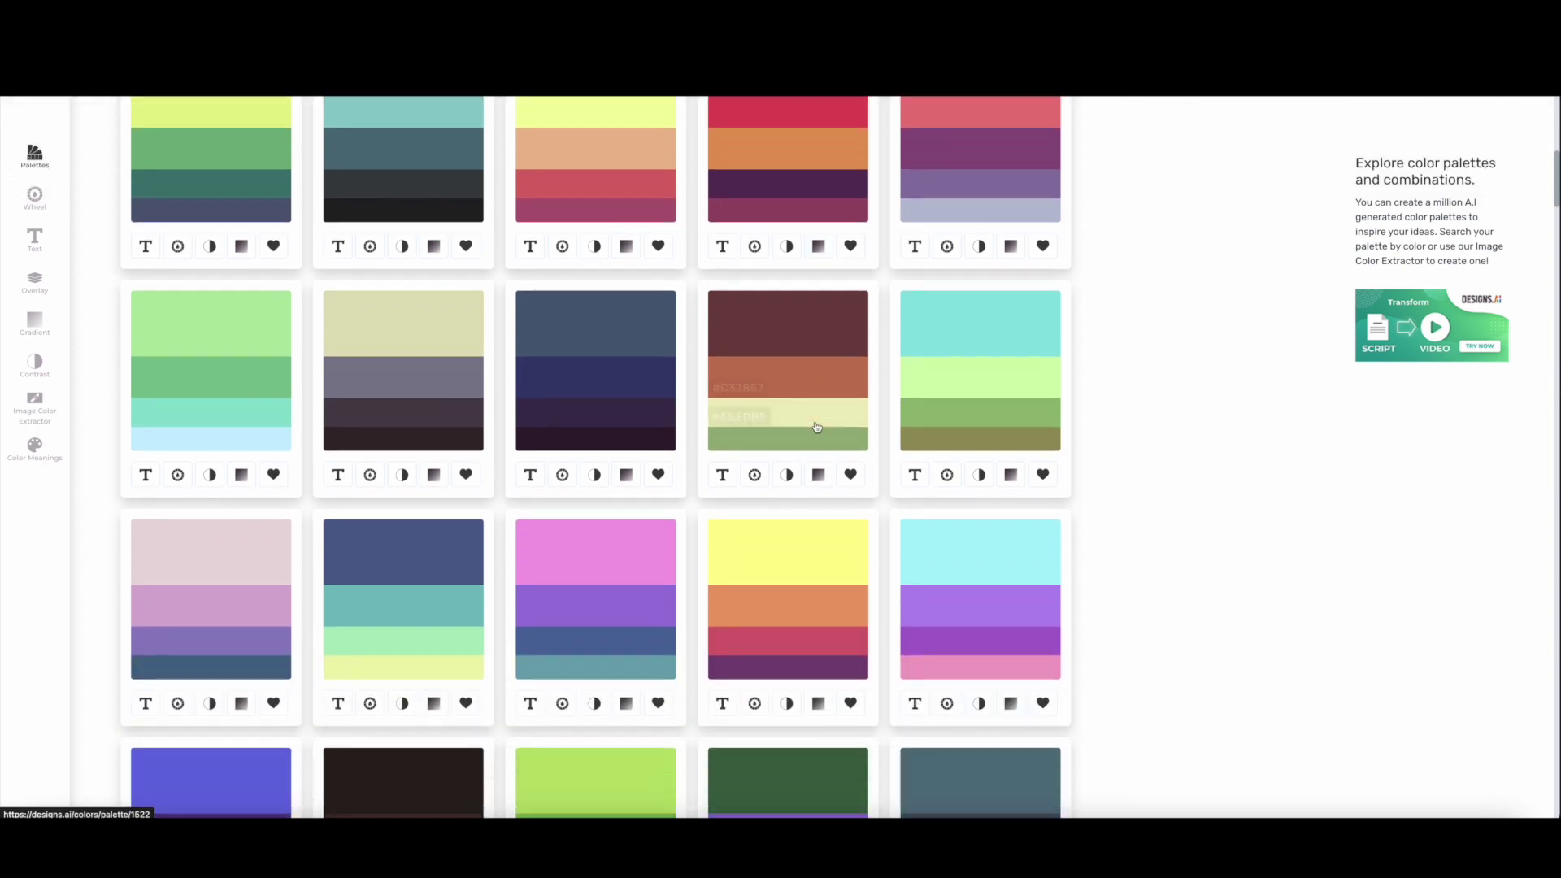
pyautogui.scroll(6, 814, 429)
pyautogui.click(453, 165)
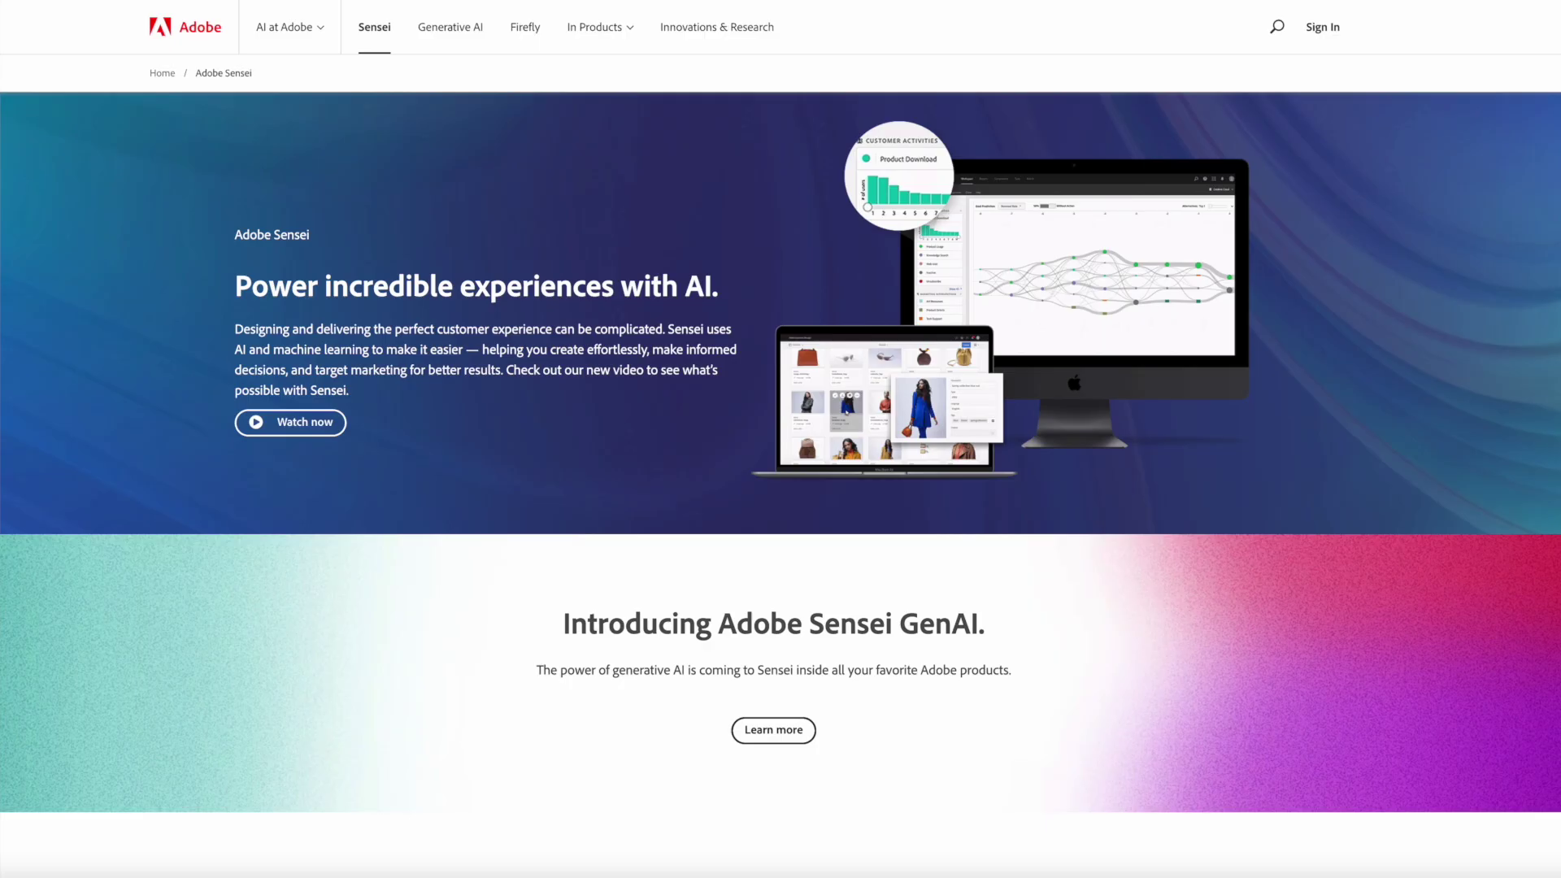
pyautogui.scroll(-5, 780, 488)
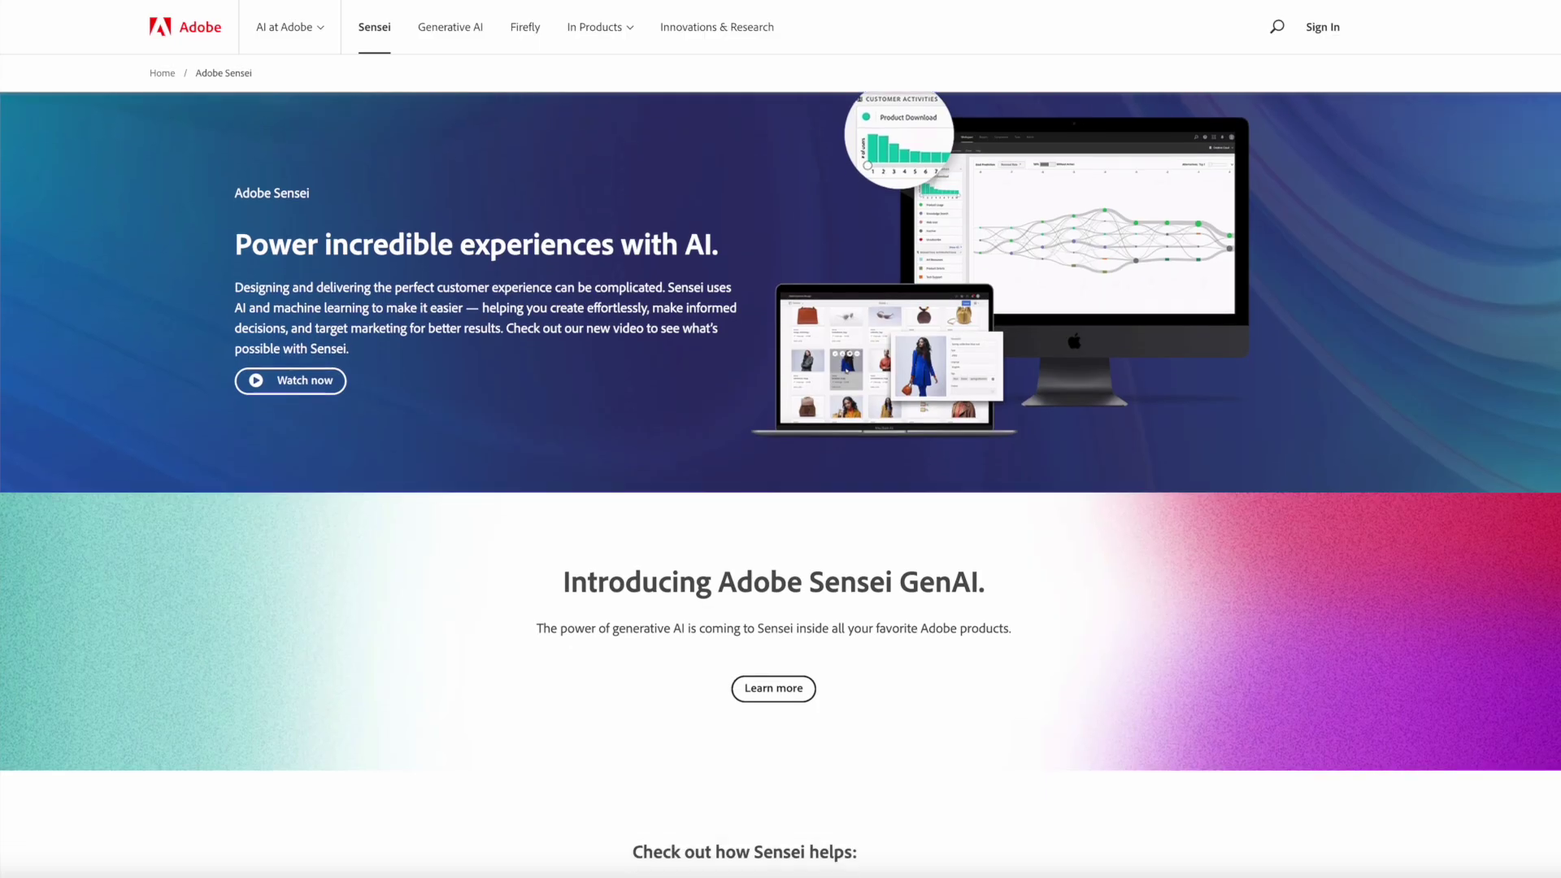
# Step: Scroll the Sensei page down to the Sky UK, Swisscom and Dentsu Aegis customer stories
pyautogui.scroll(-3, 780, 487)
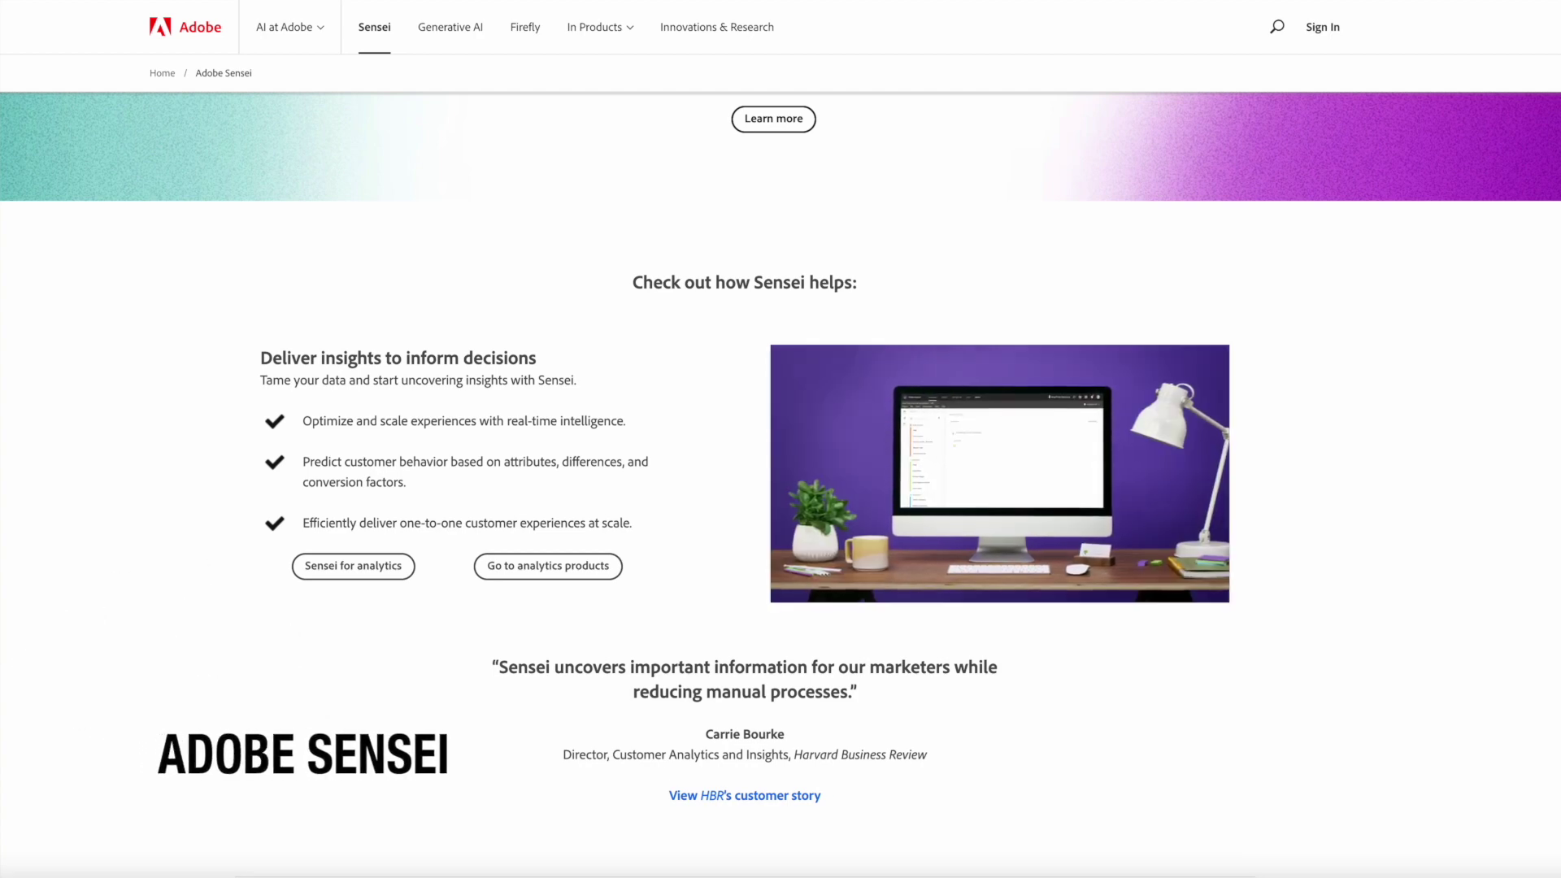
pyautogui.scroll(-6, 780, 488)
pyautogui.scroll(-2, 780, 488)
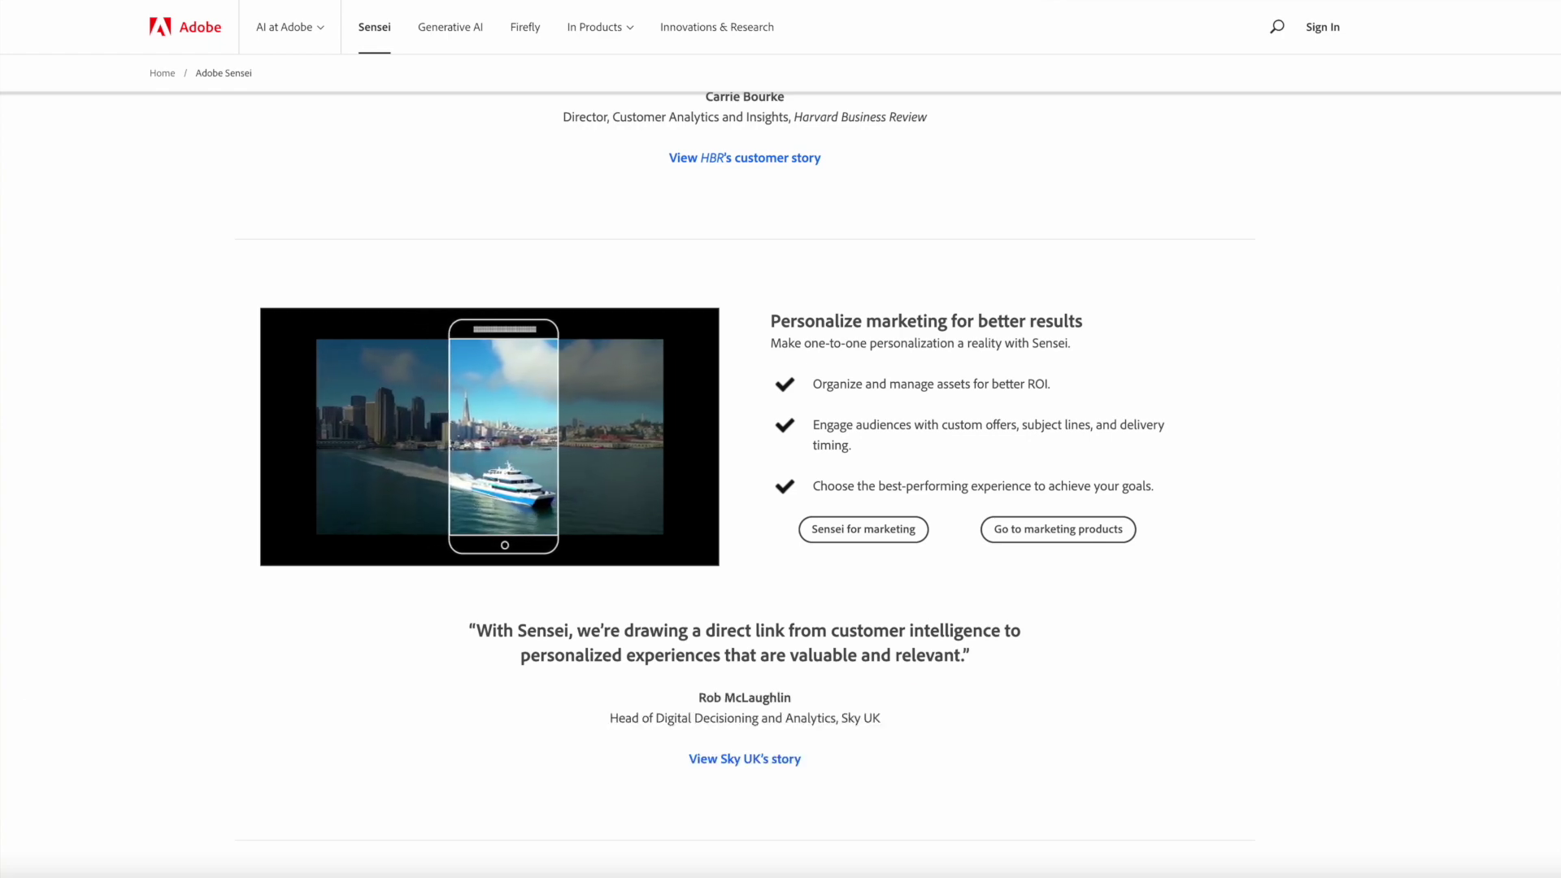
pyautogui.scroll(-9, 780, 488)
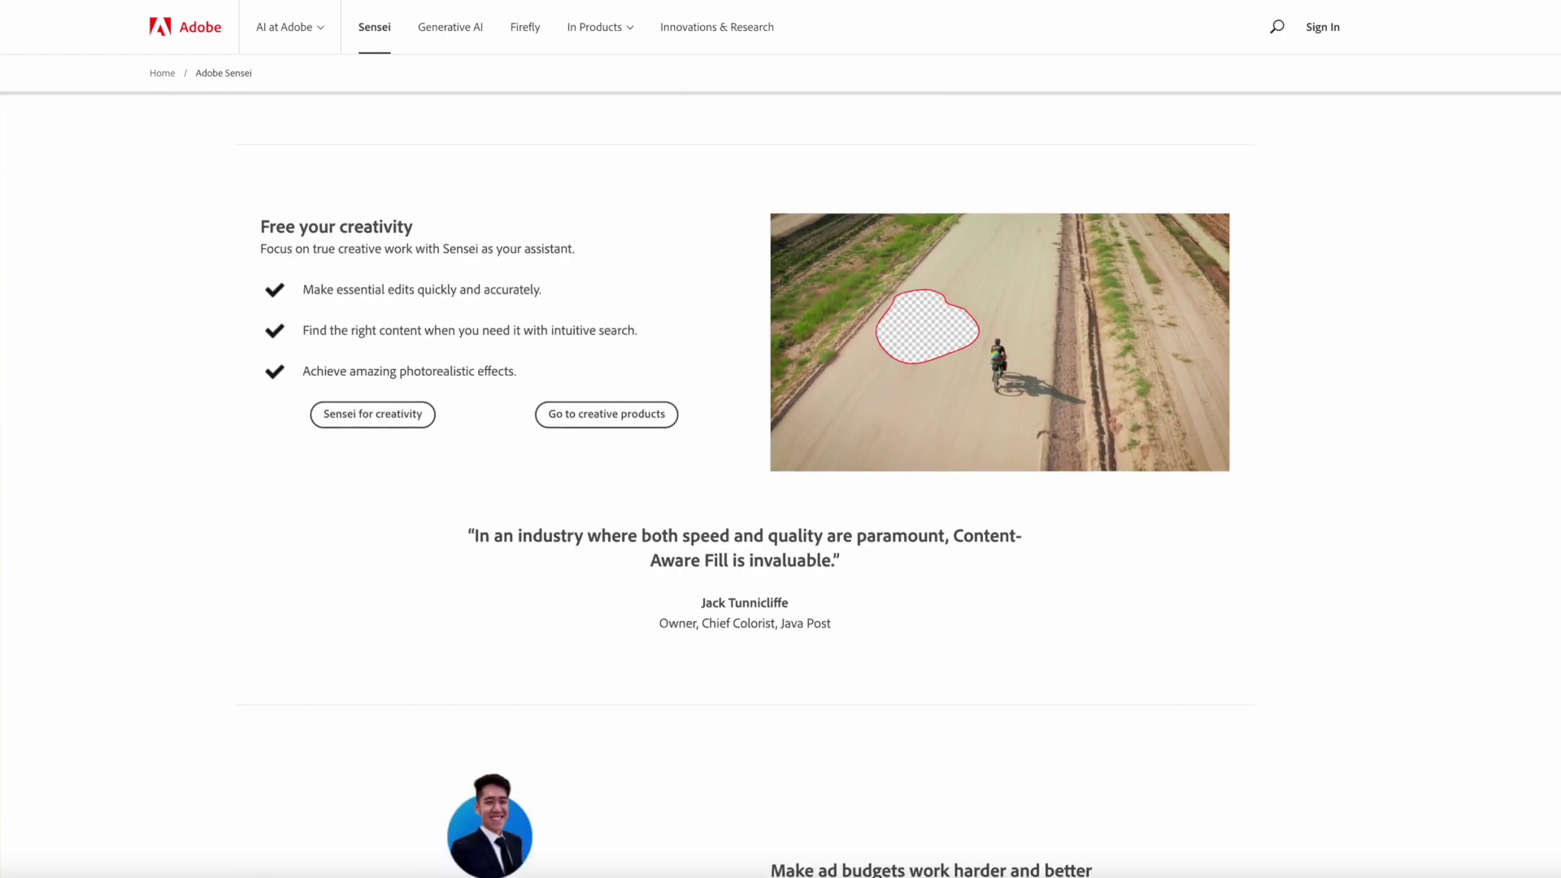
pyautogui.scroll(1, 781, 487)
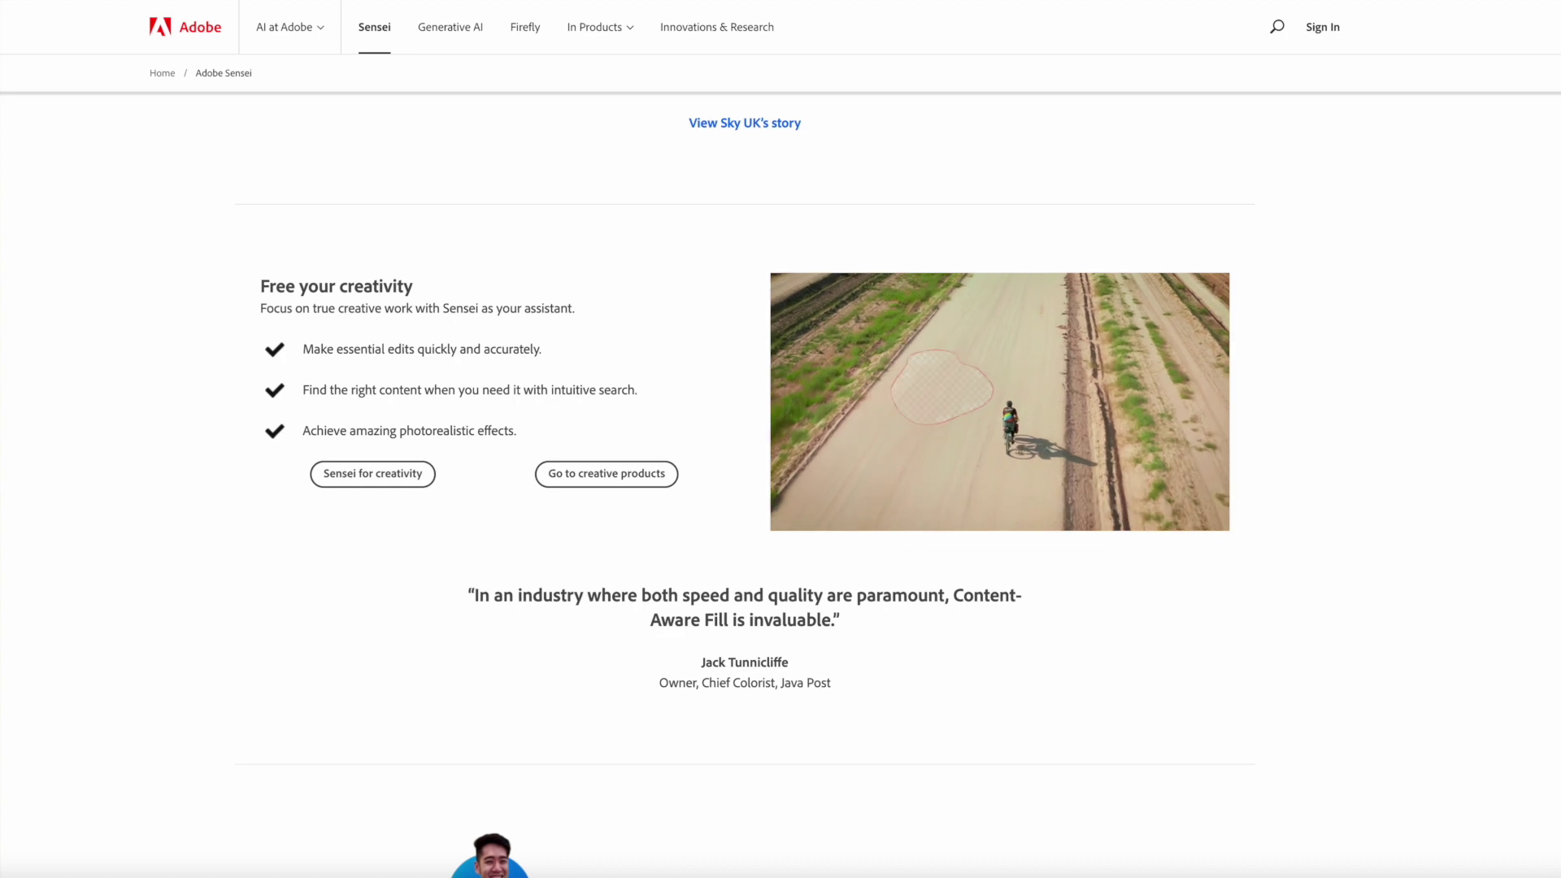
pyautogui.scroll(-8, 780, 488)
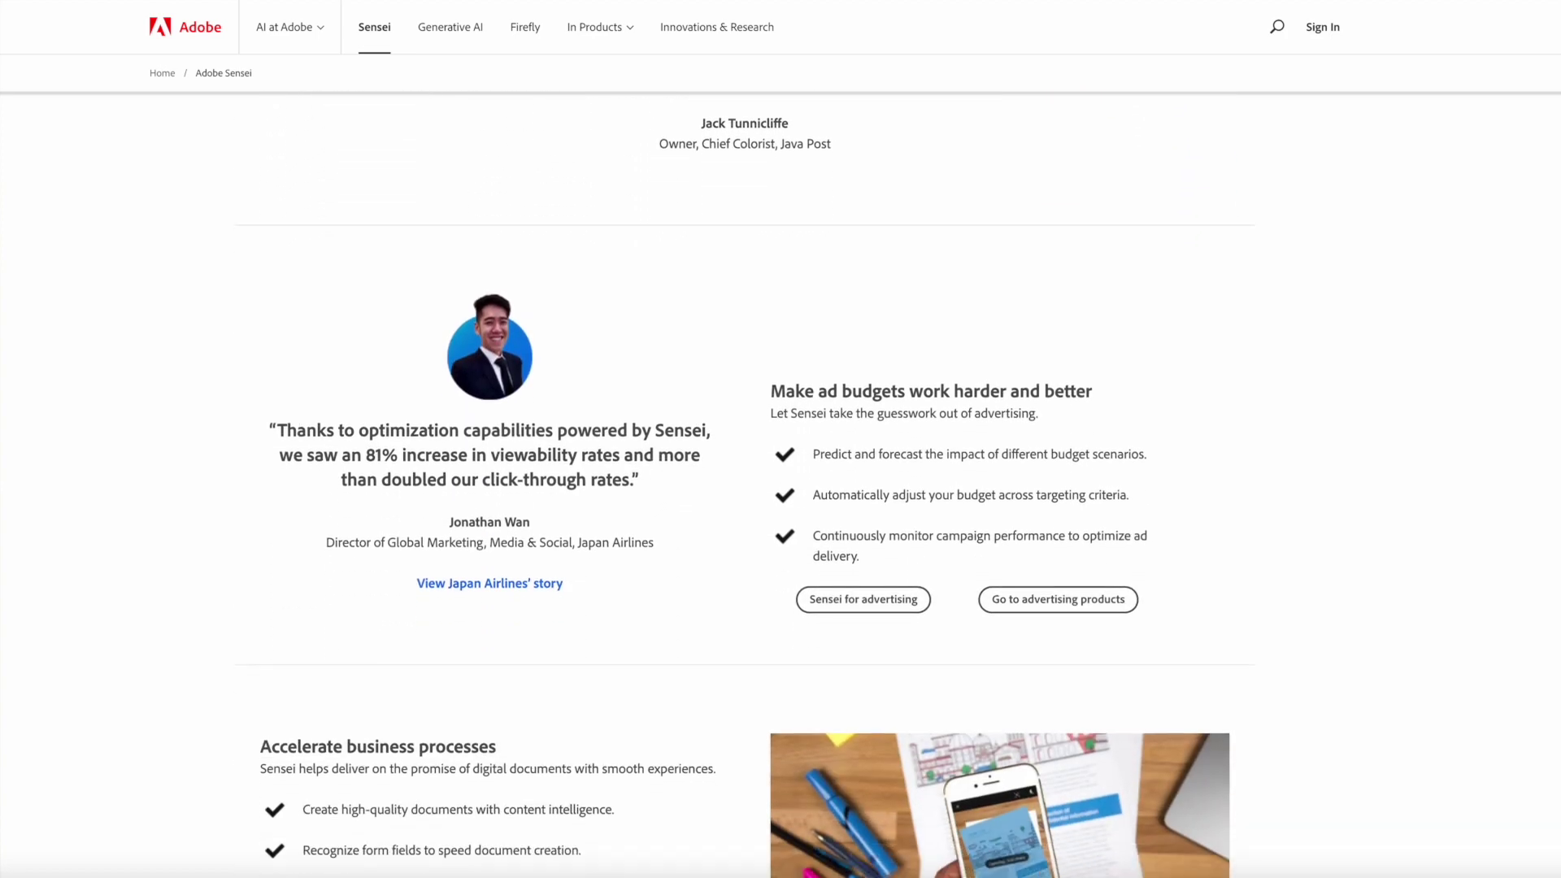
pyautogui.scroll(-5, 781, 488)
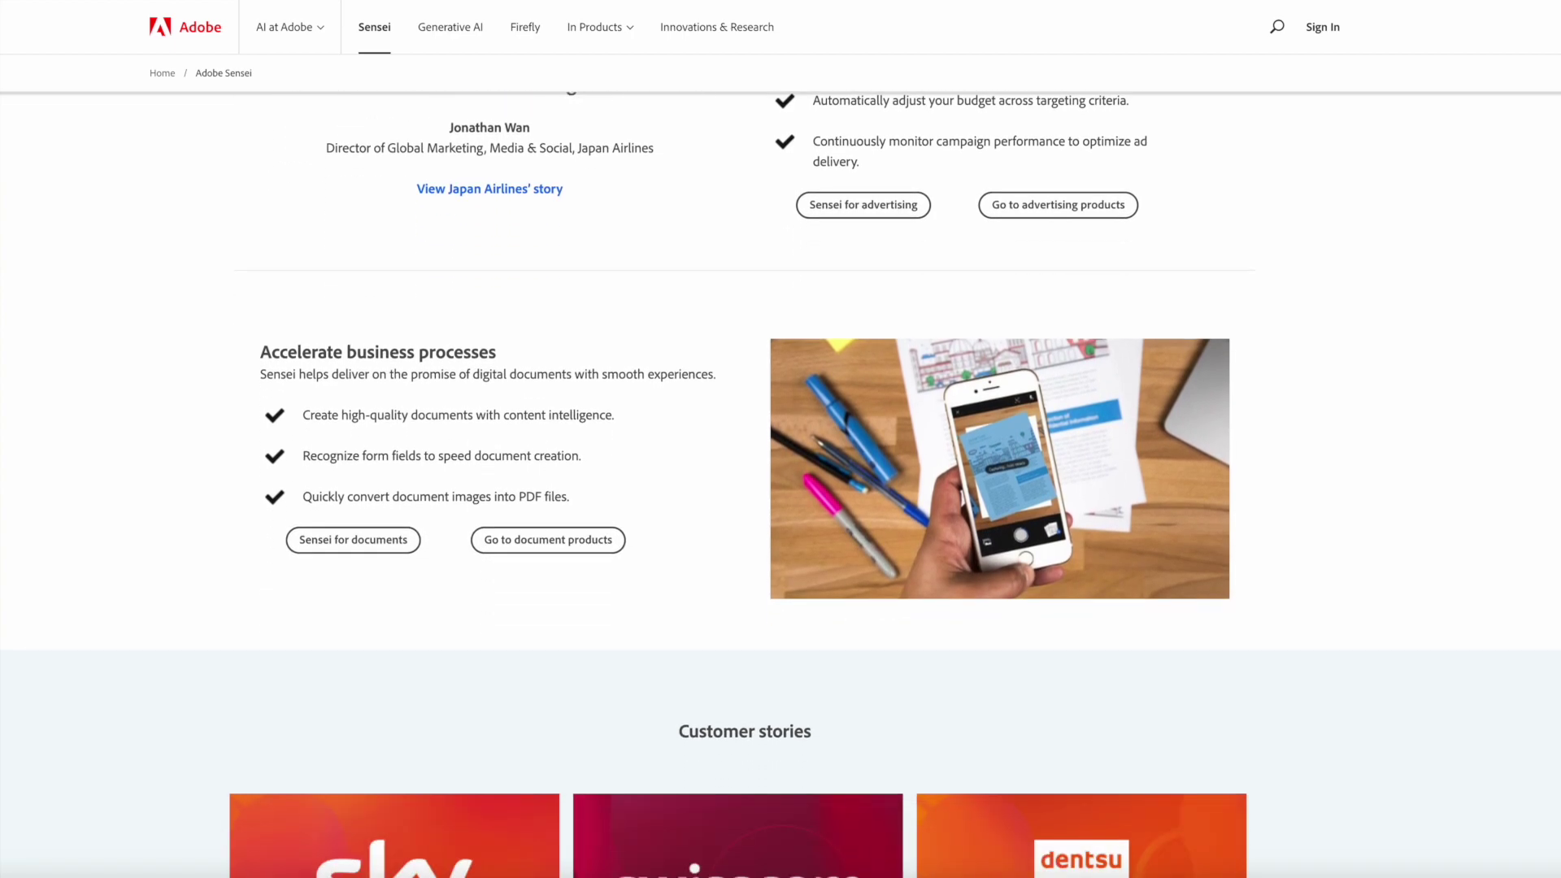
pyautogui.scroll(-6, 780, 488)
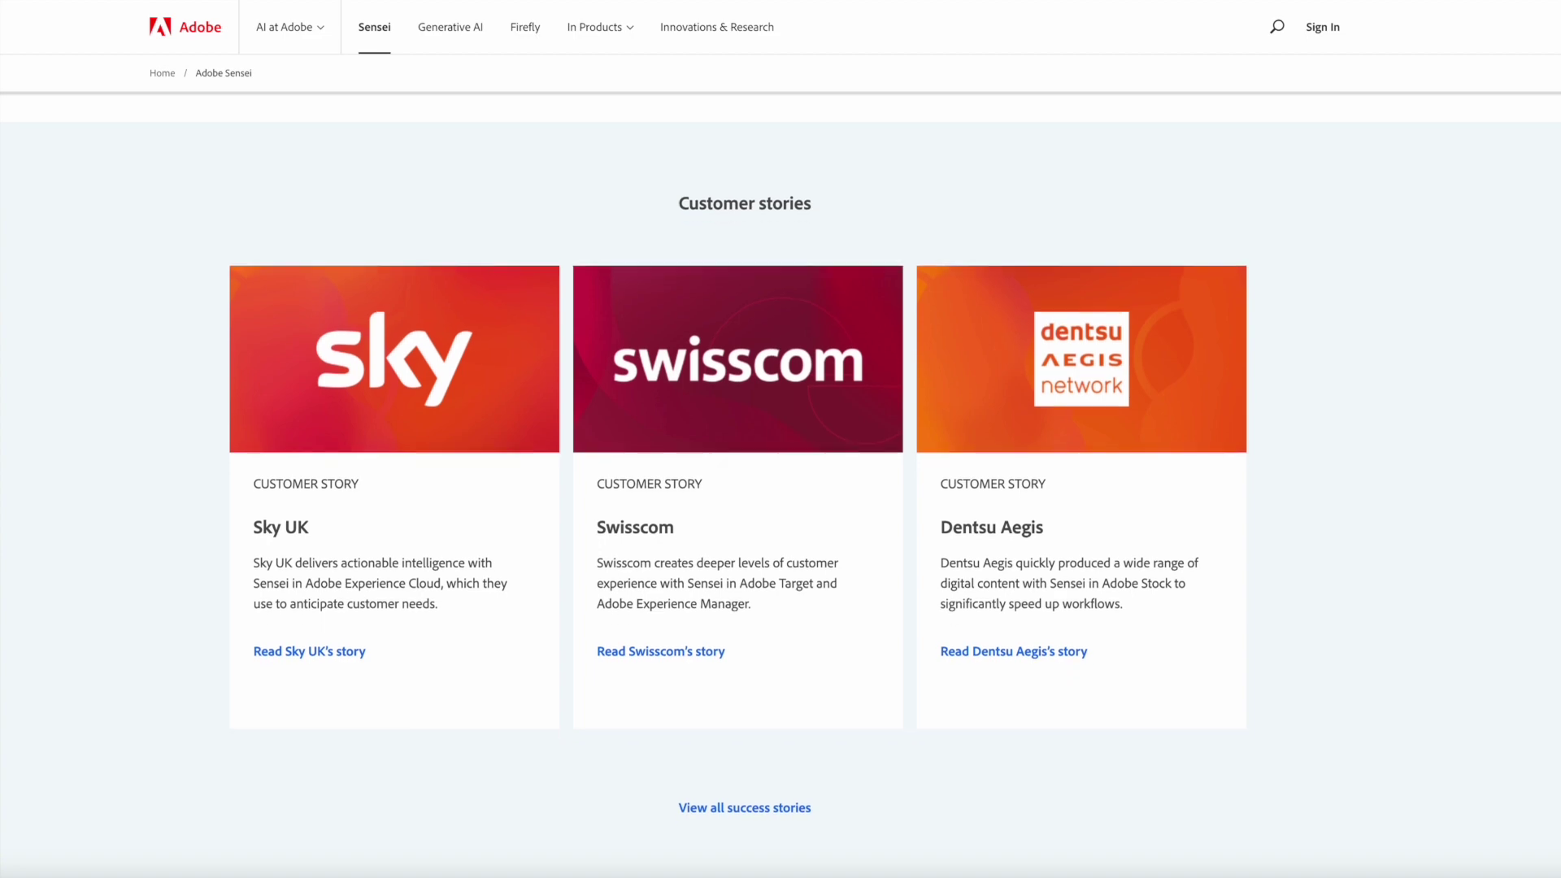
pyautogui.scroll(-7, 780, 487)
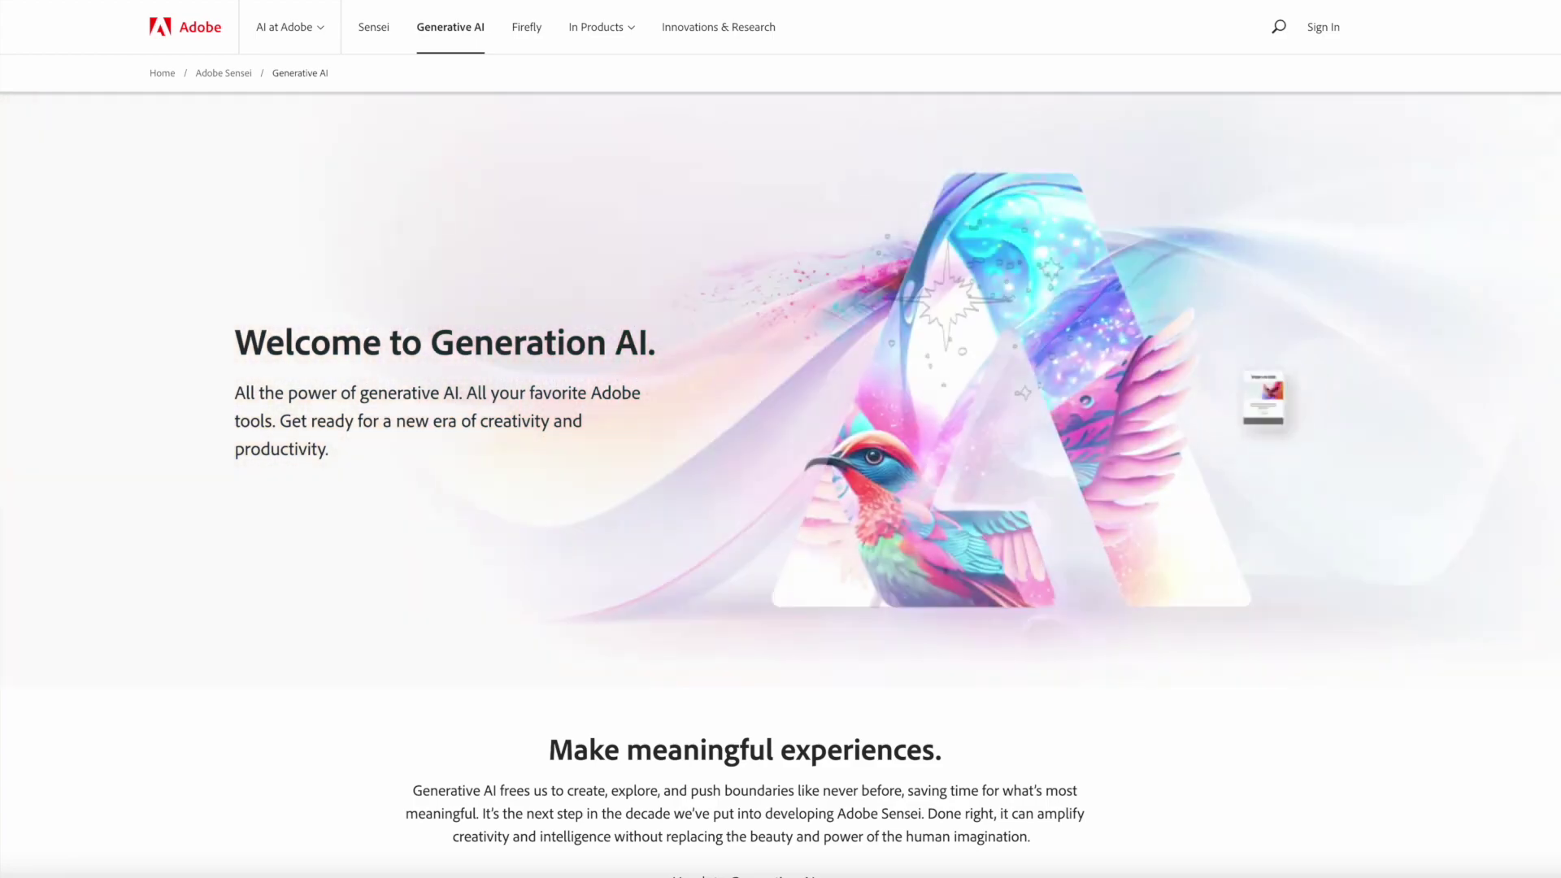
# Step: Scroll the Generative AI page past Firefly, Sensei GenAI and the video grid to the demo clip
pyautogui.scroll(-10, 780, 487)
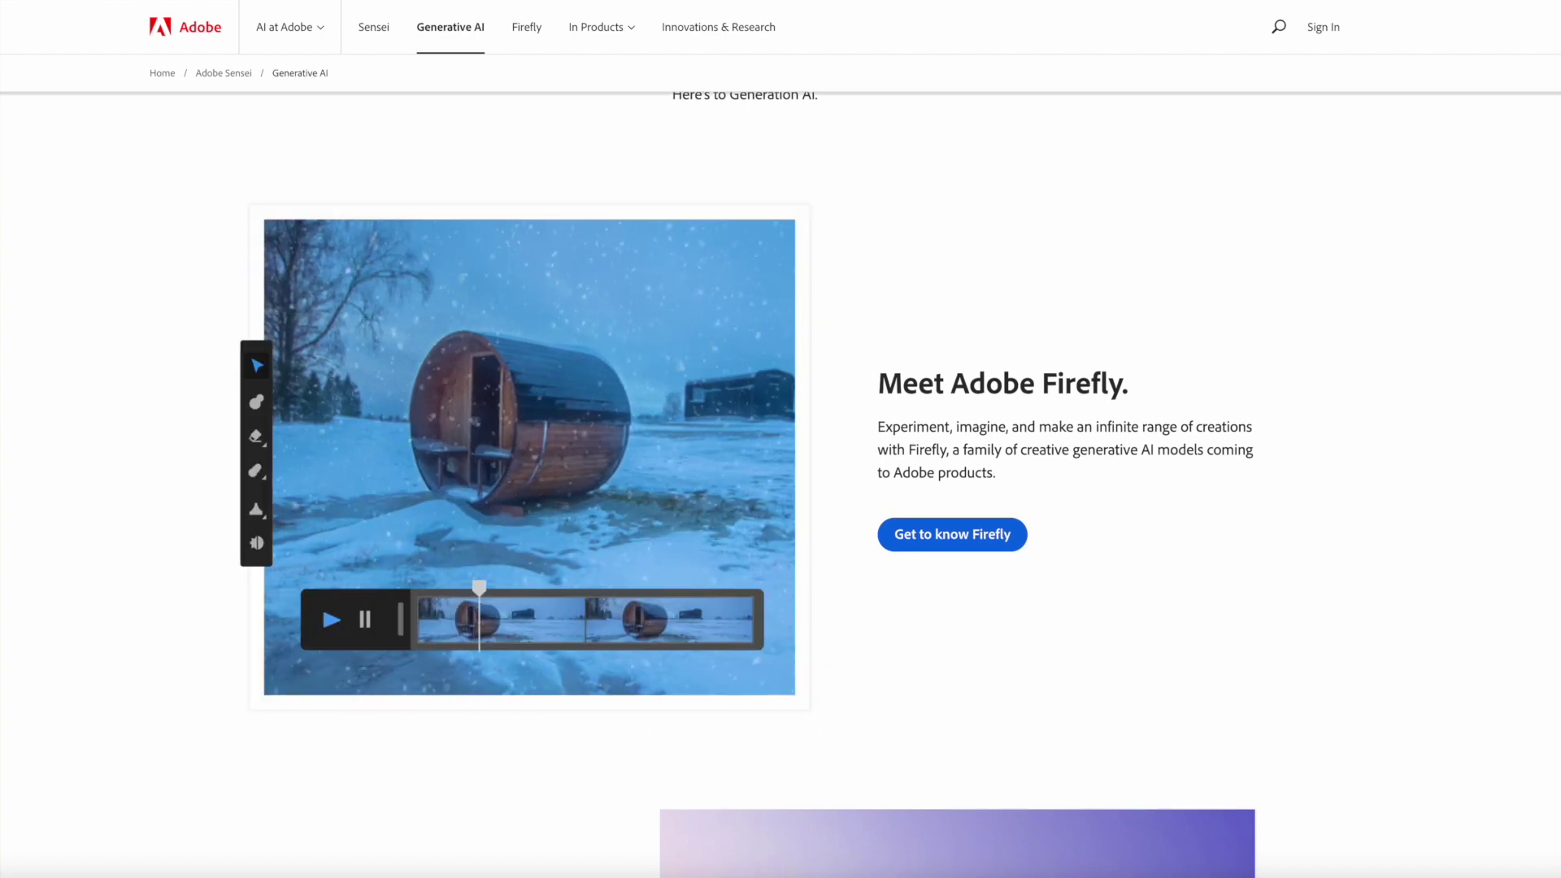
pyautogui.scroll(-8, 780, 488)
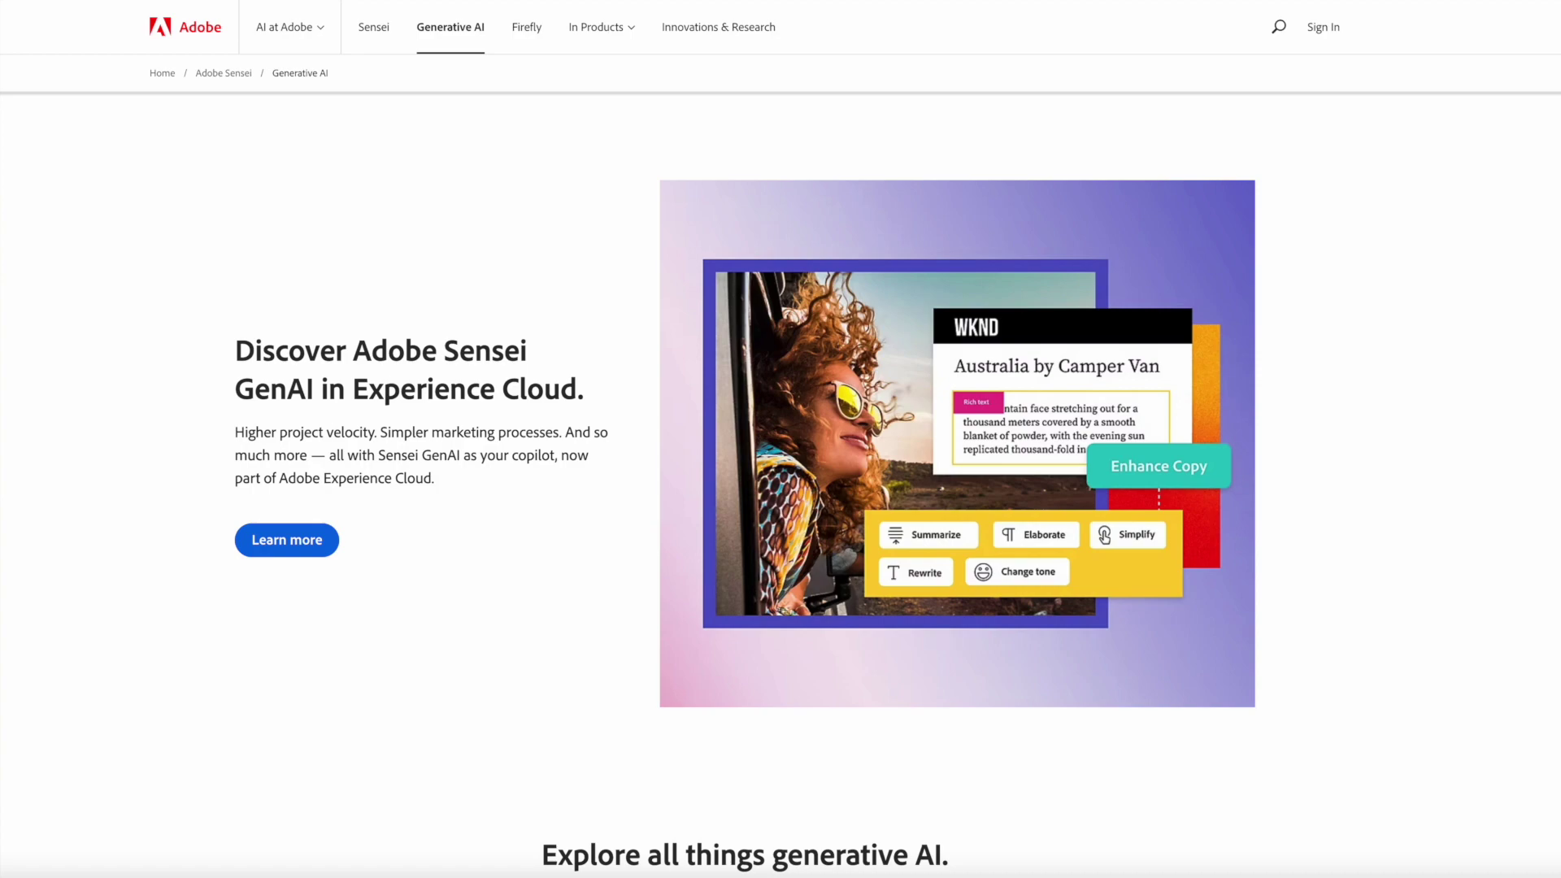
pyautogui.scroll(-10, 780, 487)
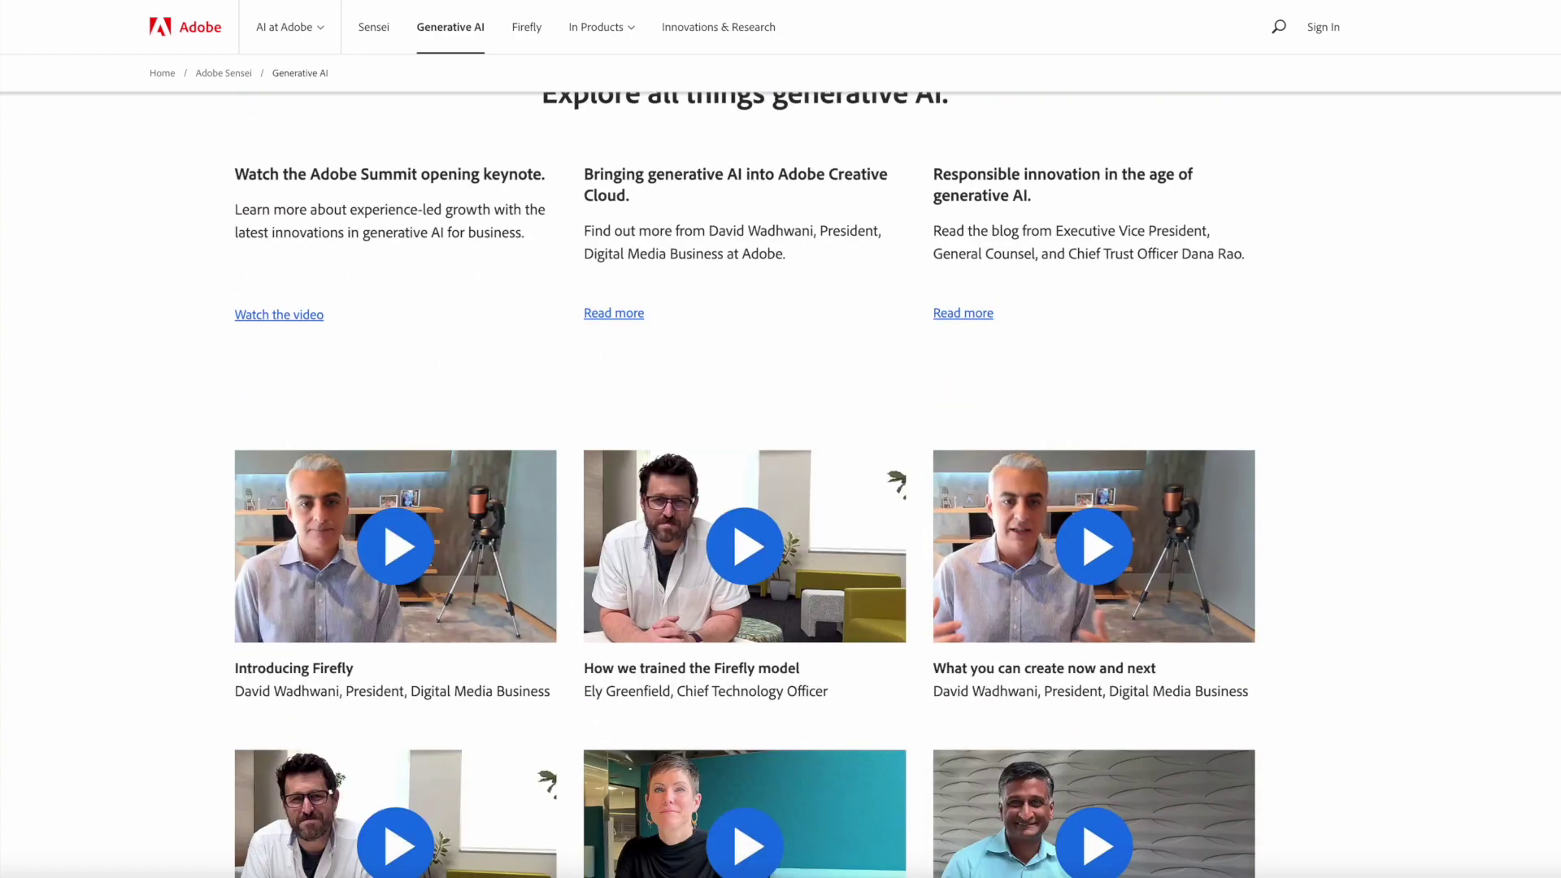
pyautogui.scroll(-12, 781, 487)
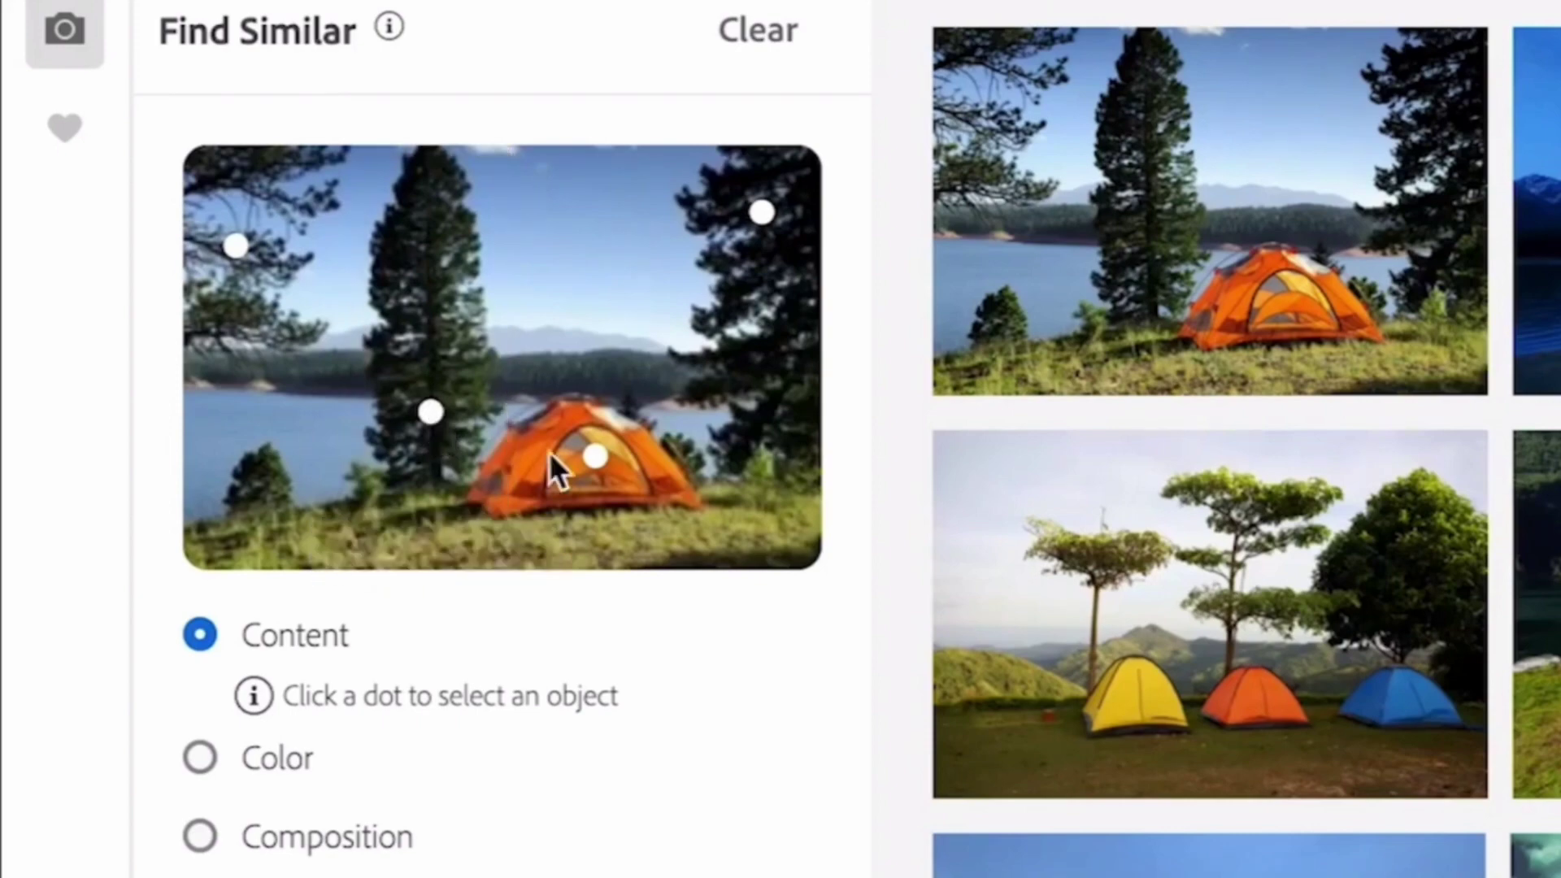
# Step: Find photos similar to the orange tent alone, then open blueblazer_22.jpg's details
pyautogui.click(594, 460)
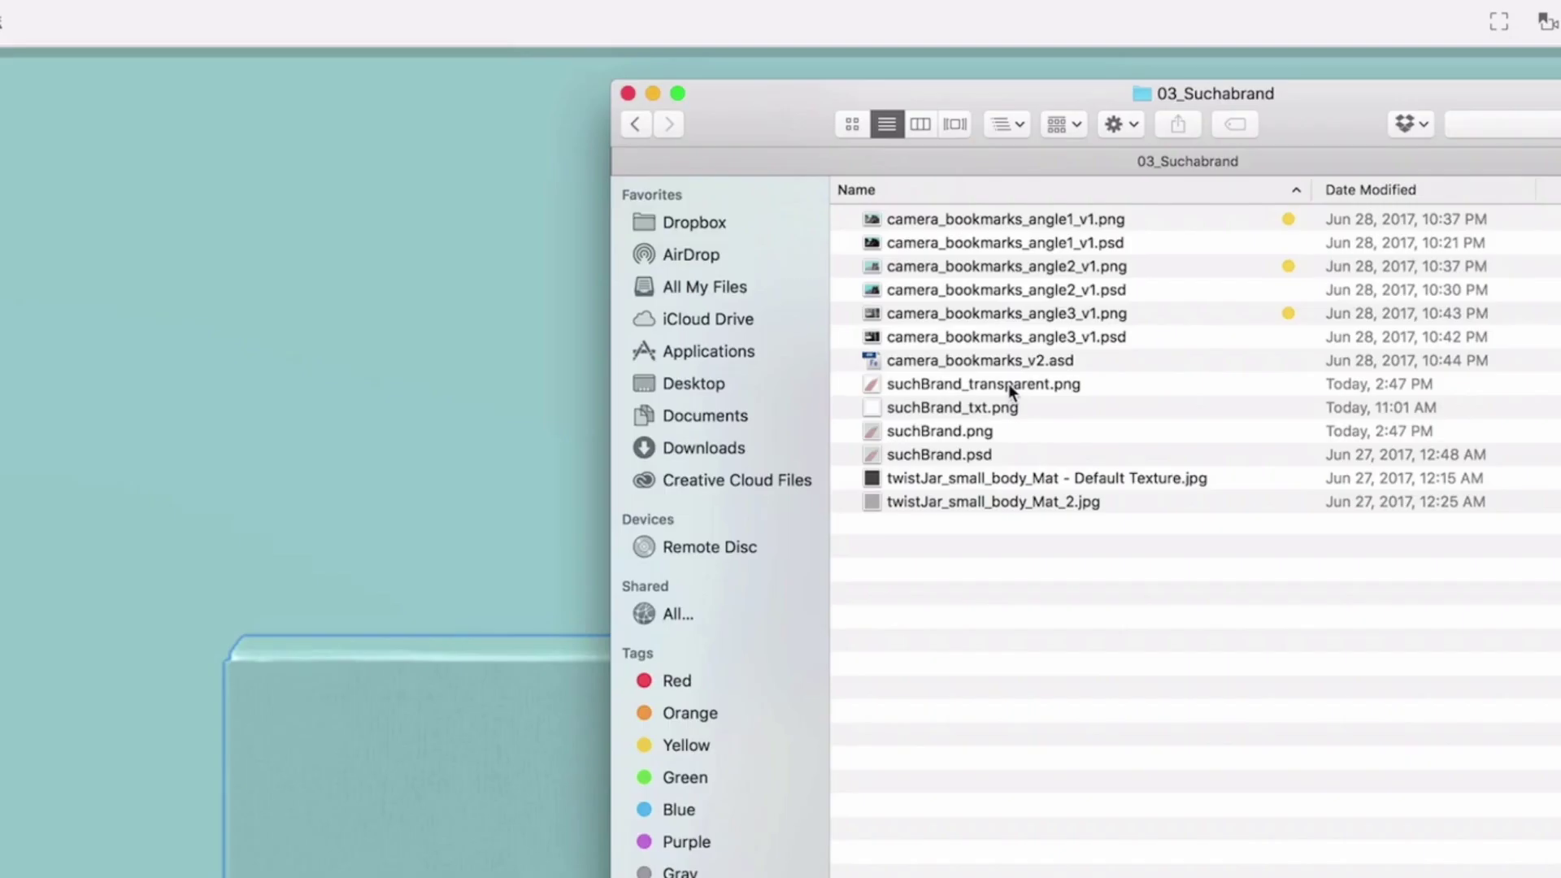
pyautogui.moveTo(1011, 383); pyautogui.dragTo(606, 519)
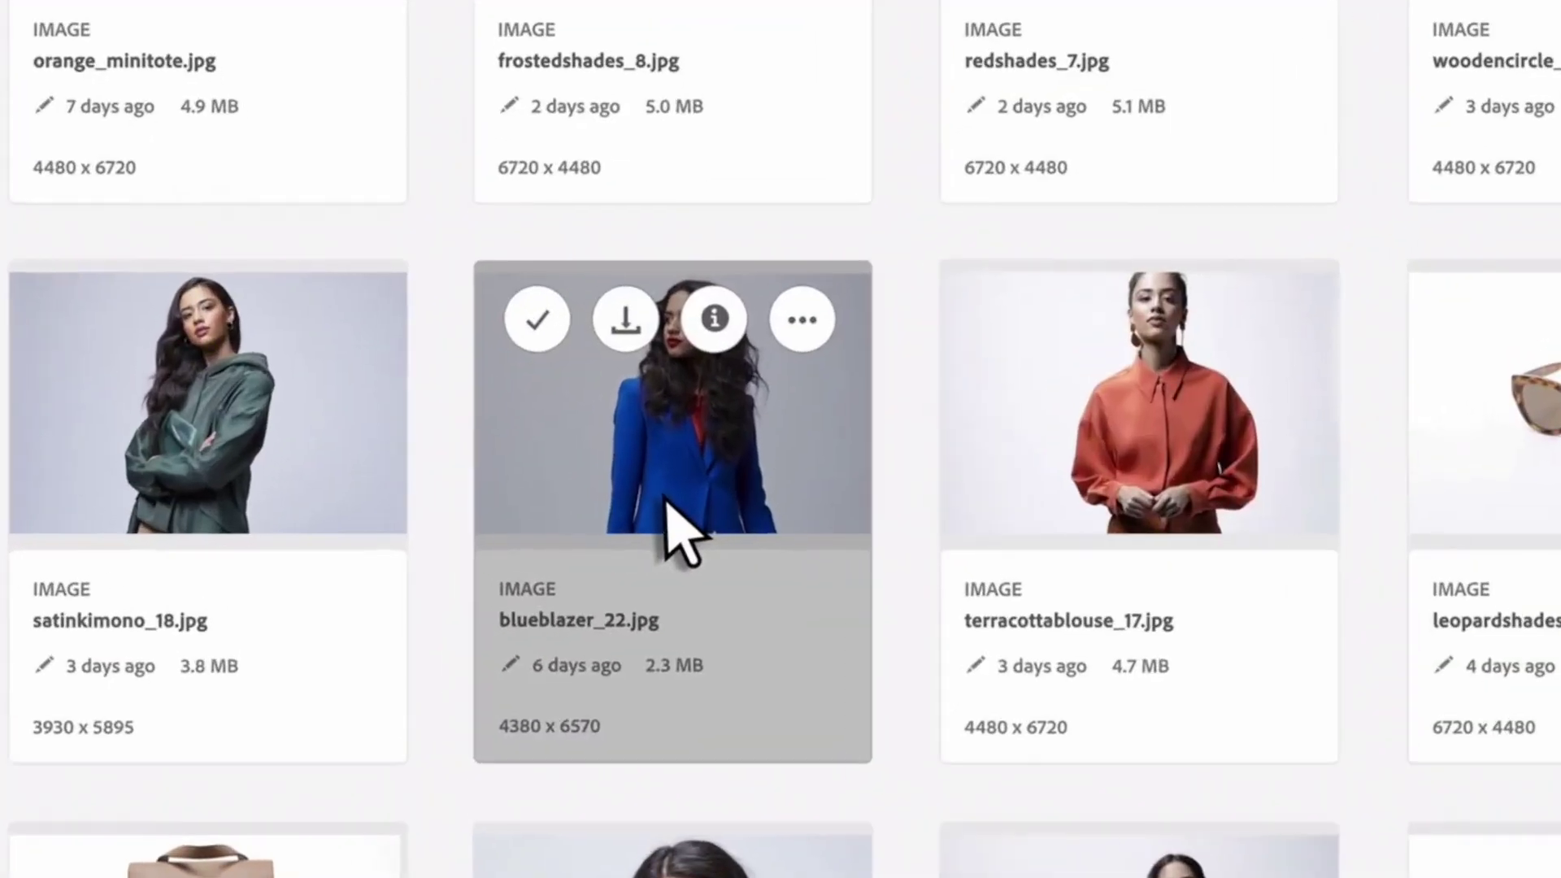
pyautogui.click(551, 530)
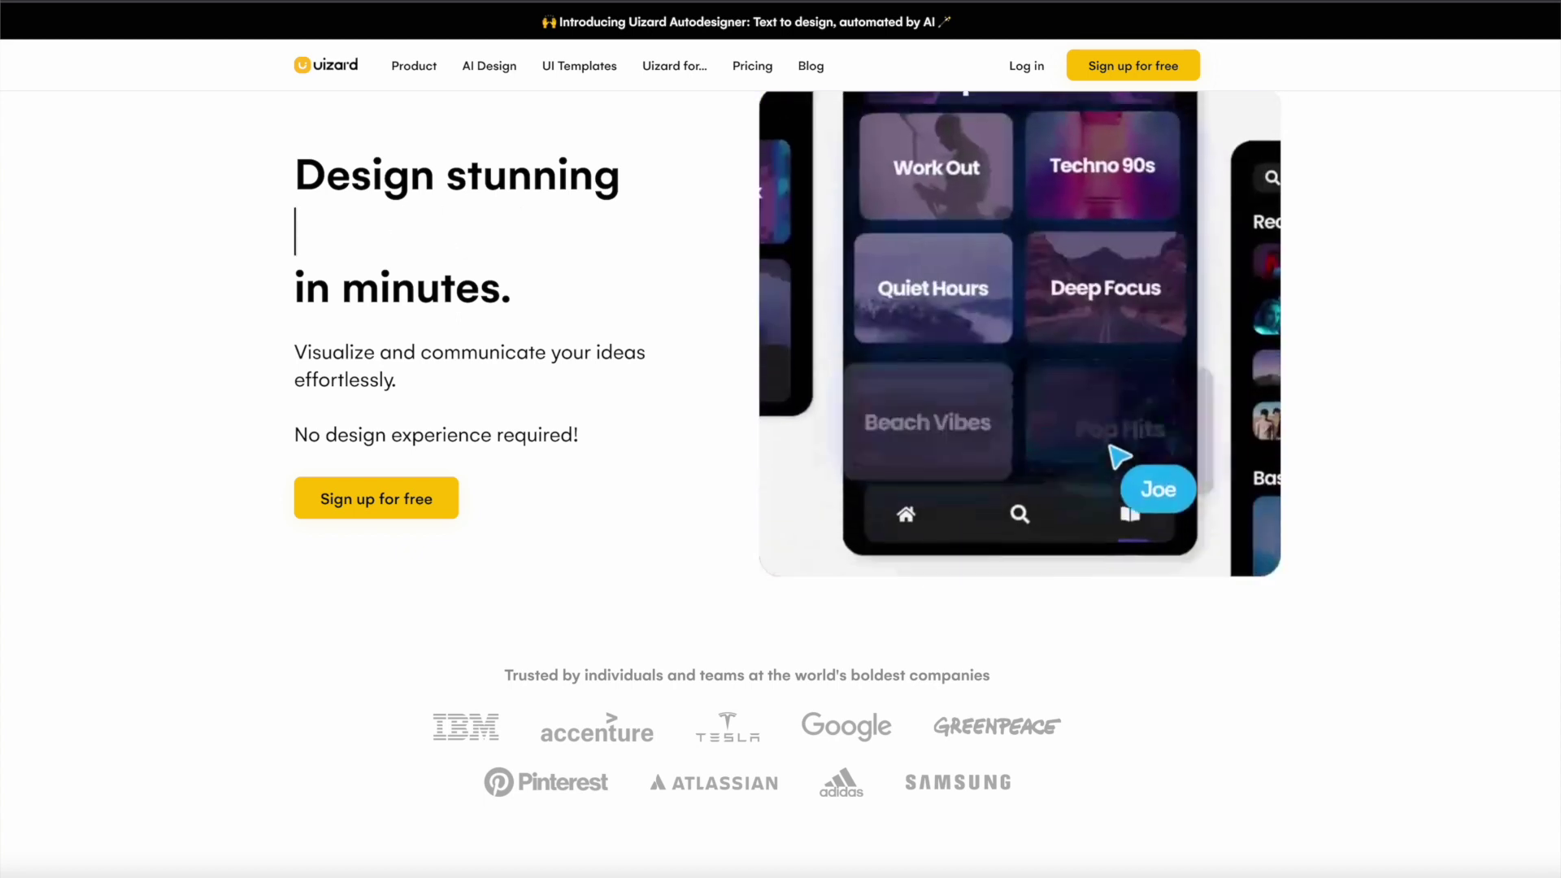
# Step: Browse the Uizard homepage down to the 'What would you like to design?' cards, then open AI Design
pyautogui.scroll(-5, 781, 487)
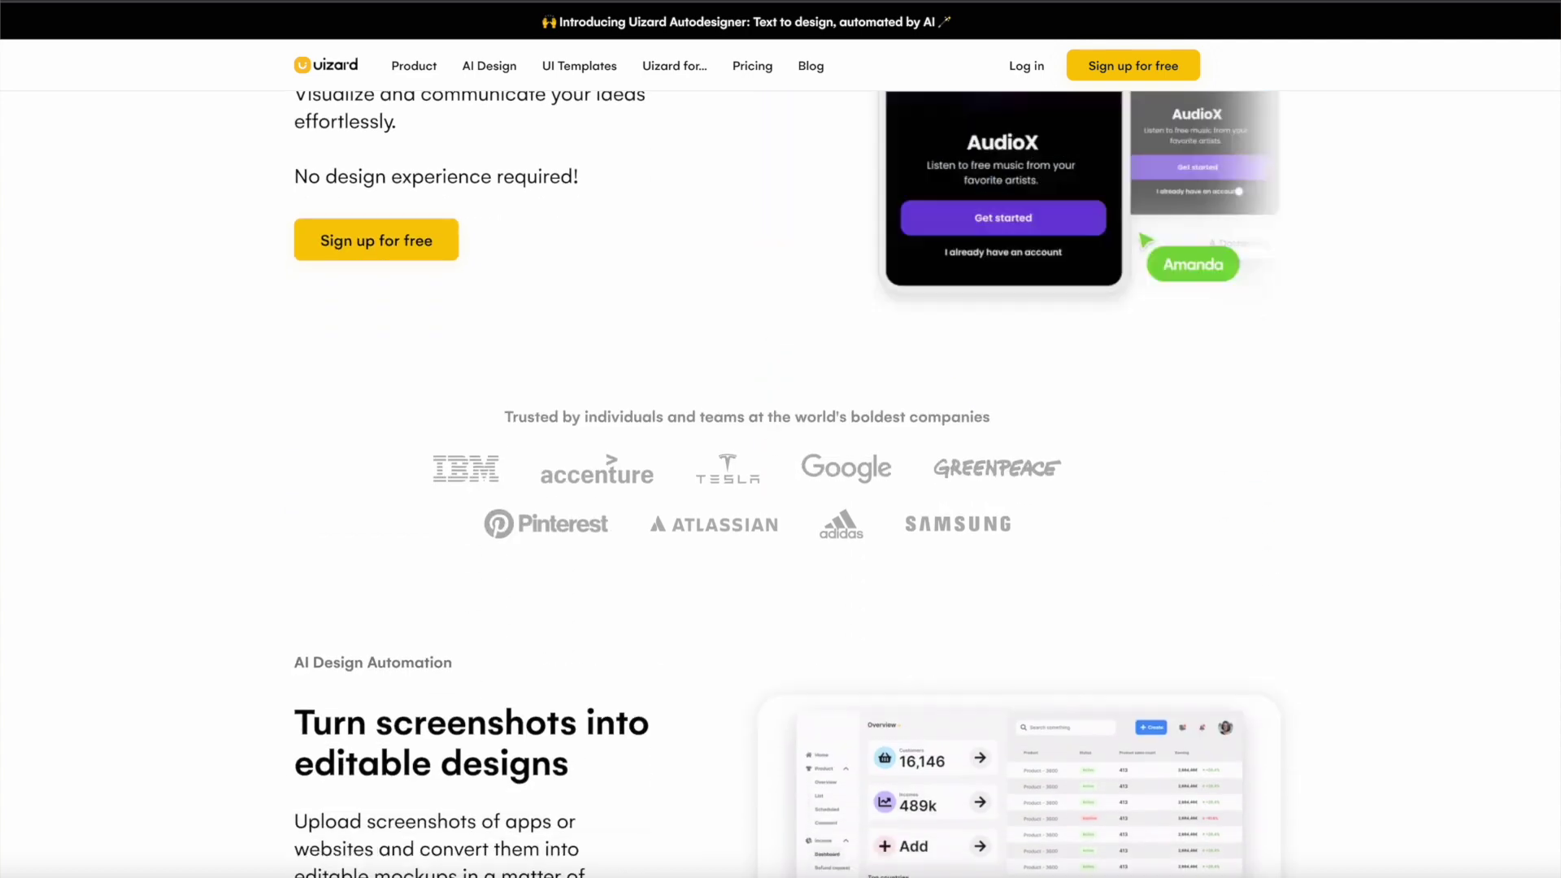
pyautogui.scroll(-3, 781, 488)
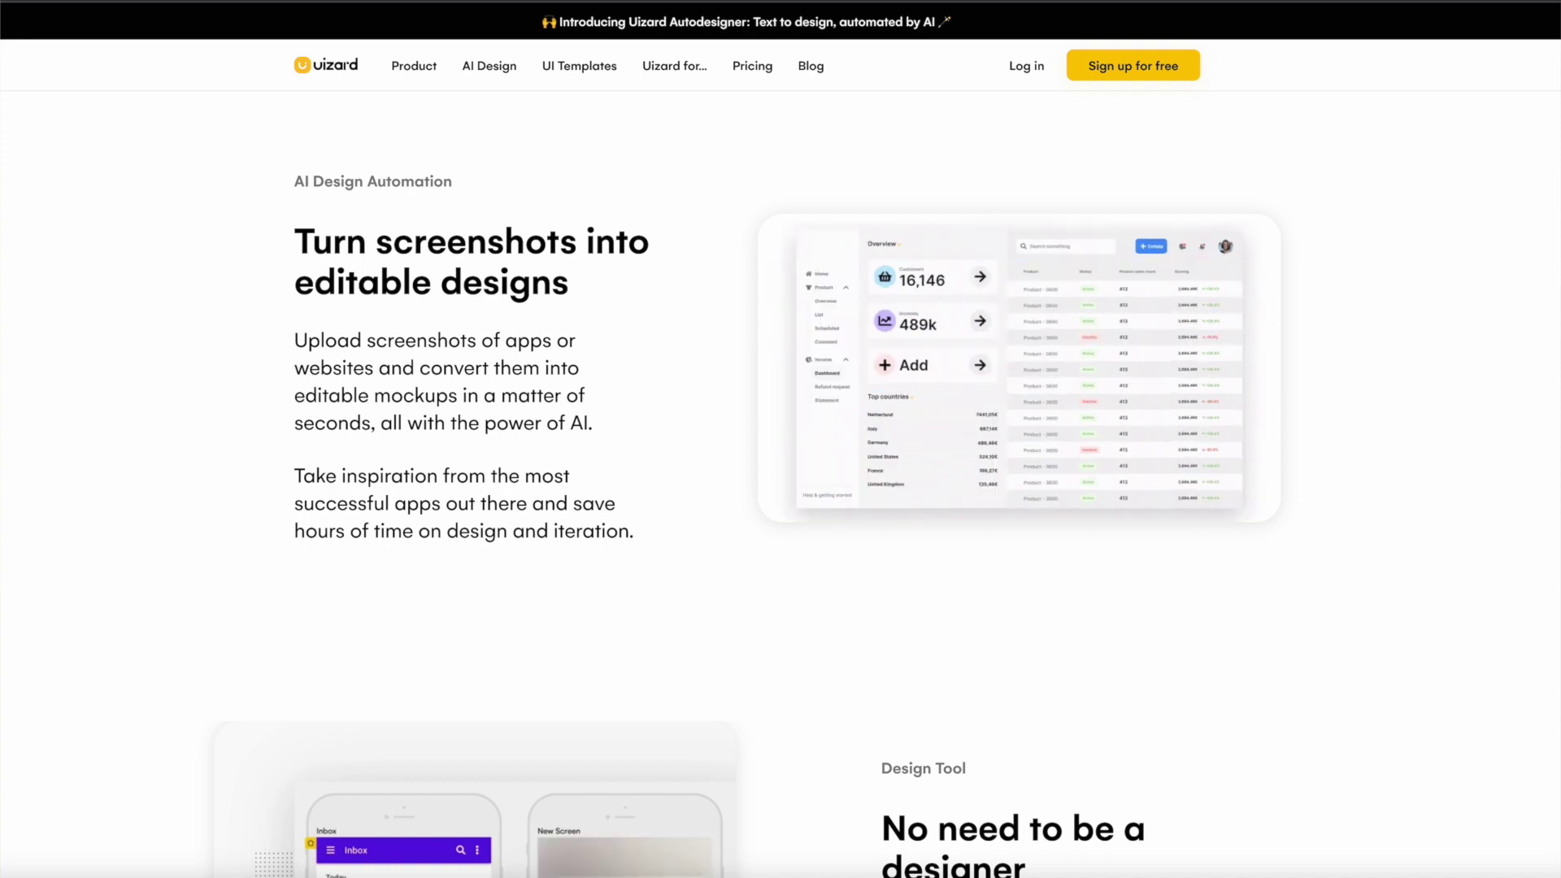
pyautogui.scroll(-5, 780, 488)
pyautogui.scroll(-1, 780, 487)
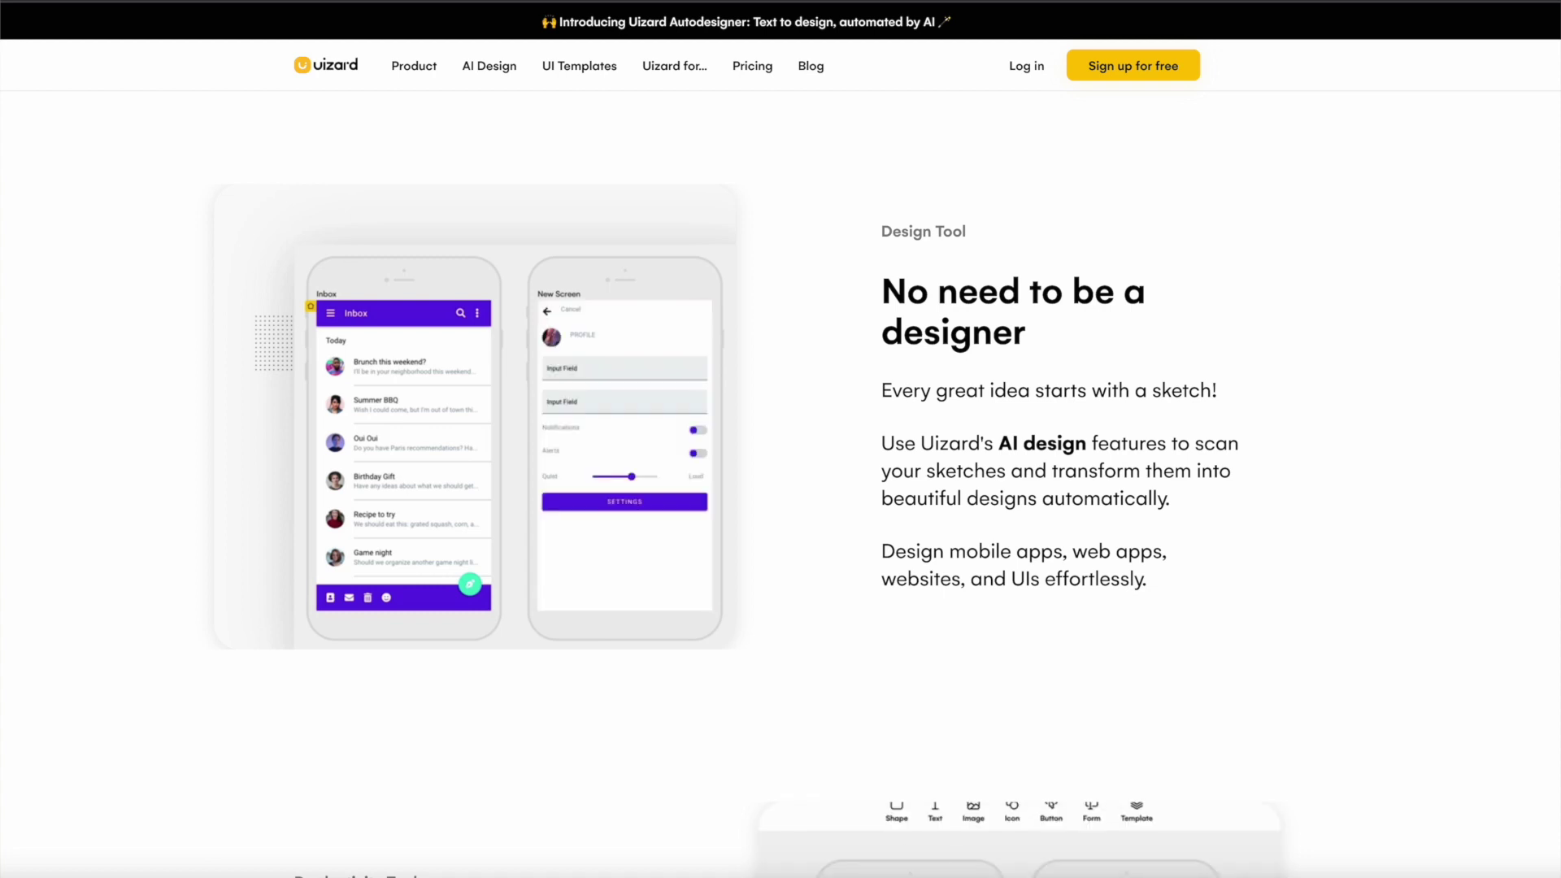
pyautogui.scroll(-7, 780, 488)
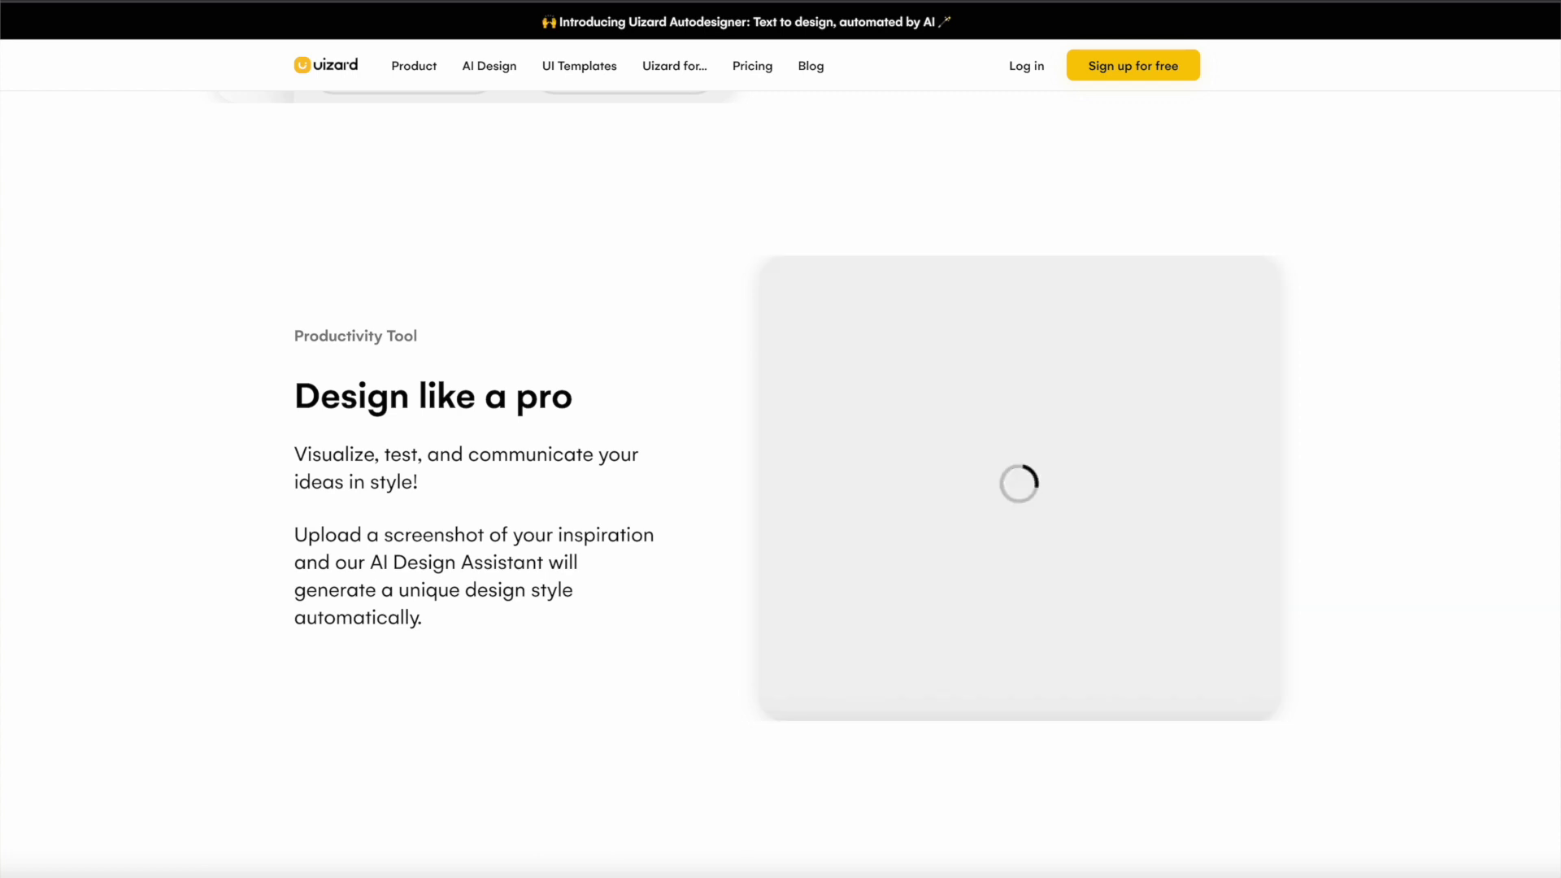
pyautogui.scroll(-2, 780, 439)
pyautogui.scroll(-6, 780, 439)
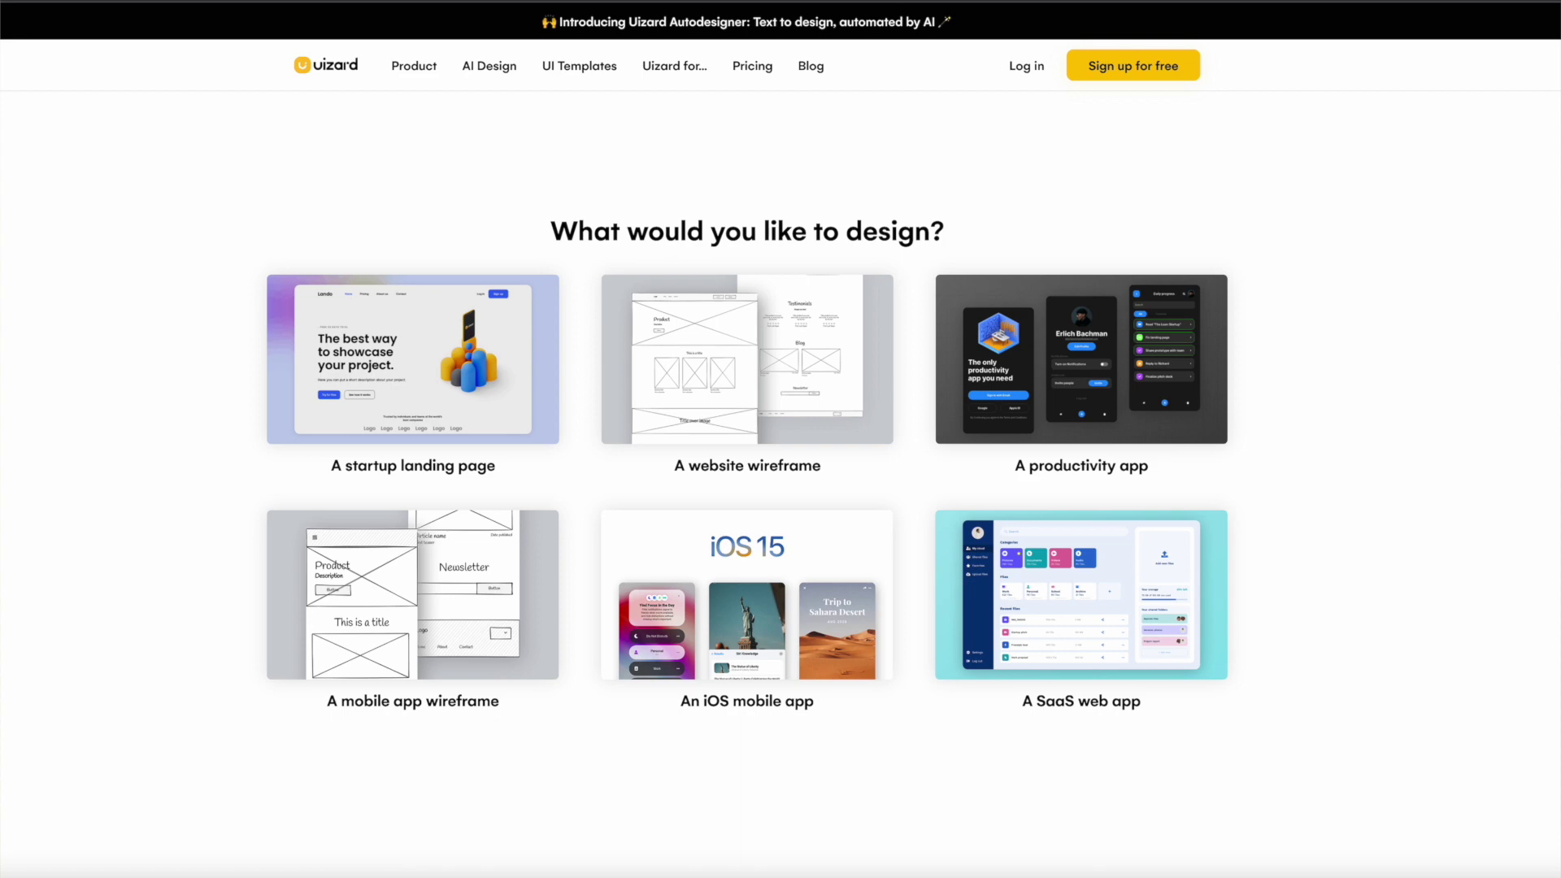
pyautogui.scroll(-1, 780, 439)
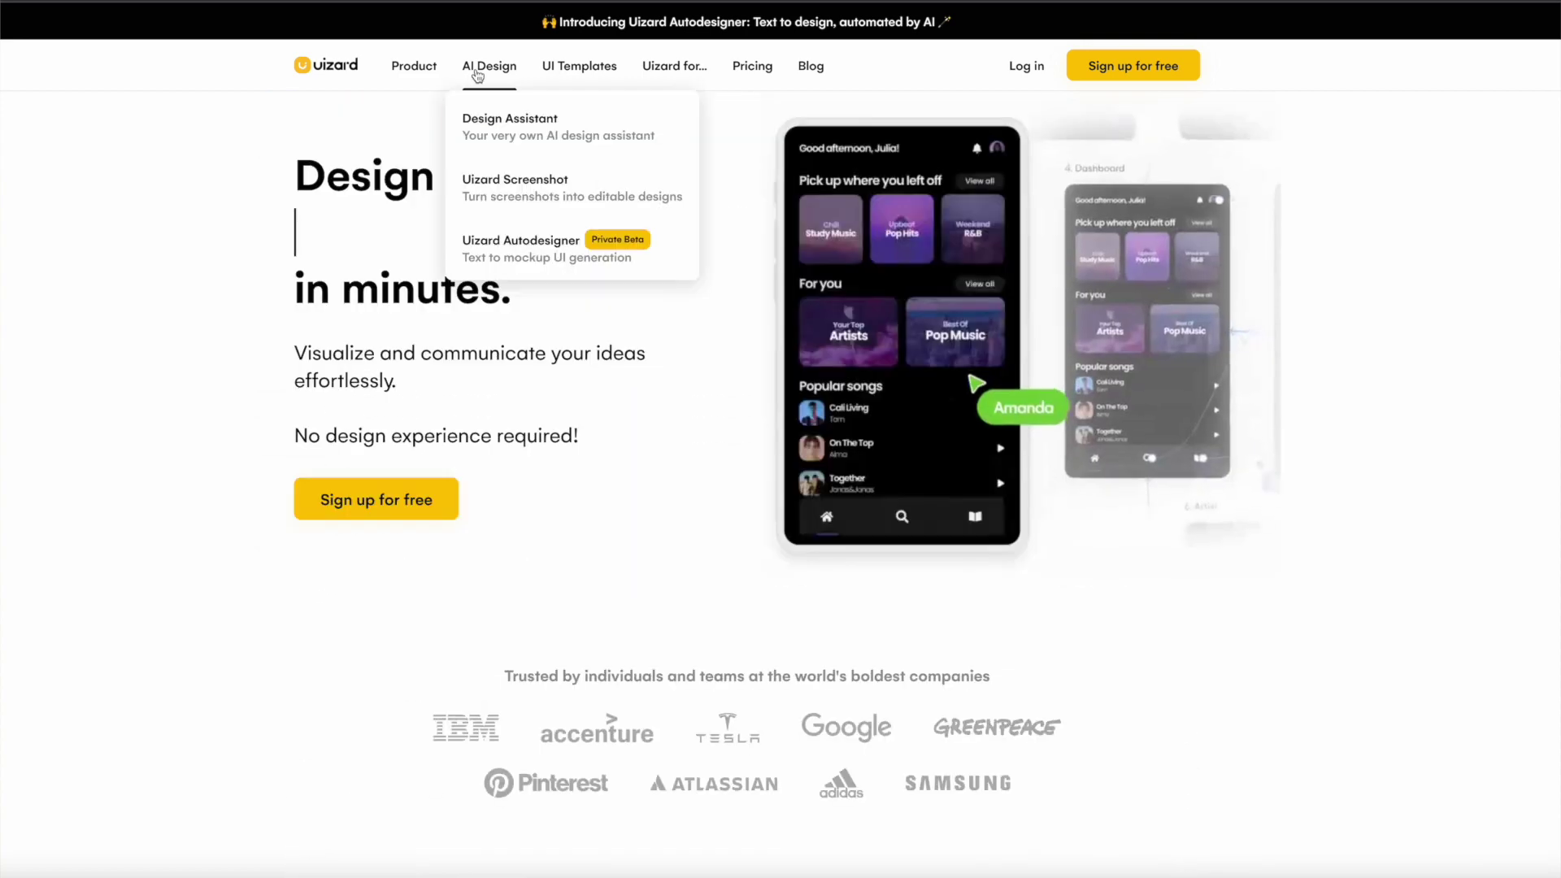
pyautogui.click(479, 69)
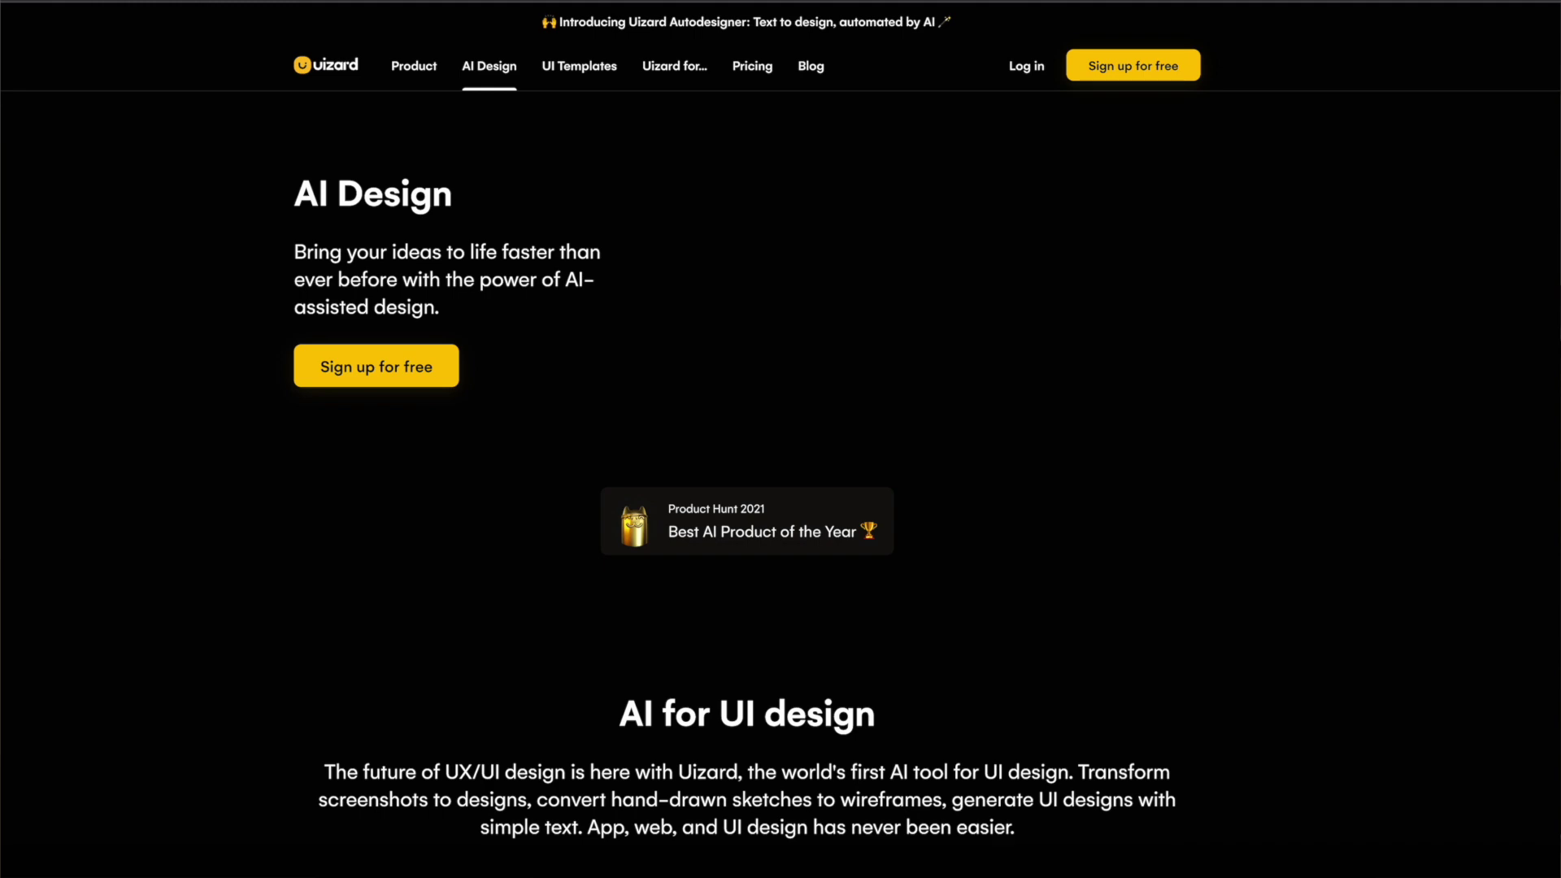
# Step: Scroll through the Autodesigner, Screenshot, Scanner and Iterate sections, then go to UI design templates
pyautogui.scroll(-8, 780, 438)
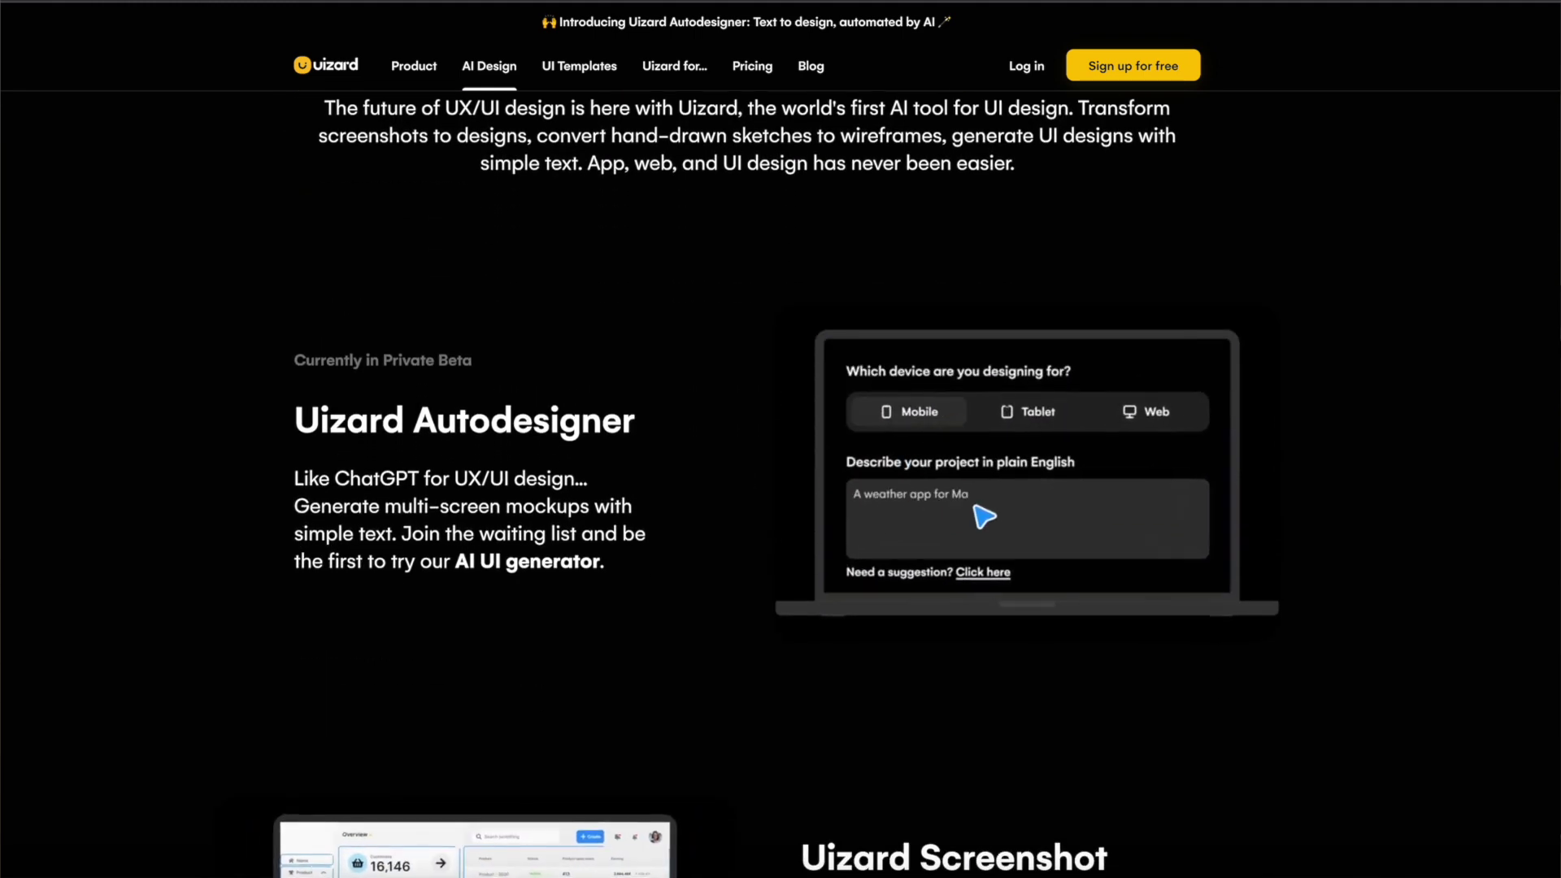
pyautogui.scroll(-5, 780, 439)
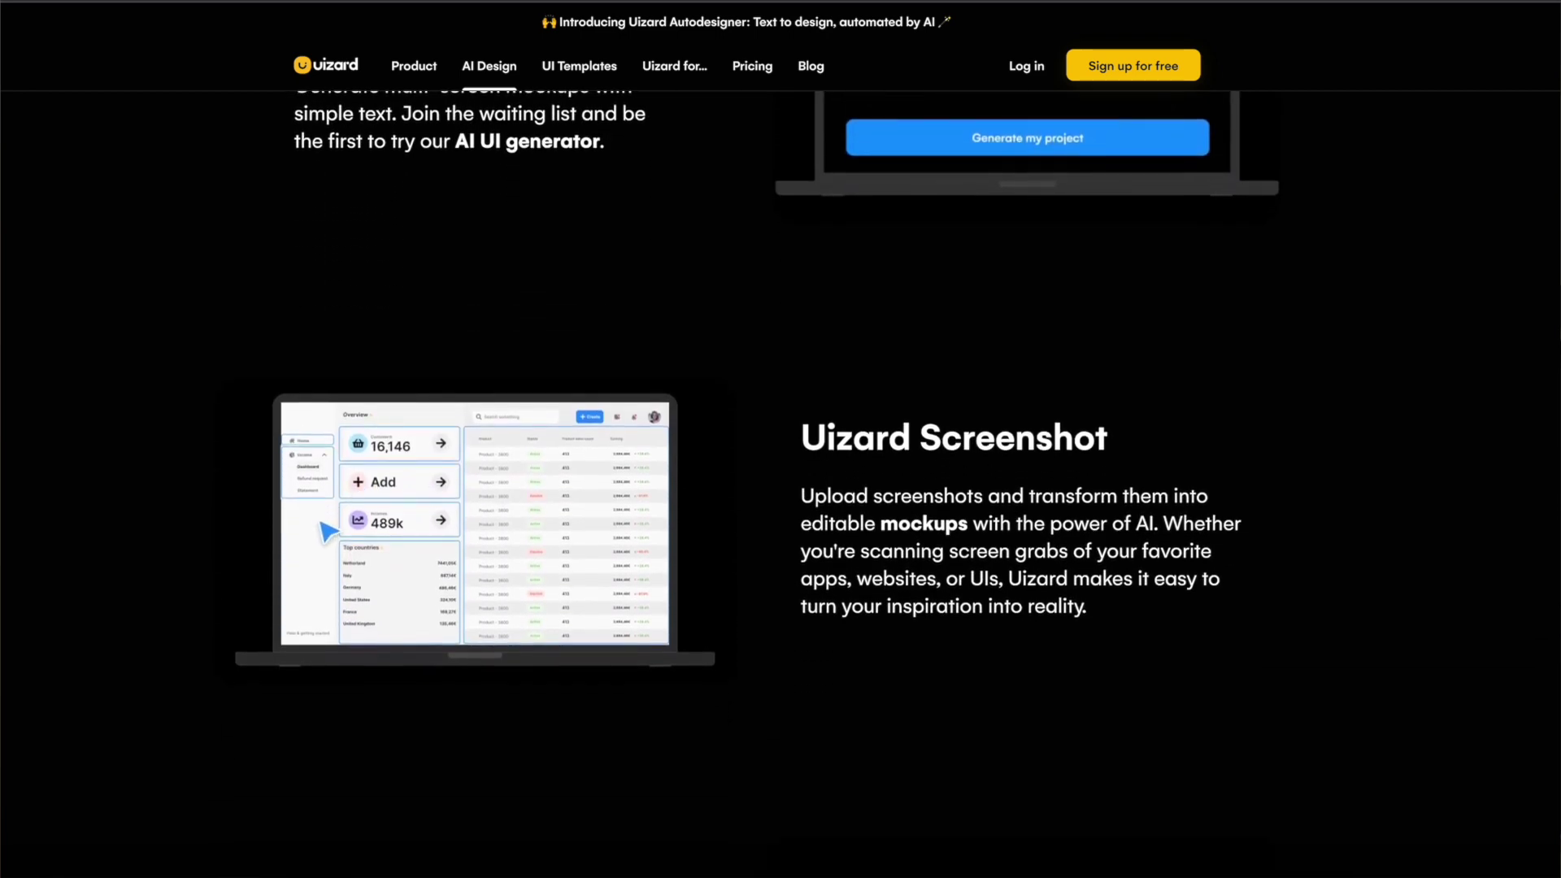
pyautogui.scroll(-8, 780, 438)
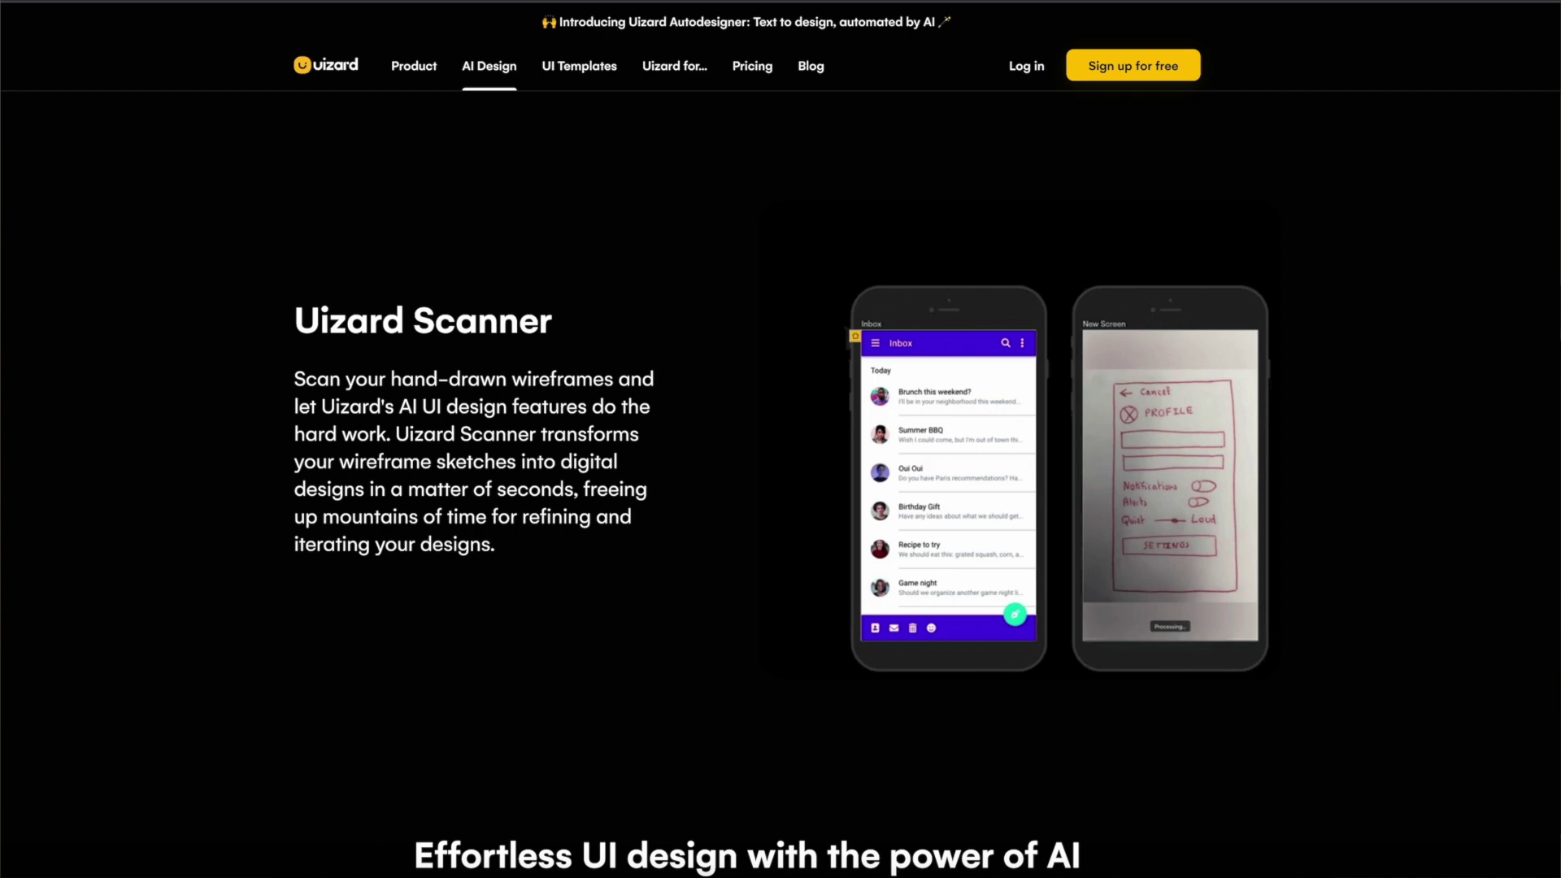
pyautogui.scroll(-8, 781, 439)
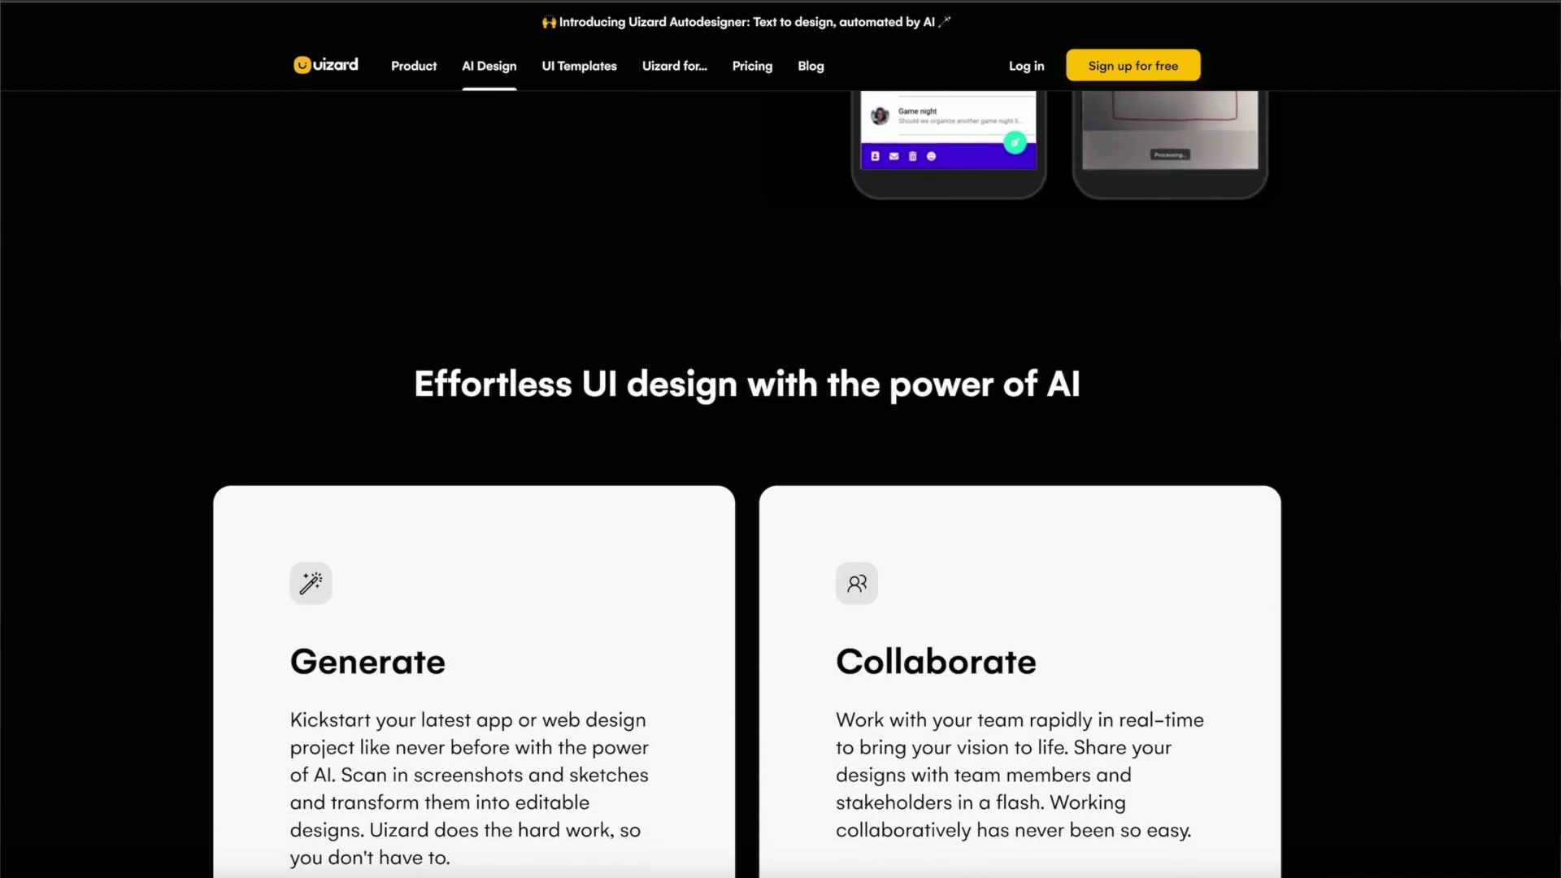
pyautogui.scroll(-6, 781, 439)
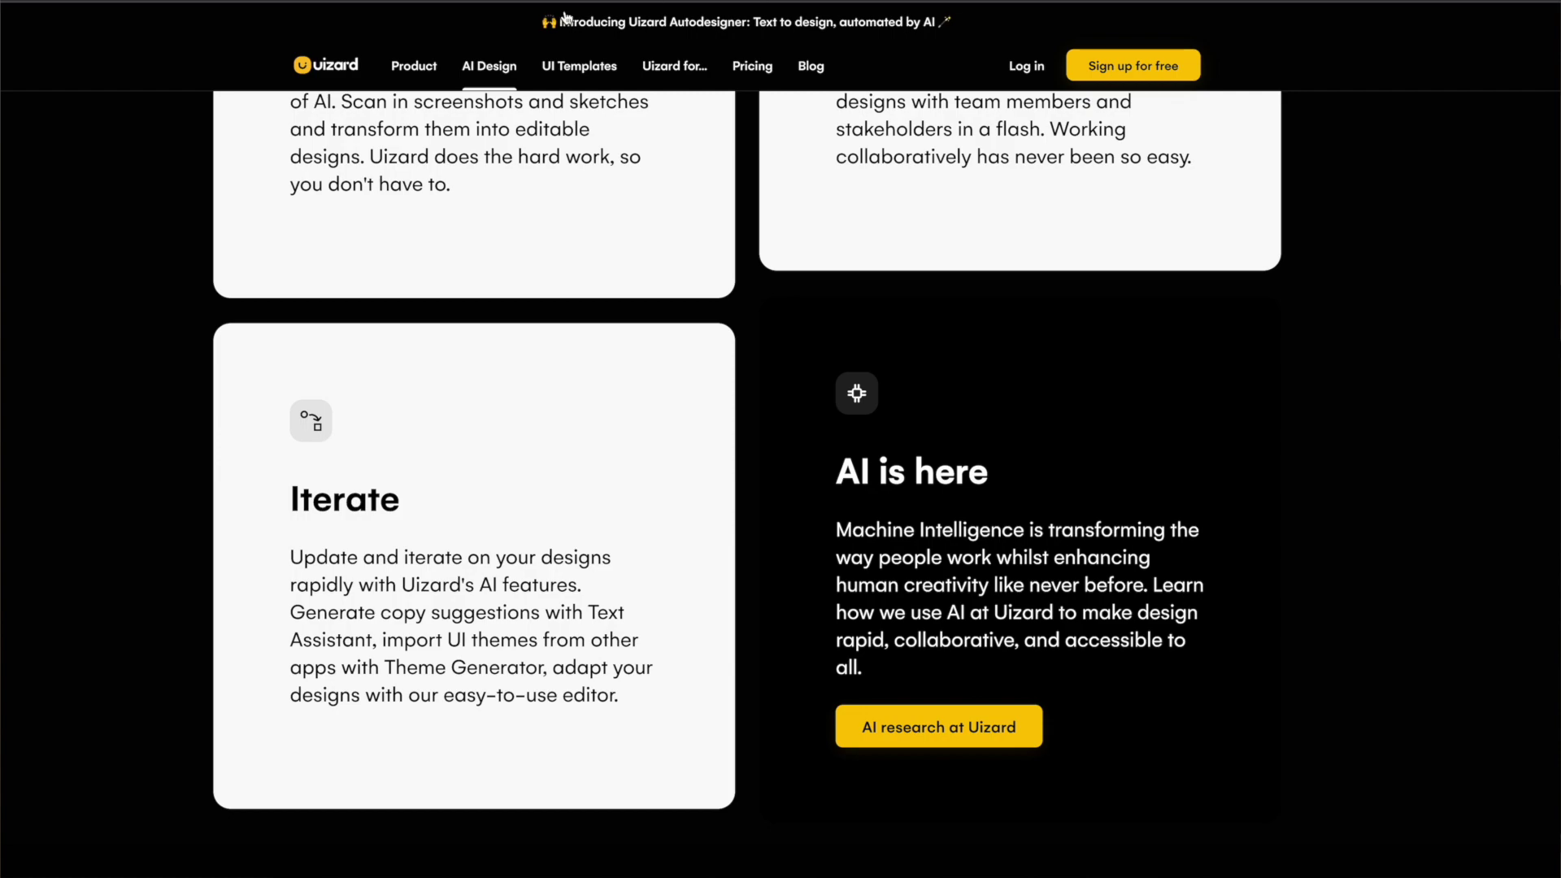
pyautogui.click(578, 65)
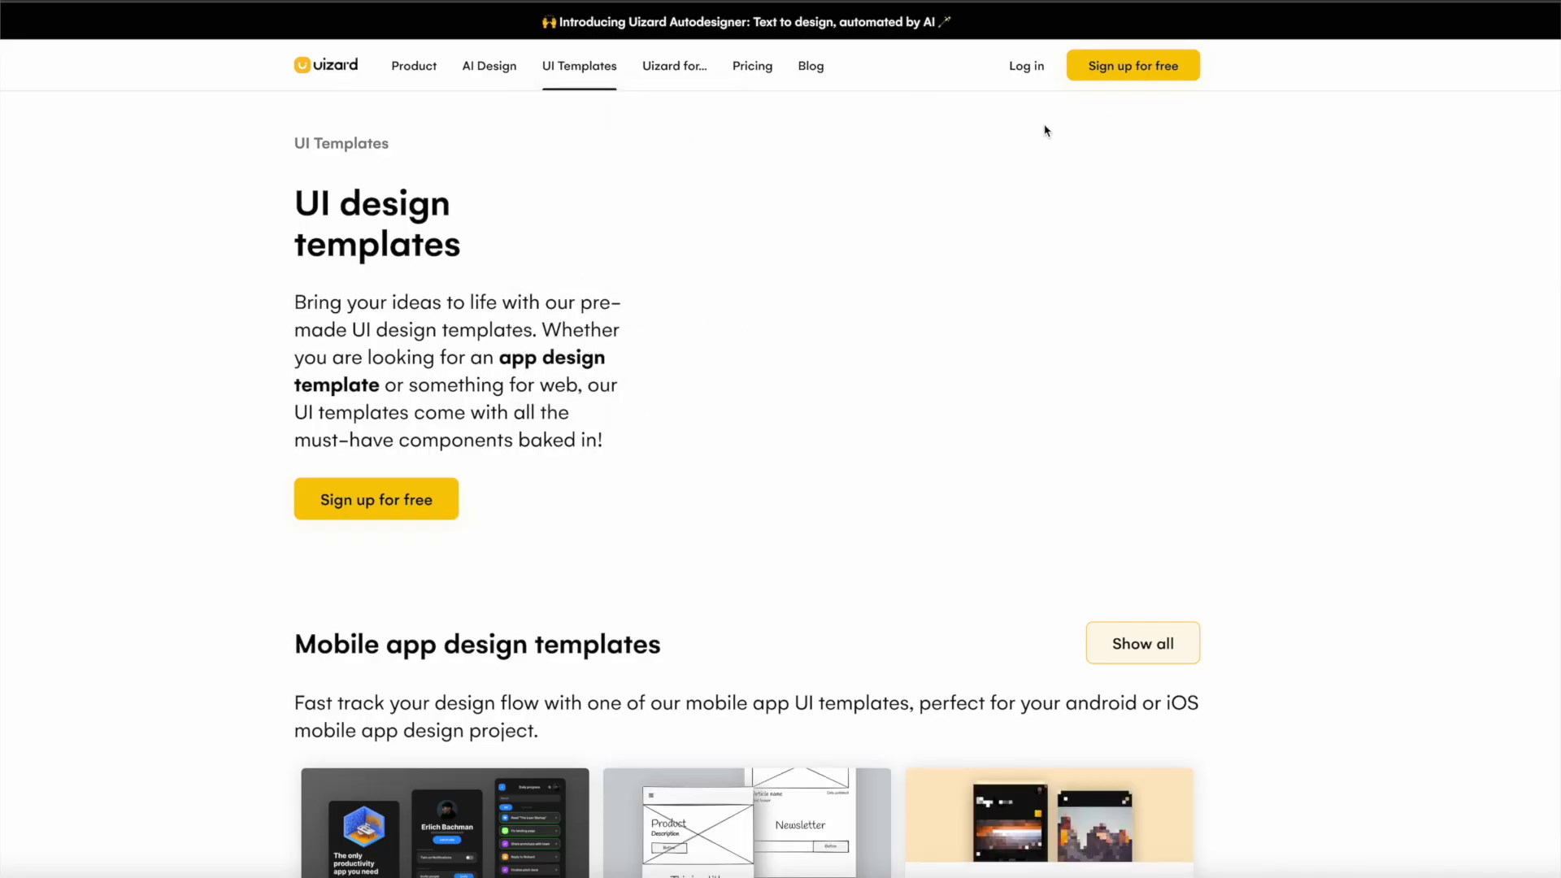
# Step: Open the mobile app templates and scroll past Dating and Fitness to Flight booking and Google Material
pyautogui.click(590, 118)
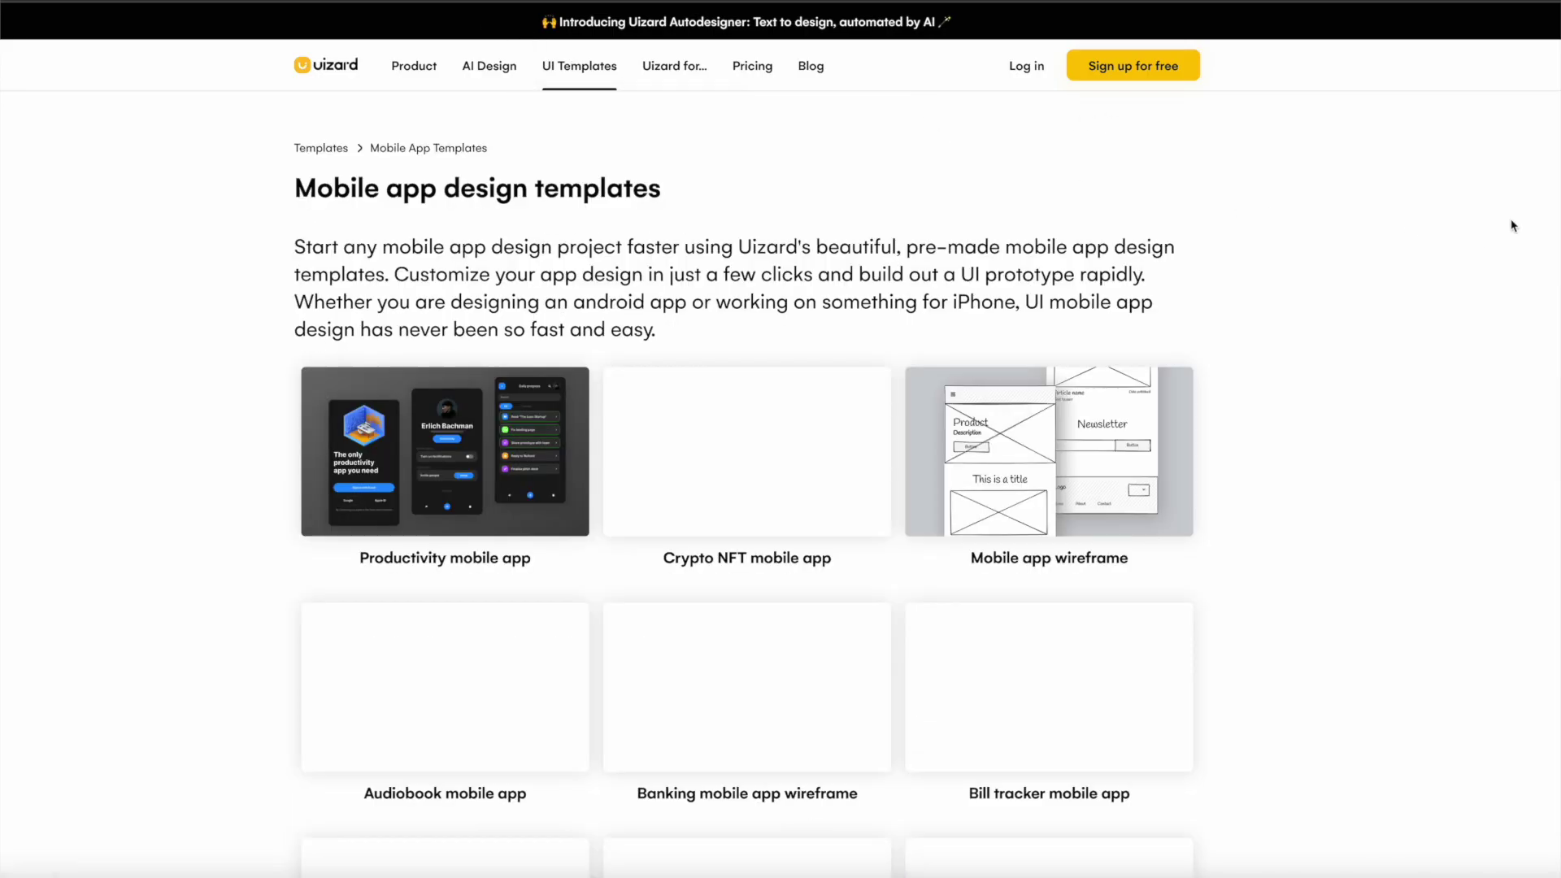
pyautogui.scroll(-12, 1513, 226)
pyautogui.scroll(12, 1513, 226)
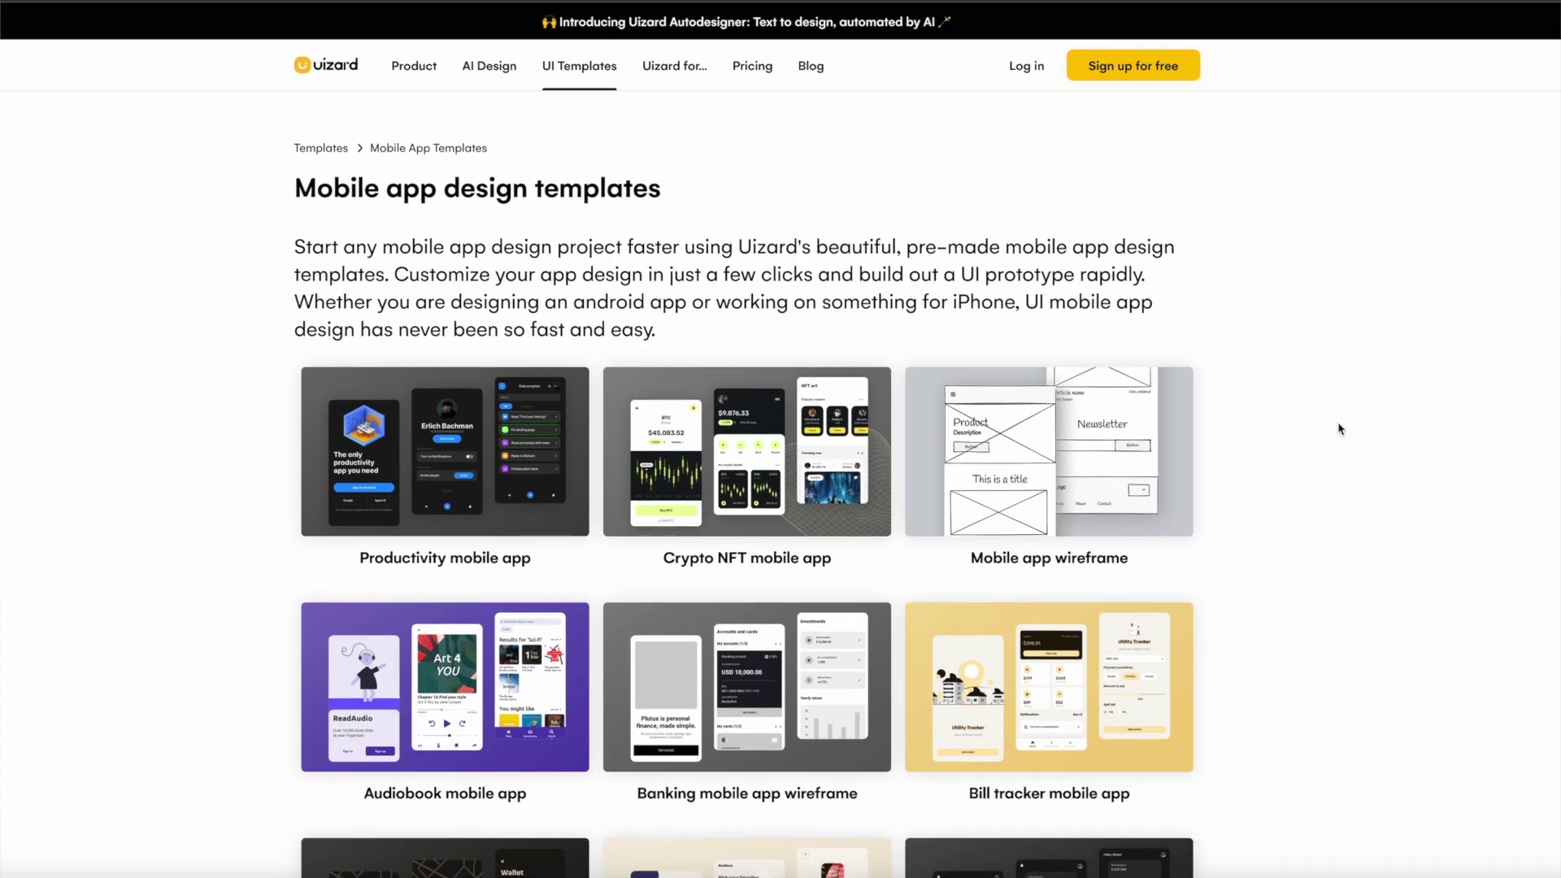
pyautogui.scroll(-4, 1341, 423)
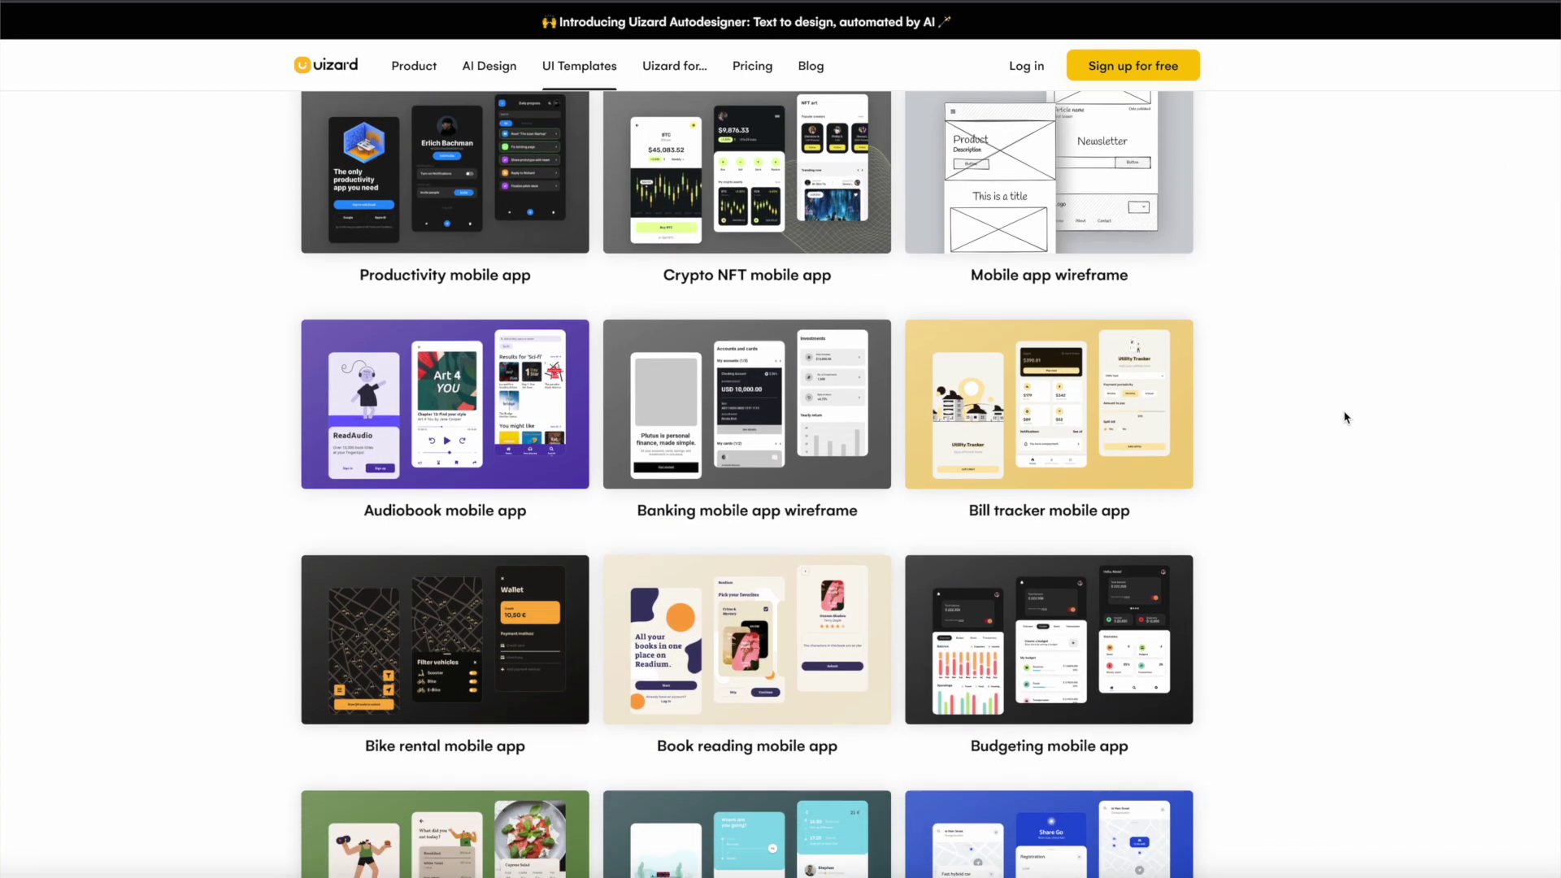
pyautogui.scroll(-5, 1346, 416)
pyautogui.scroll(-5, 1493, 402)
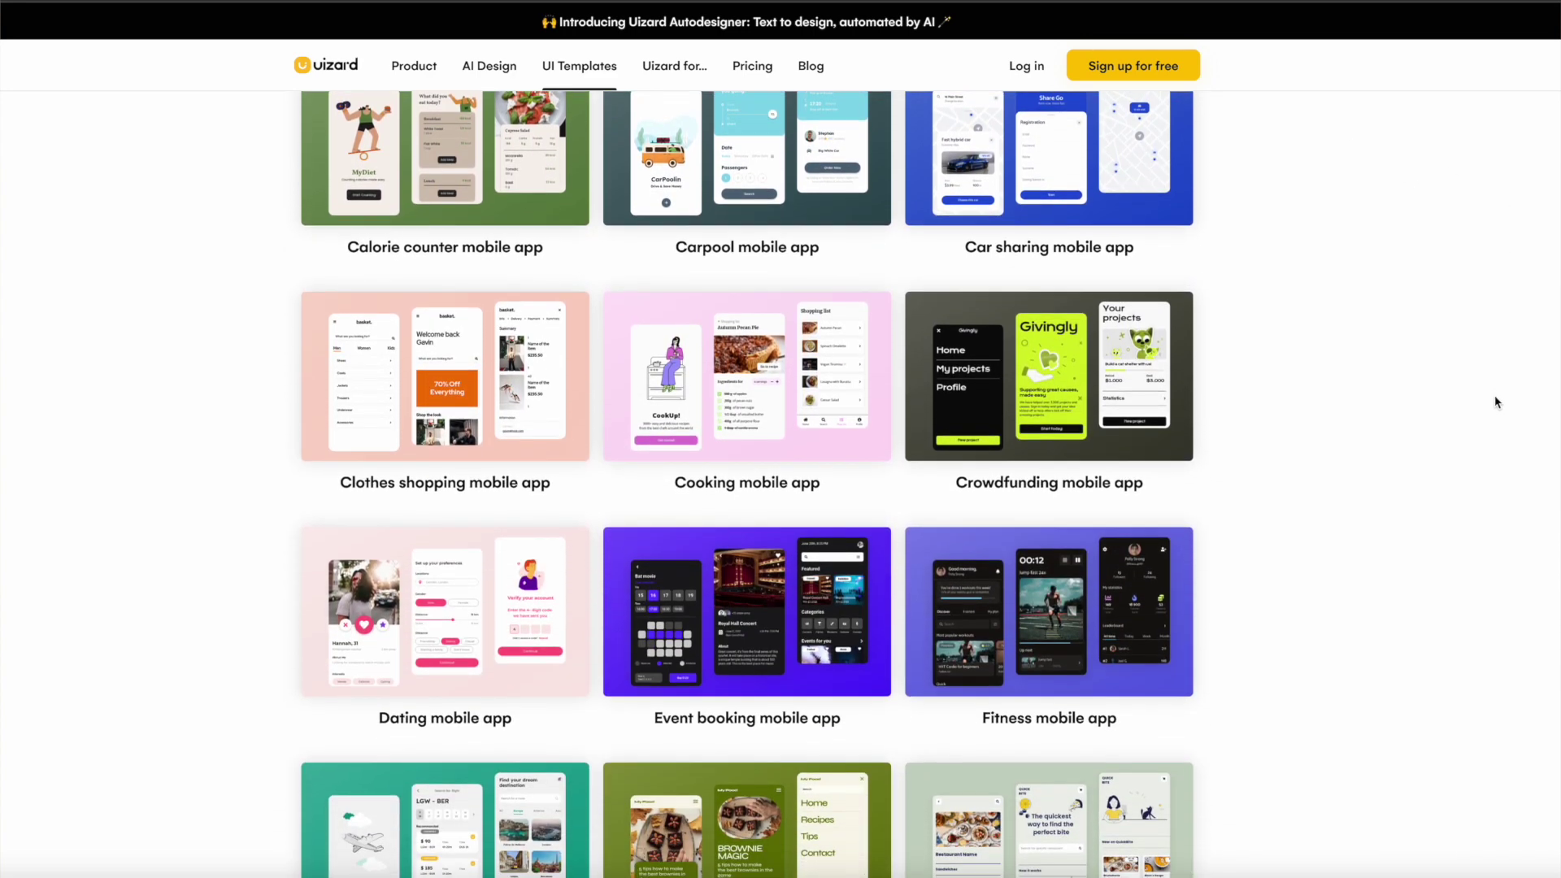
pyautogui.scroll(-6, 1496, 401)
pyautogui.scroll(-1, 1497, 401)
pyautogui.scroll(-1, 1498, 401)
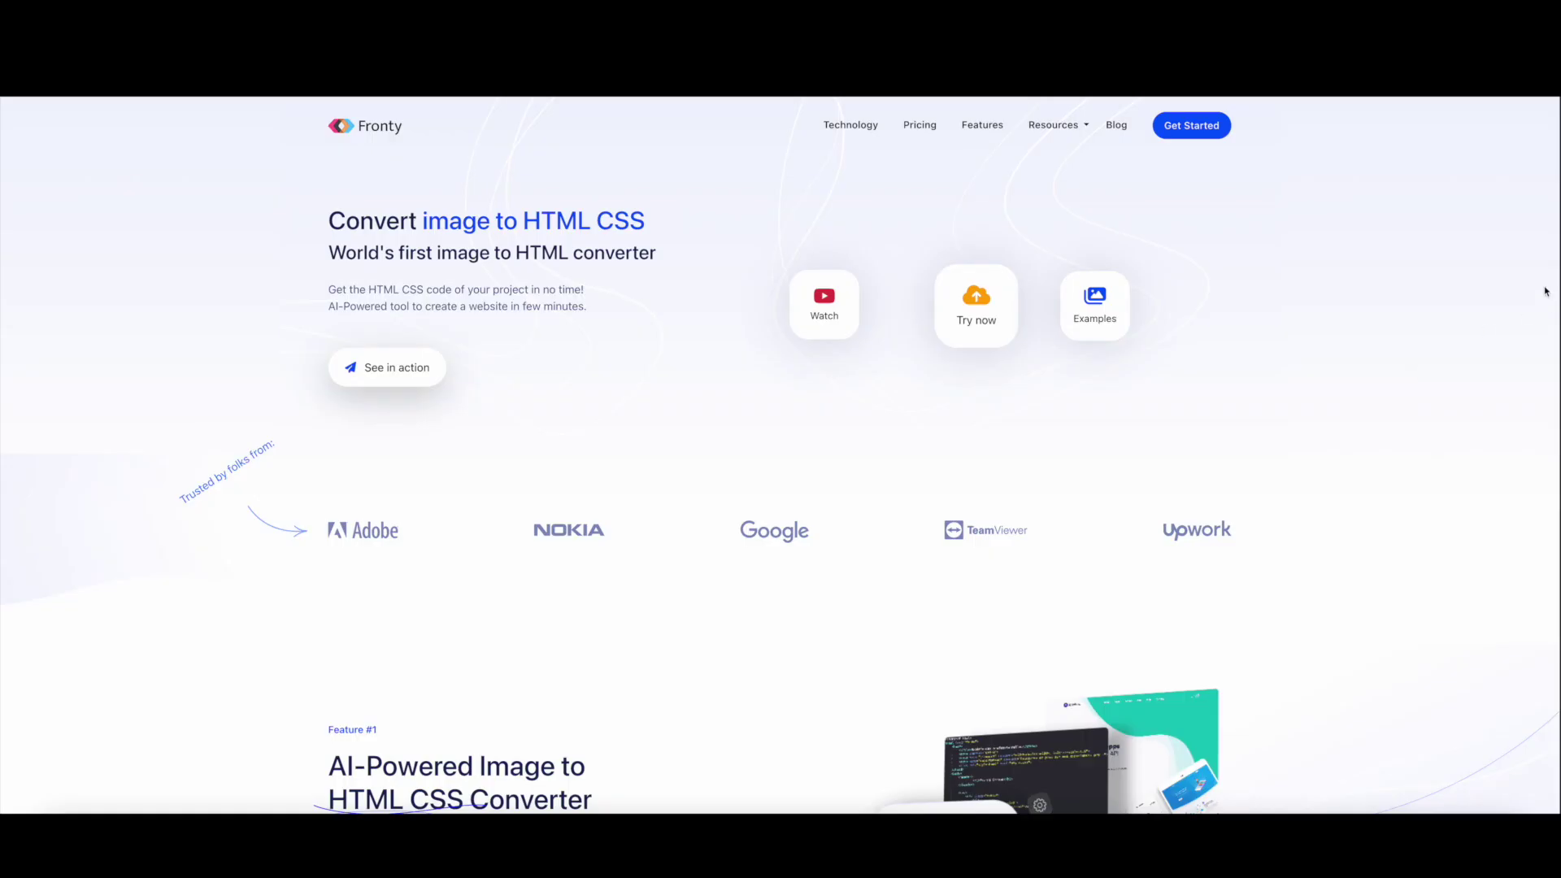
# Step: Scroll the Fronty homepage through Features #1–#3, testimonials and Helpful resources, then back up
pyautogui.scroll(-5, 1545, 291)
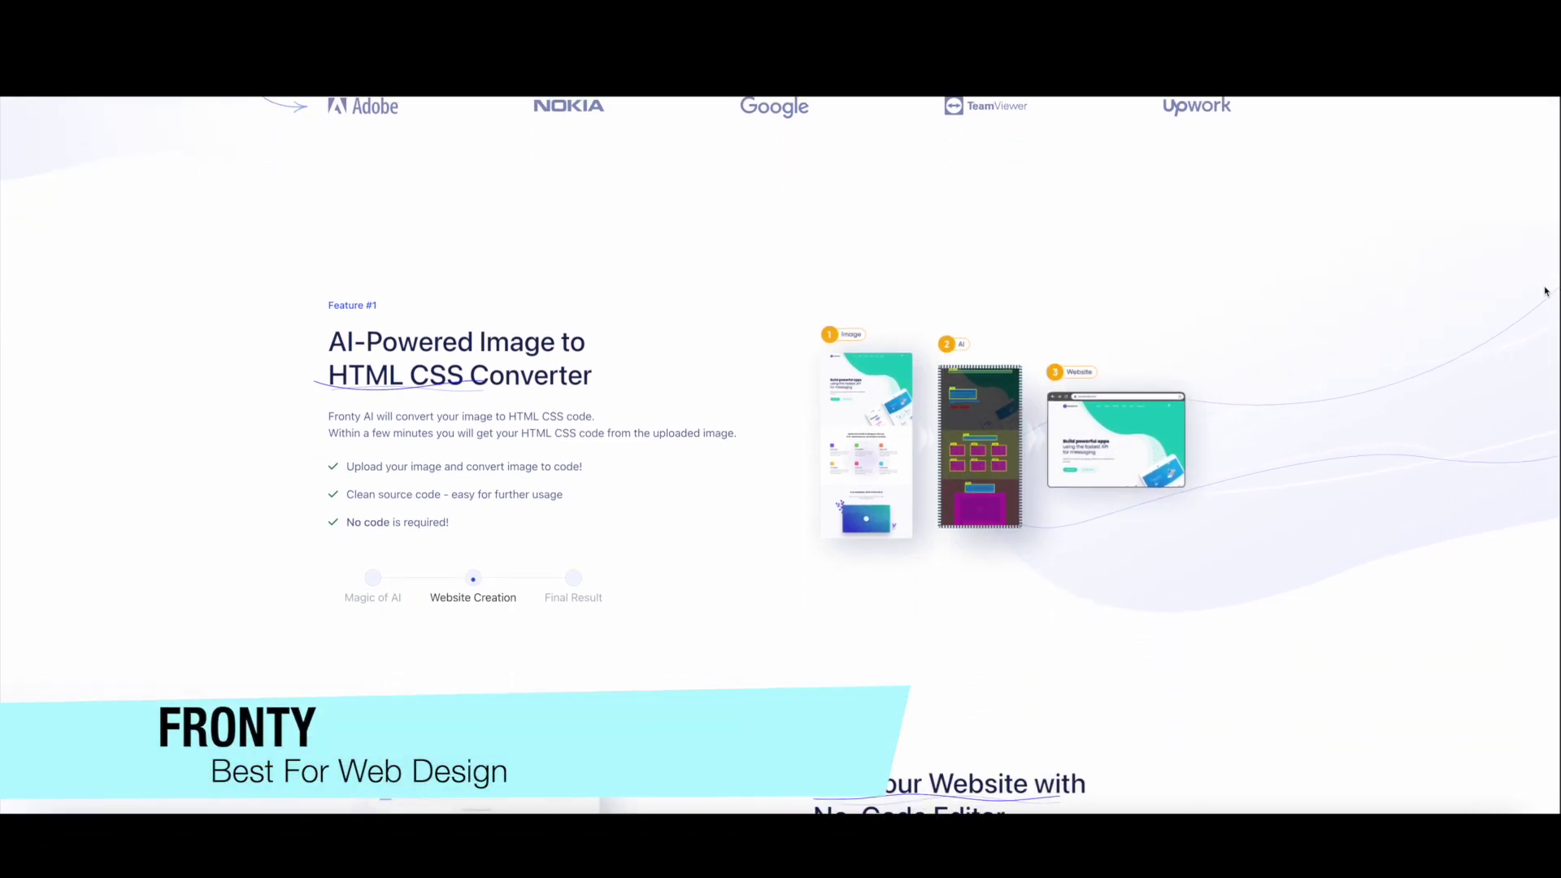
pyautogui.scroll(-5, 1545, 291)
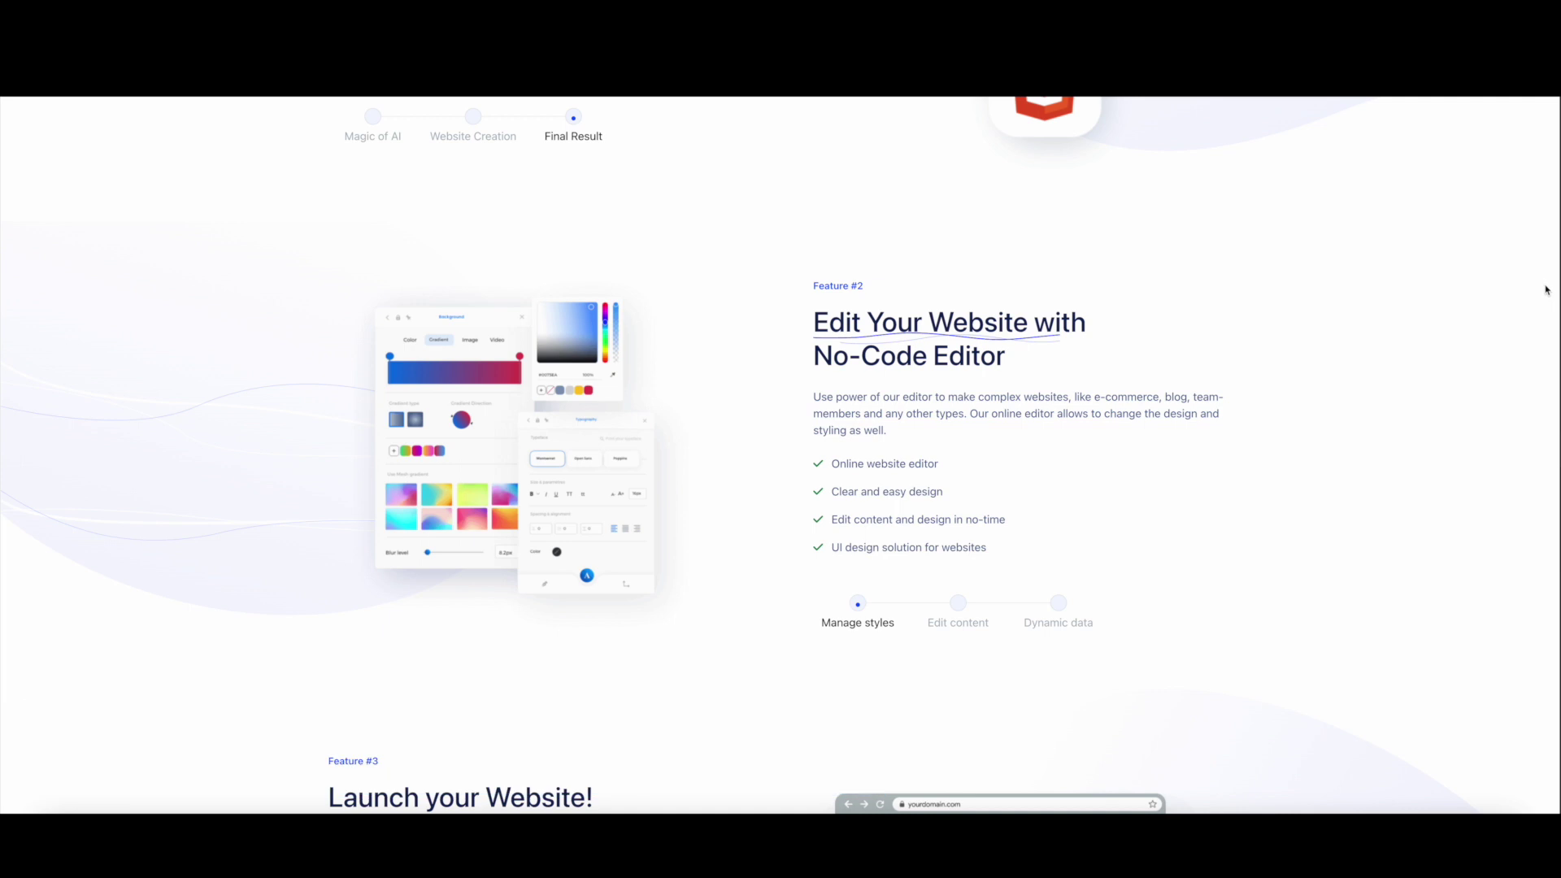
pyautogui.scroll(-5, 1545, 291)
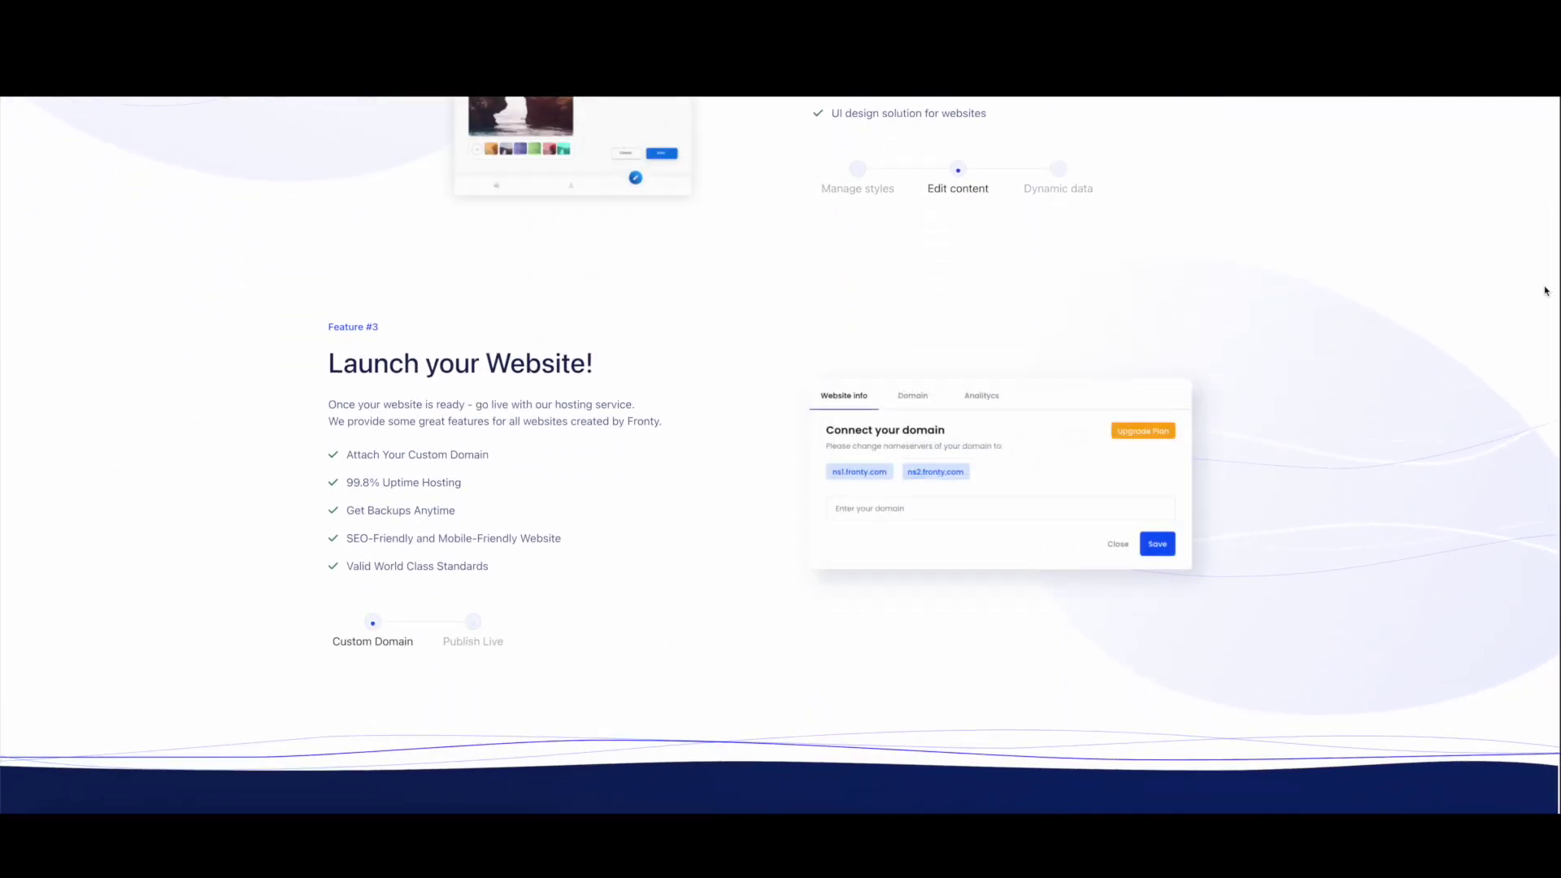
pyautogui.scroll(-6, 1545, 291)
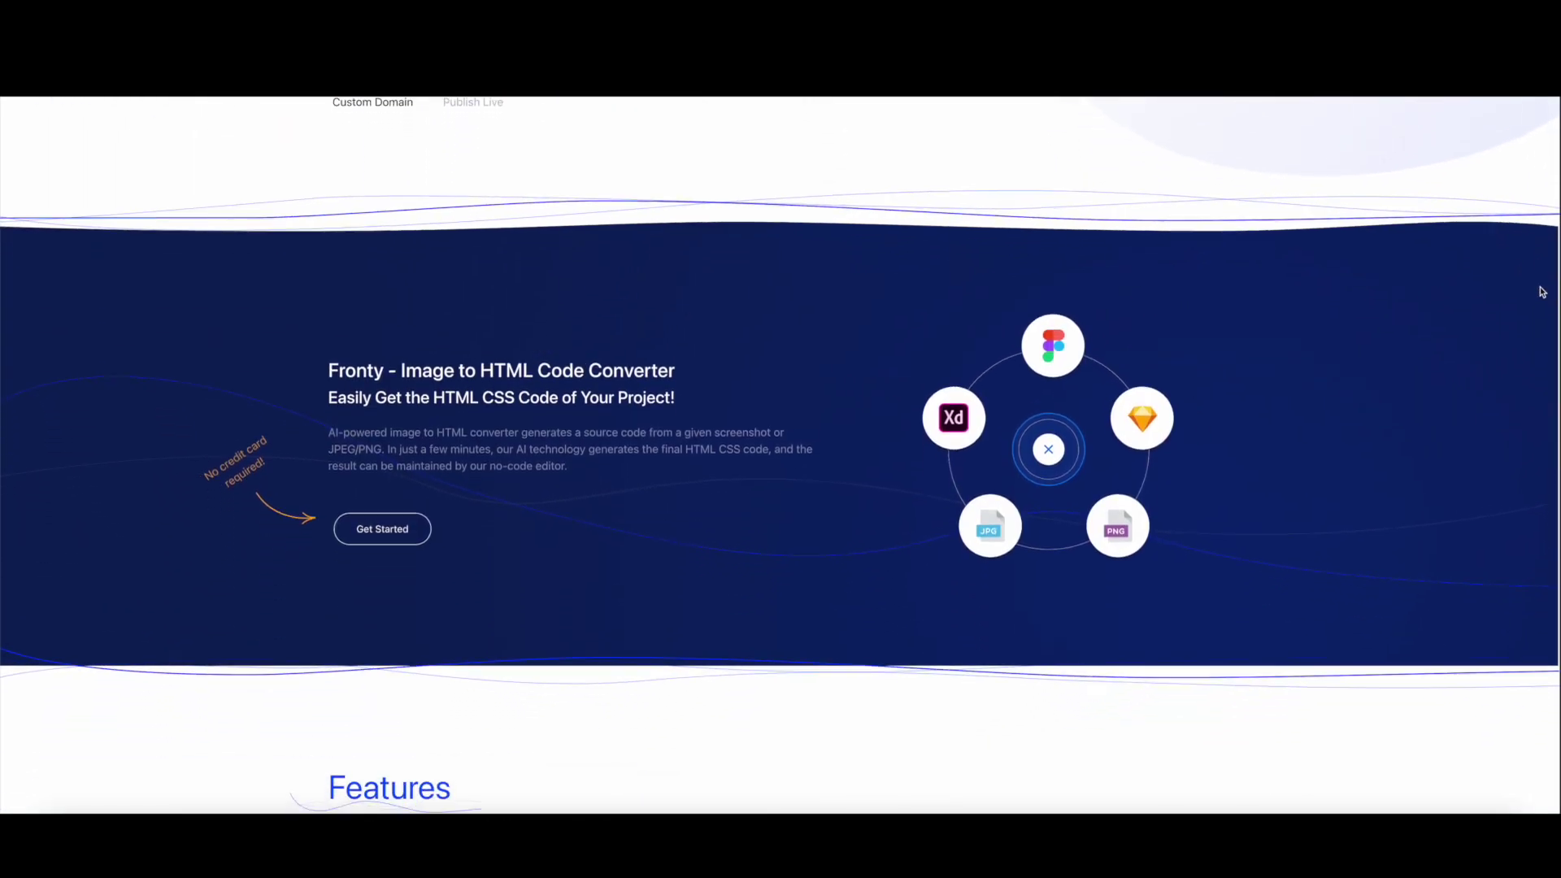
pyautogui.scroll(-7, 1540, 291)
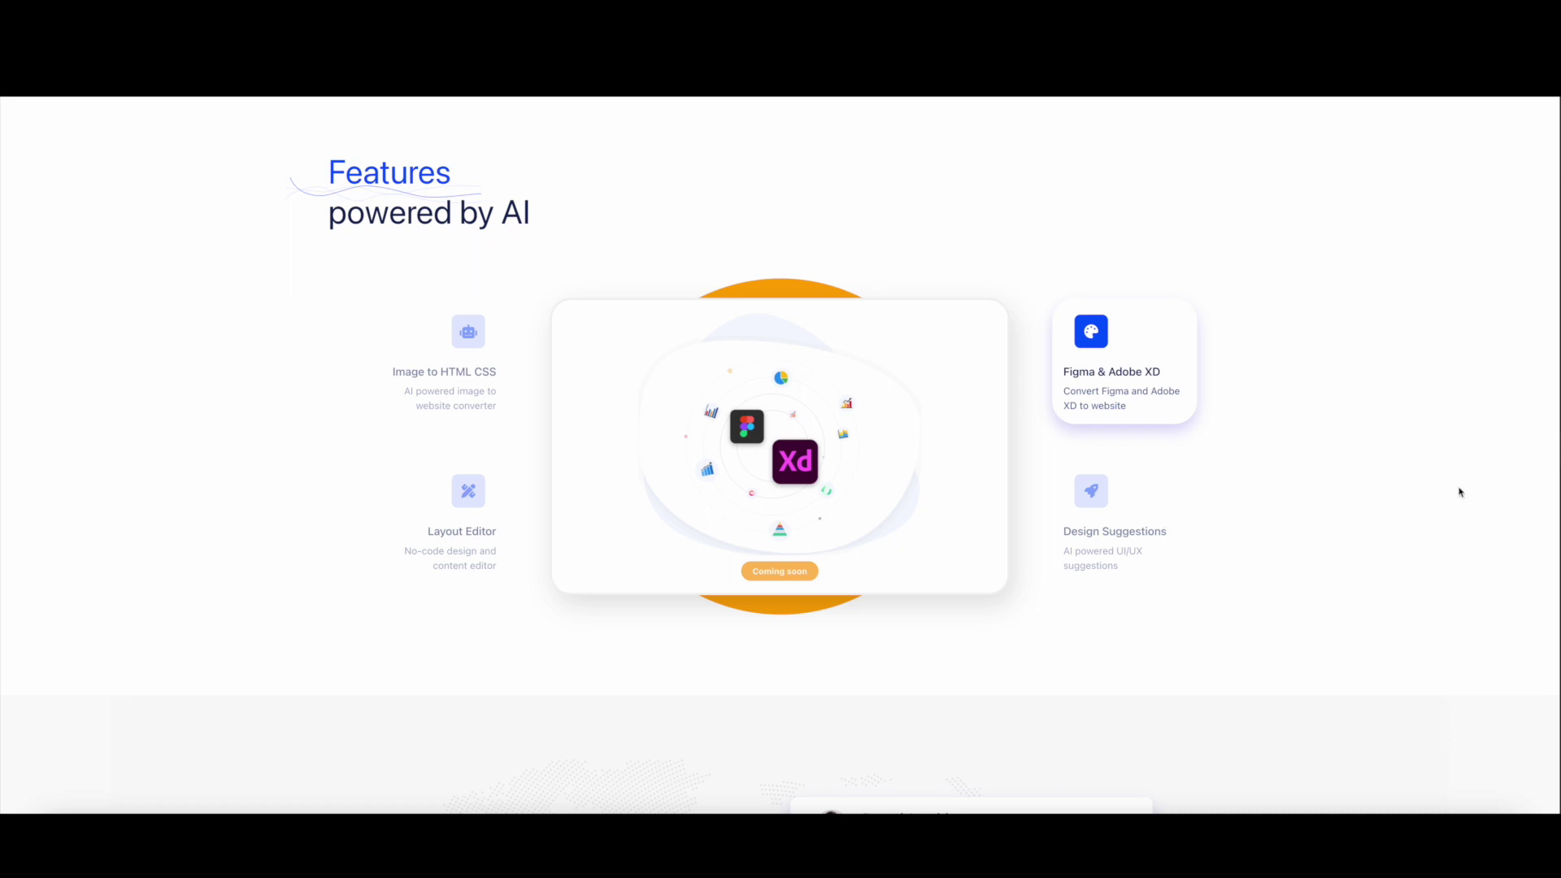
pyautogui.scroll(-6, 1500, 469)
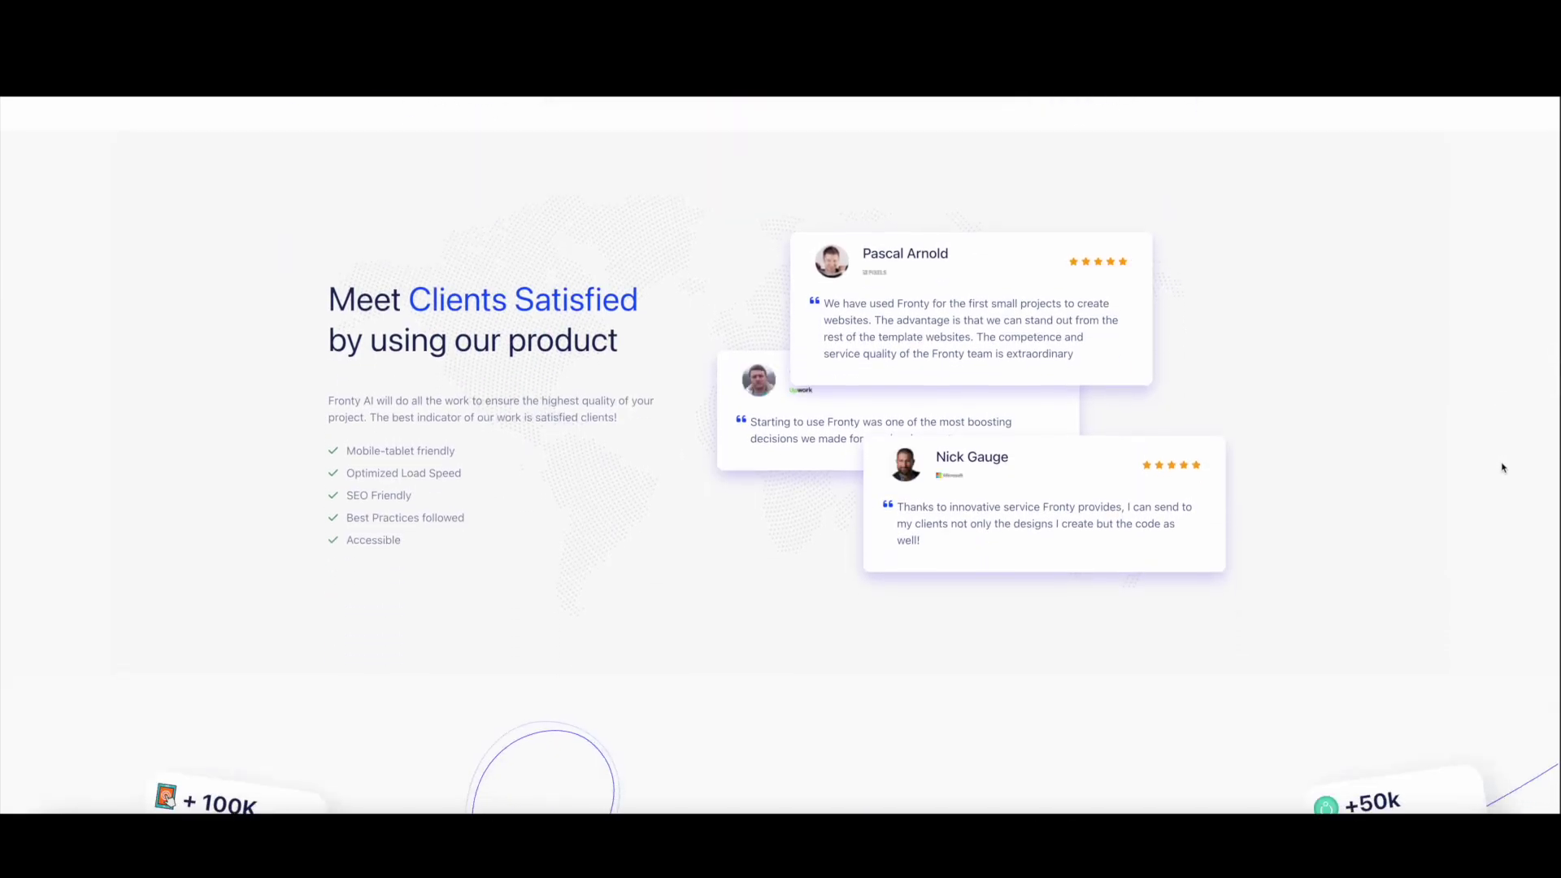
pyautogui.scroll(-5, 1502, 467)
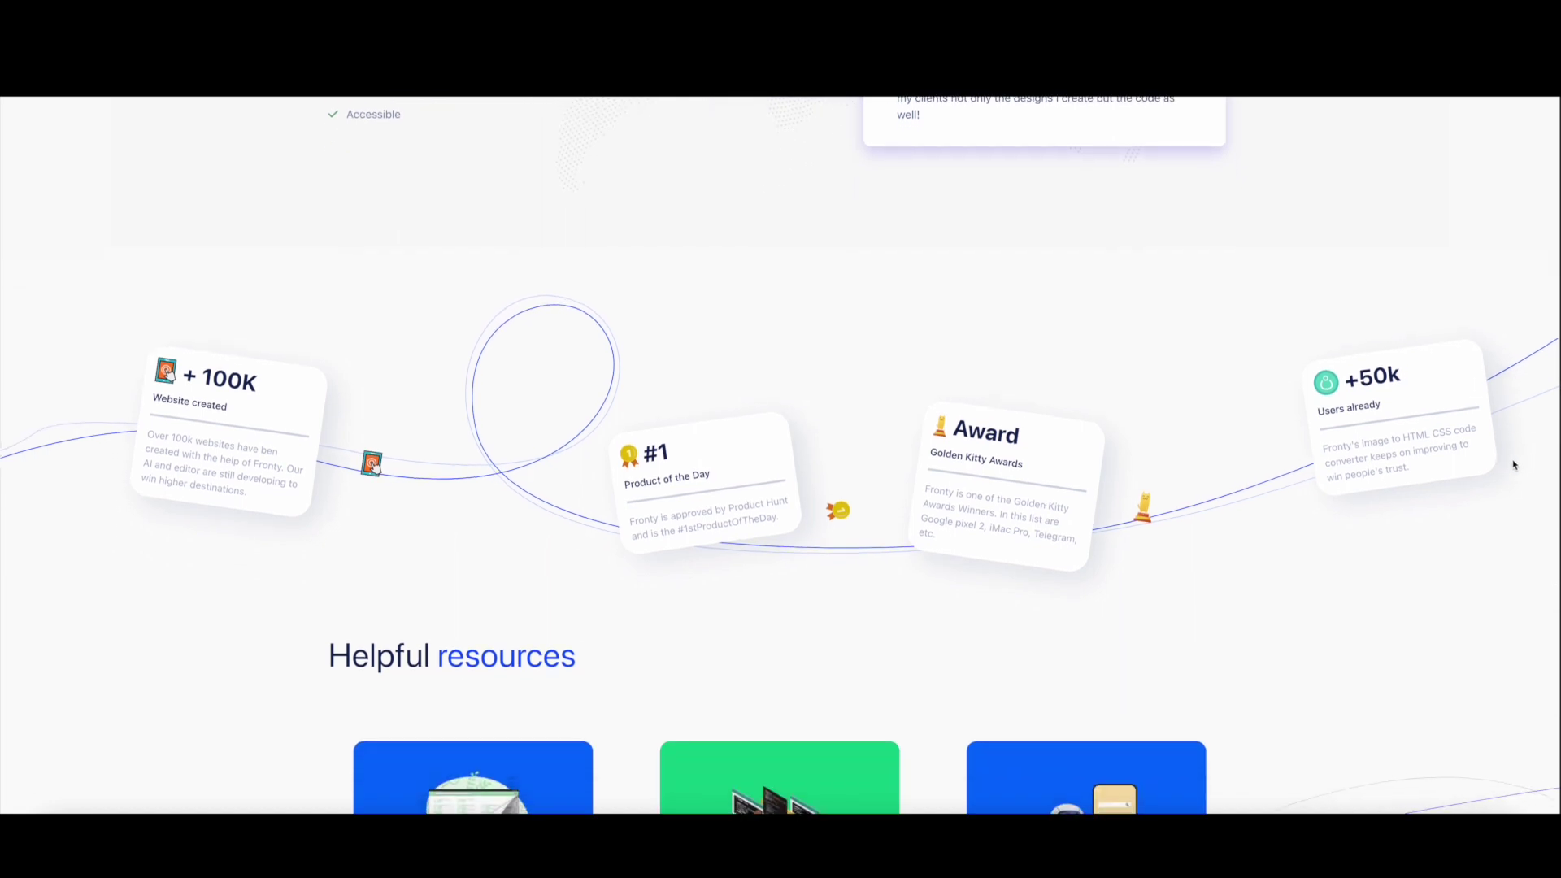
pyautogui.scroll(-5, 1514, 465)
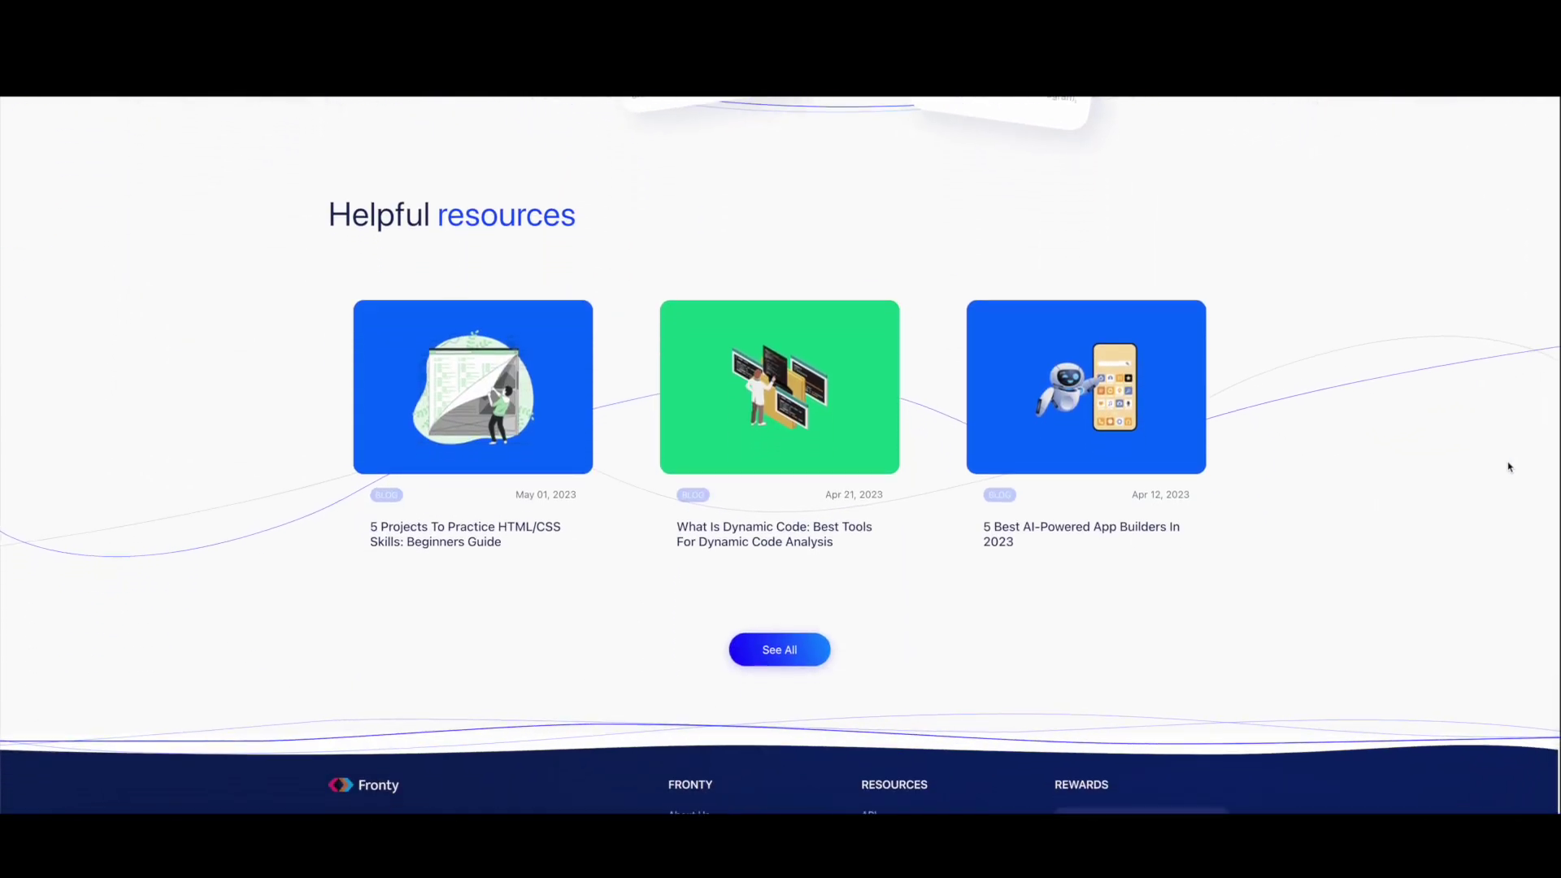
pyautogui.scroll(15, 1507, 463)
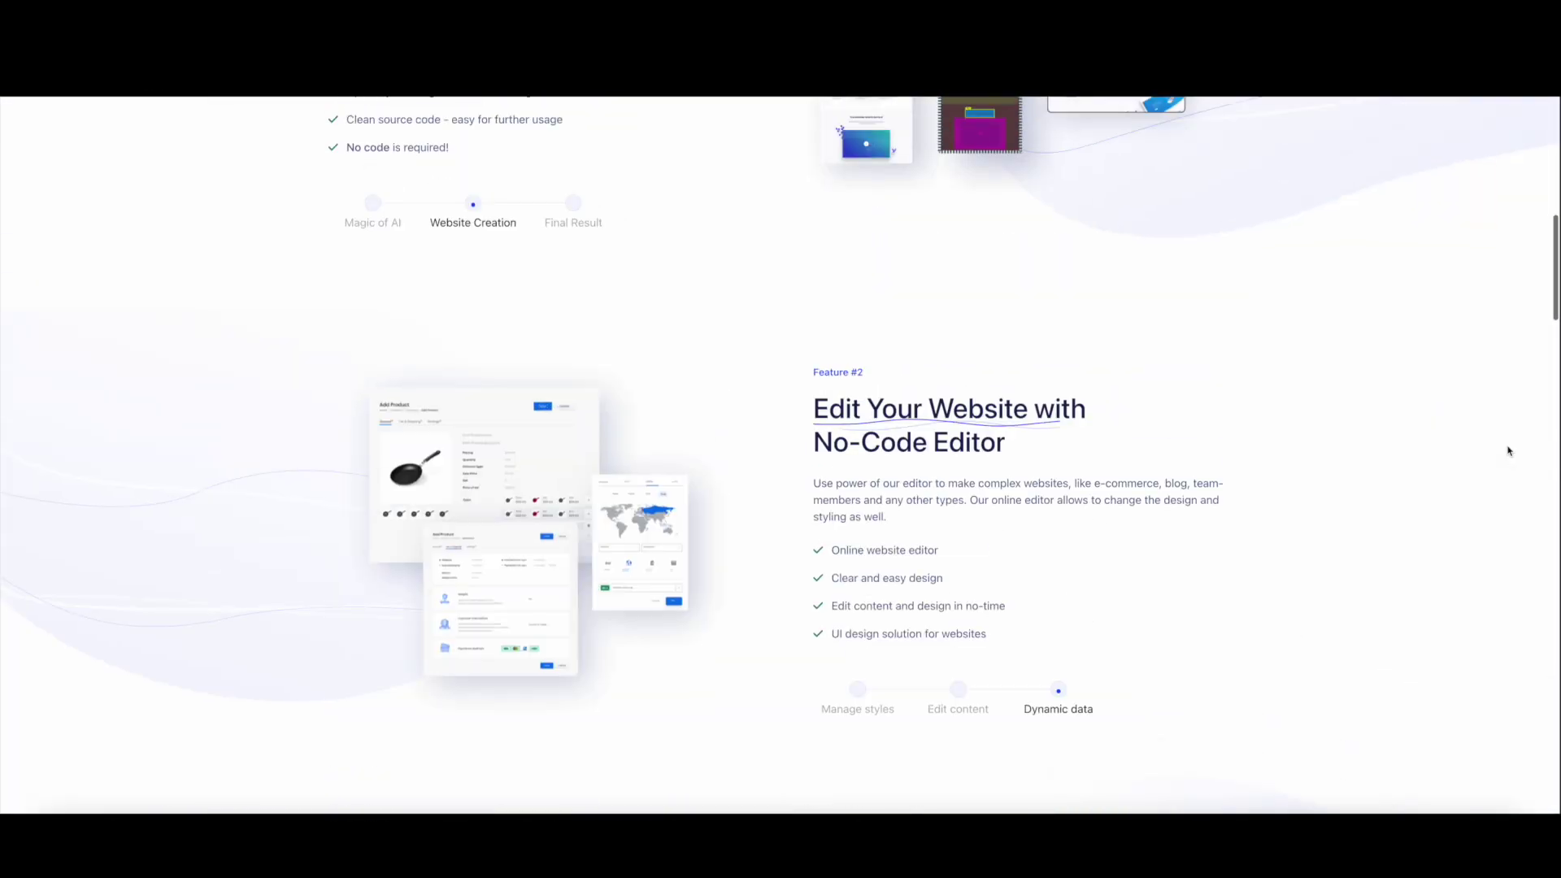
pyautogui.scroll(2, 1508, 451)
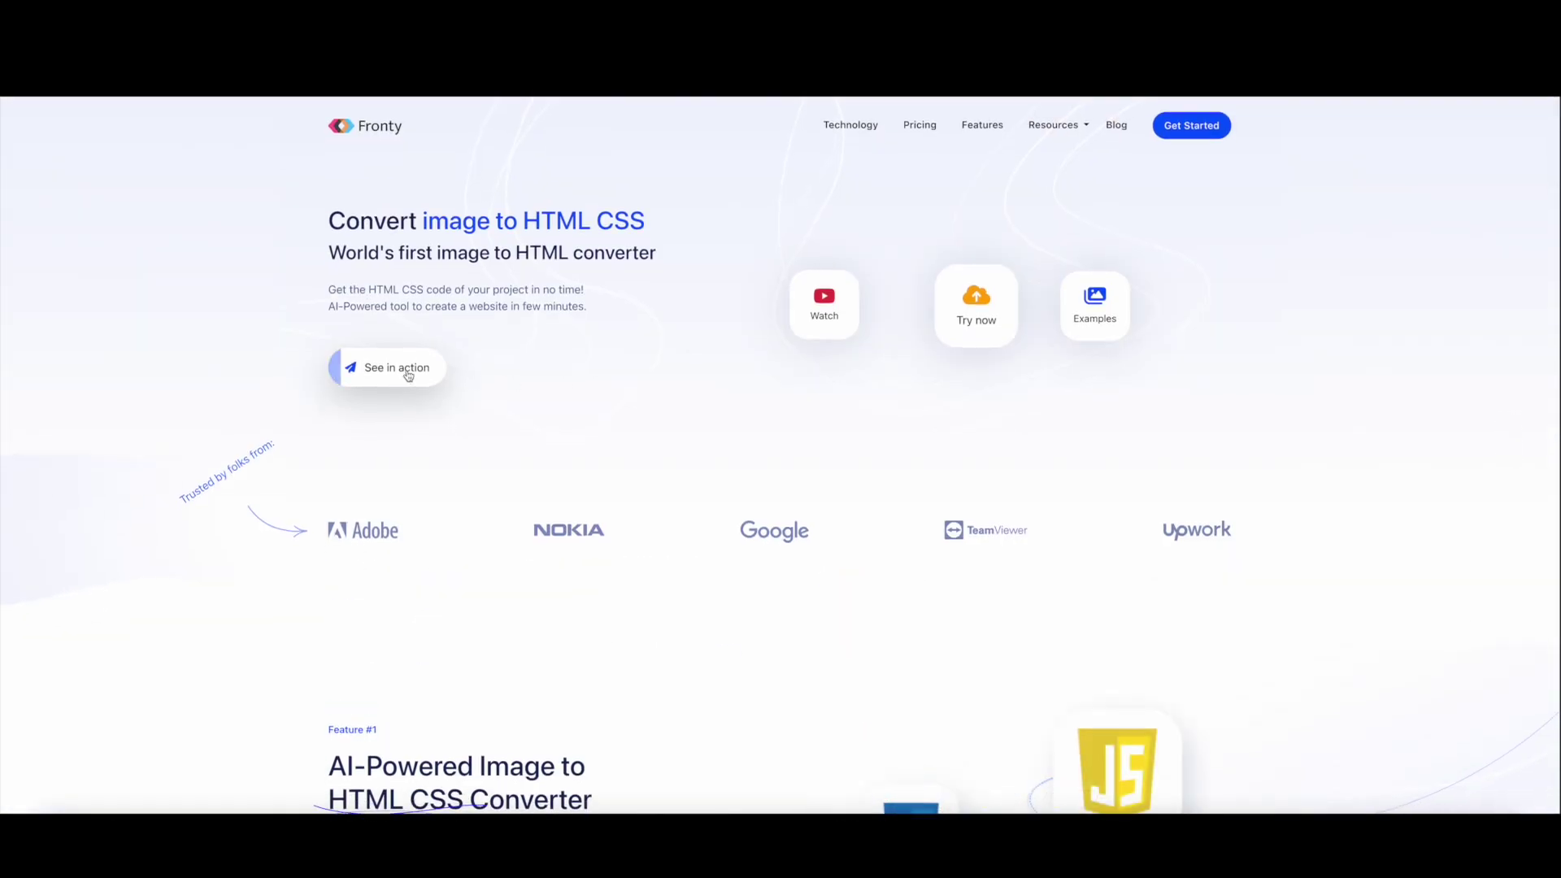
# Step: Open Fronty's examples and view the Houser sample's source screenshot at full size
pyautogui.click(406, 372)
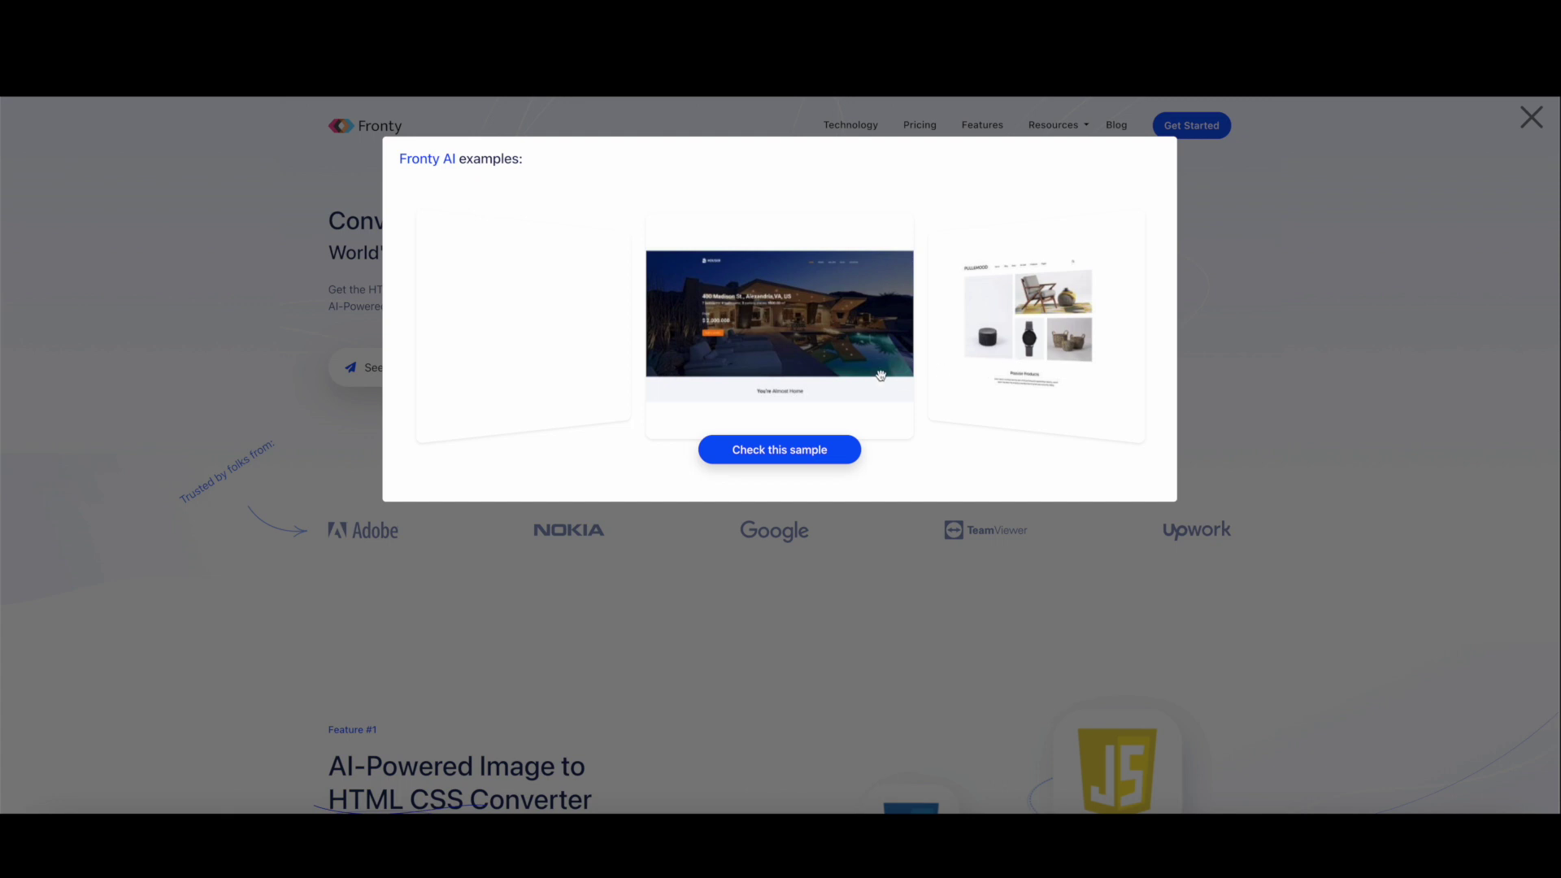
pyautogui.click(787, 452)
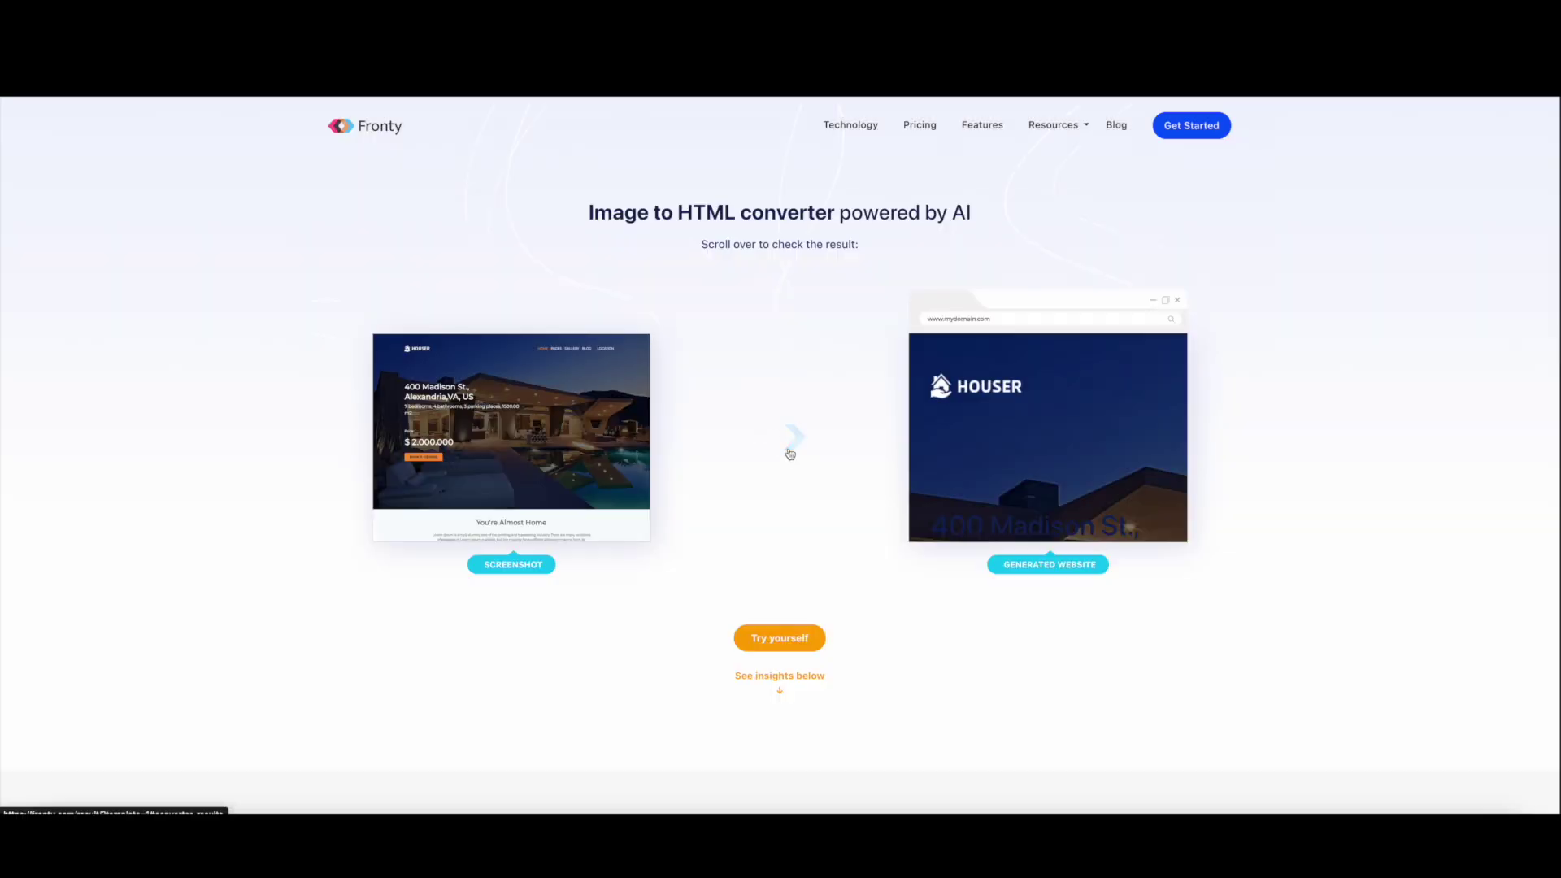
pyautogui.click(501, 571)
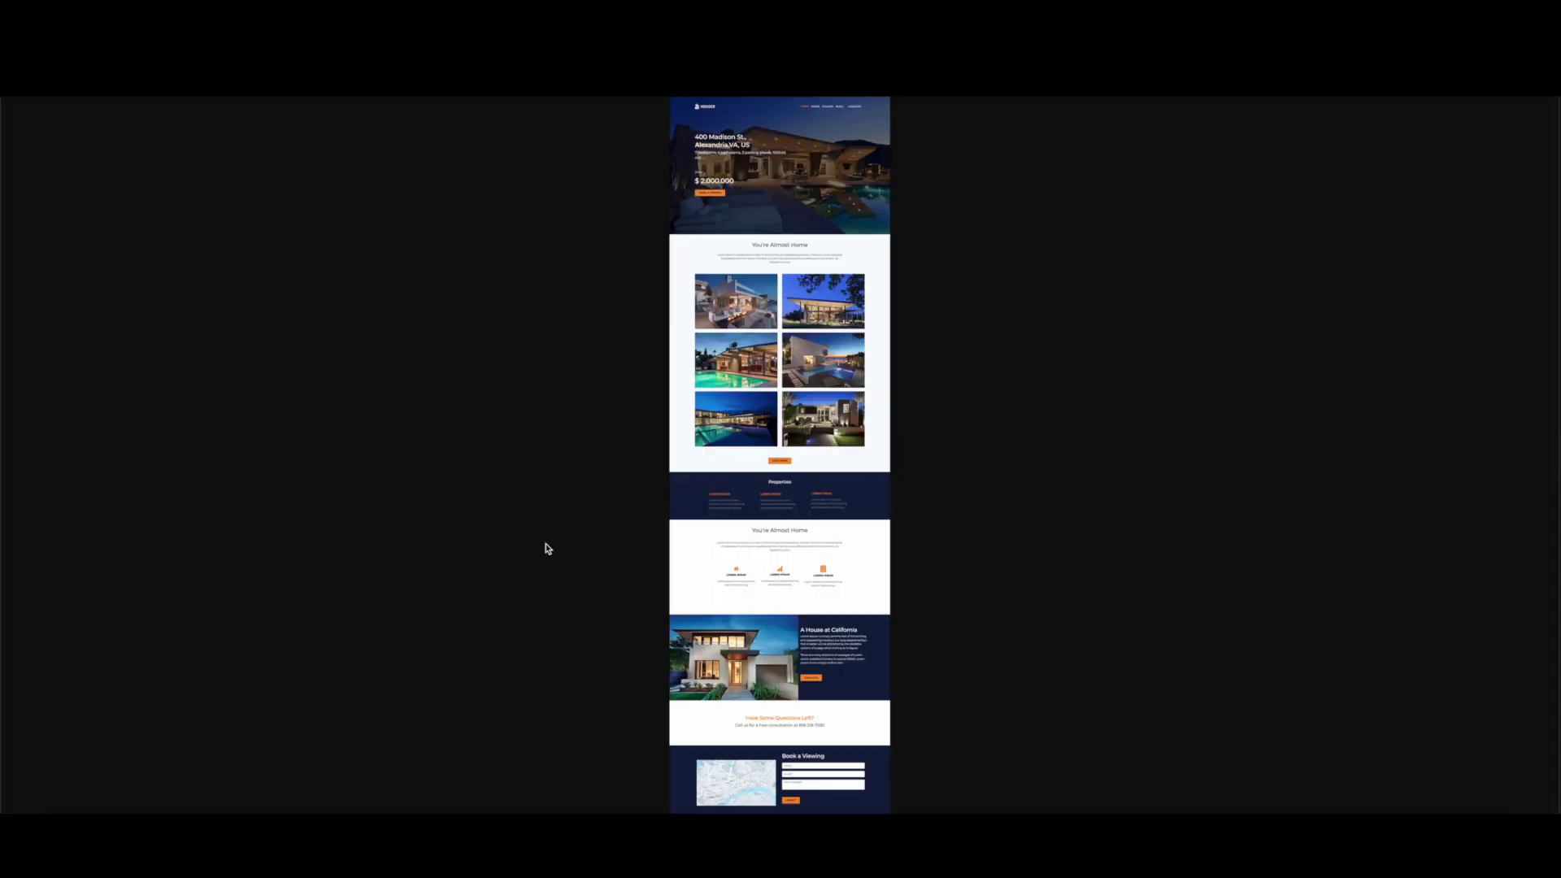
pyautogui.click(761, 428)
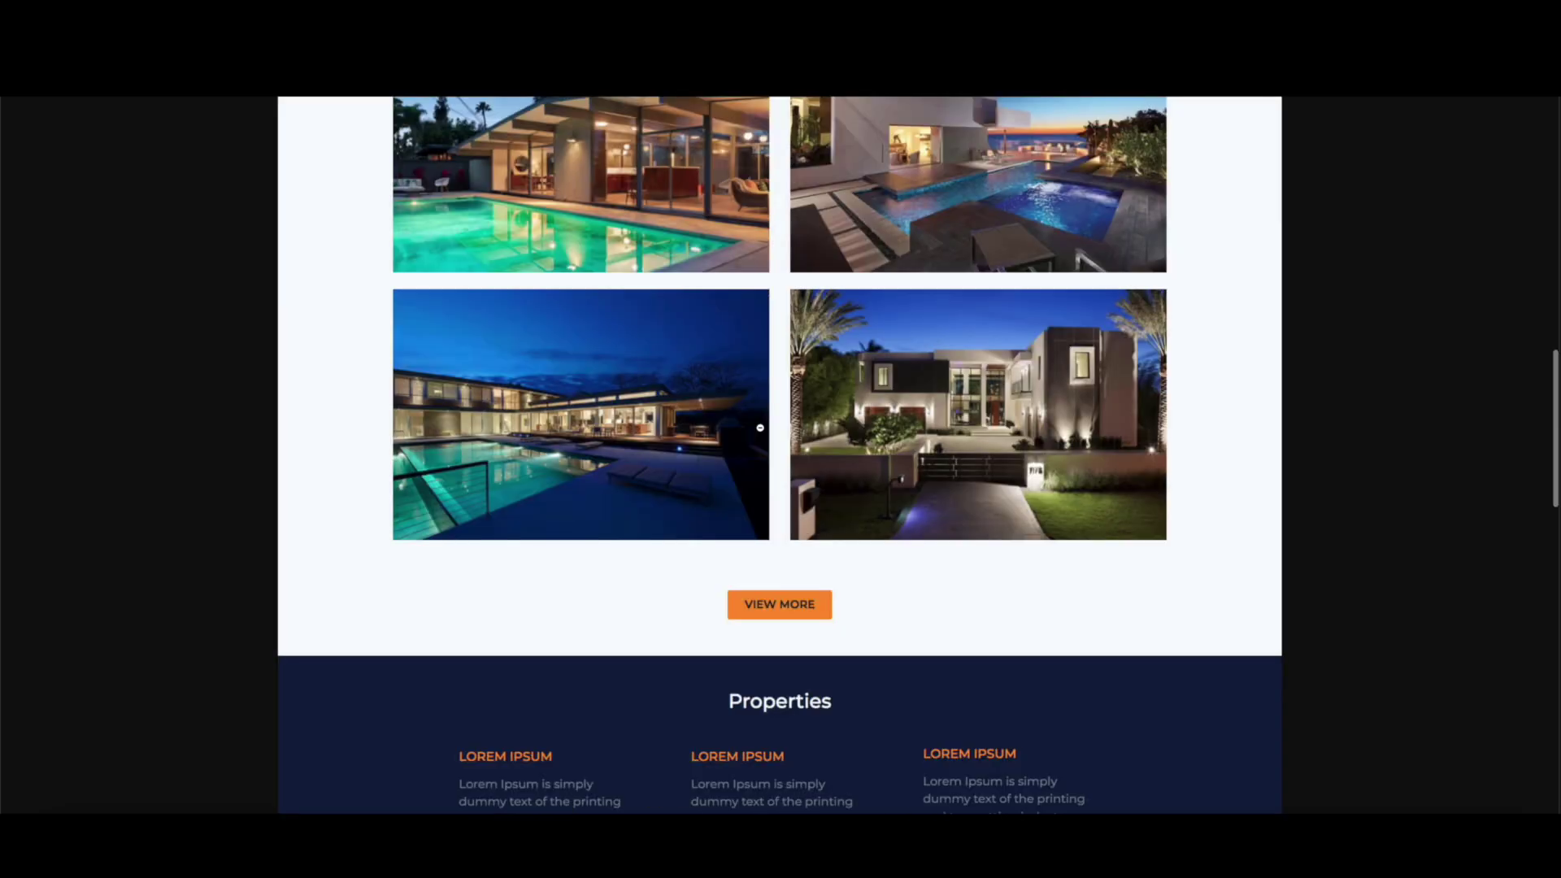
pyautogui.scroll(9, 756, 499)
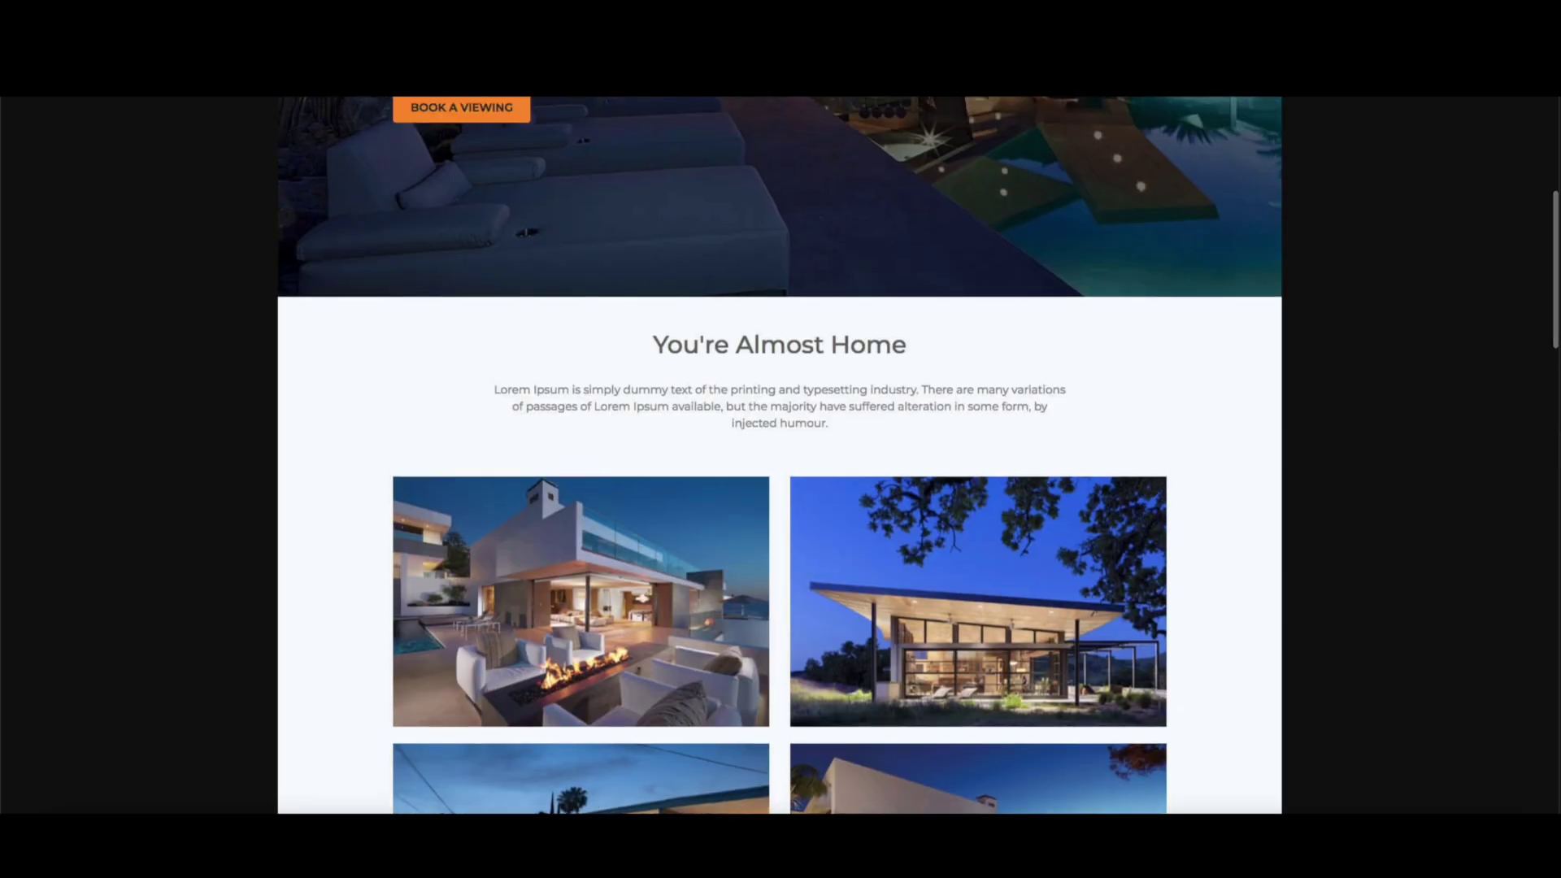
pyautogui.press('Escape')
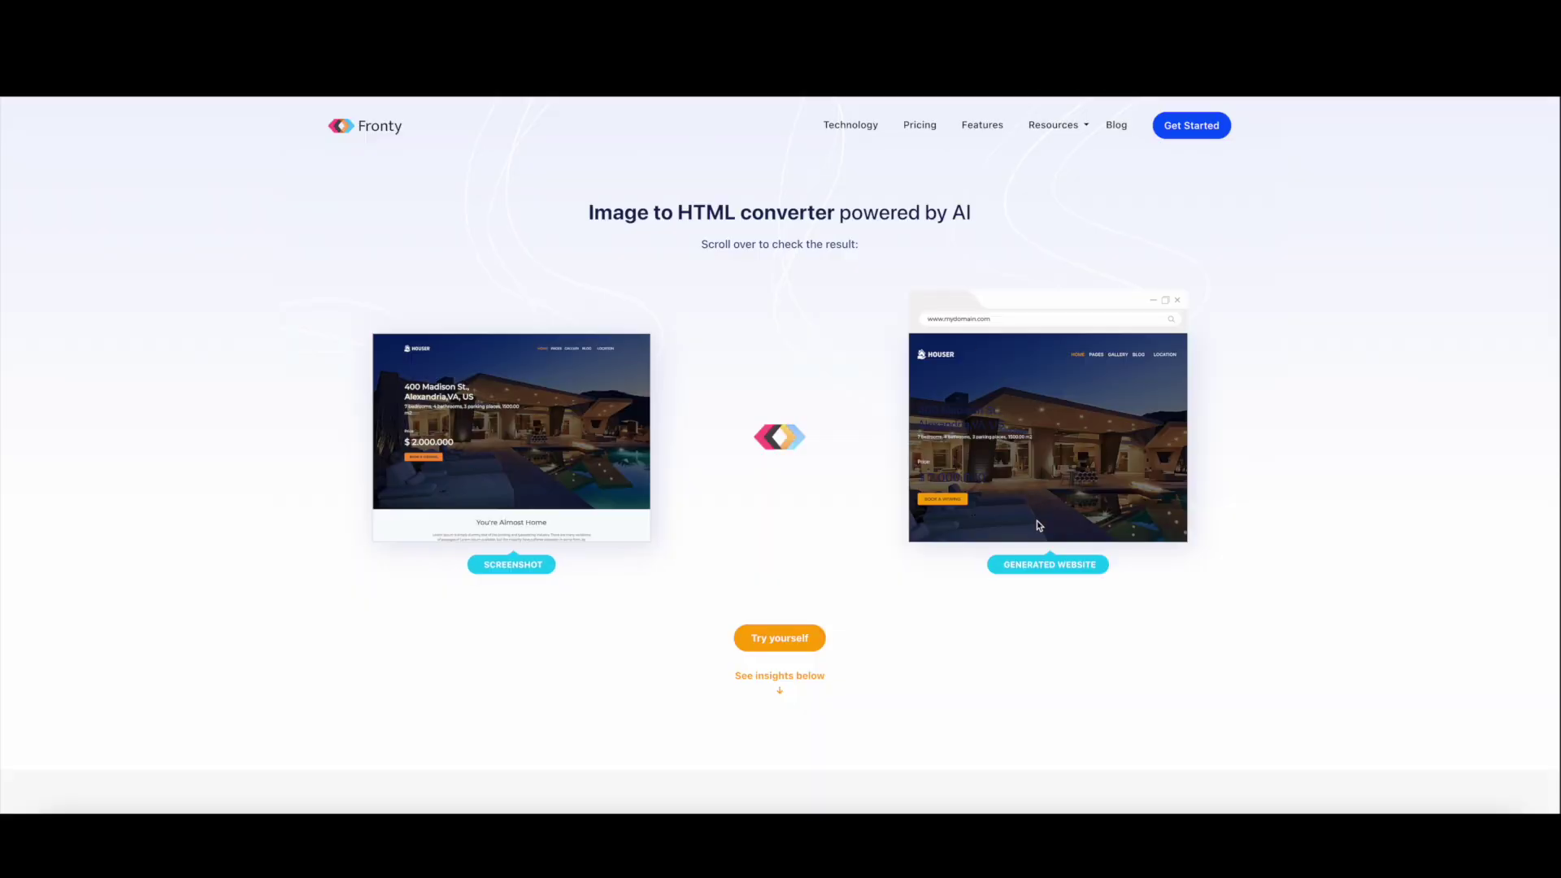
# Step: Browse the generated Houser website and try its VIEW MORE link
pyautogui.click(1034, 571)
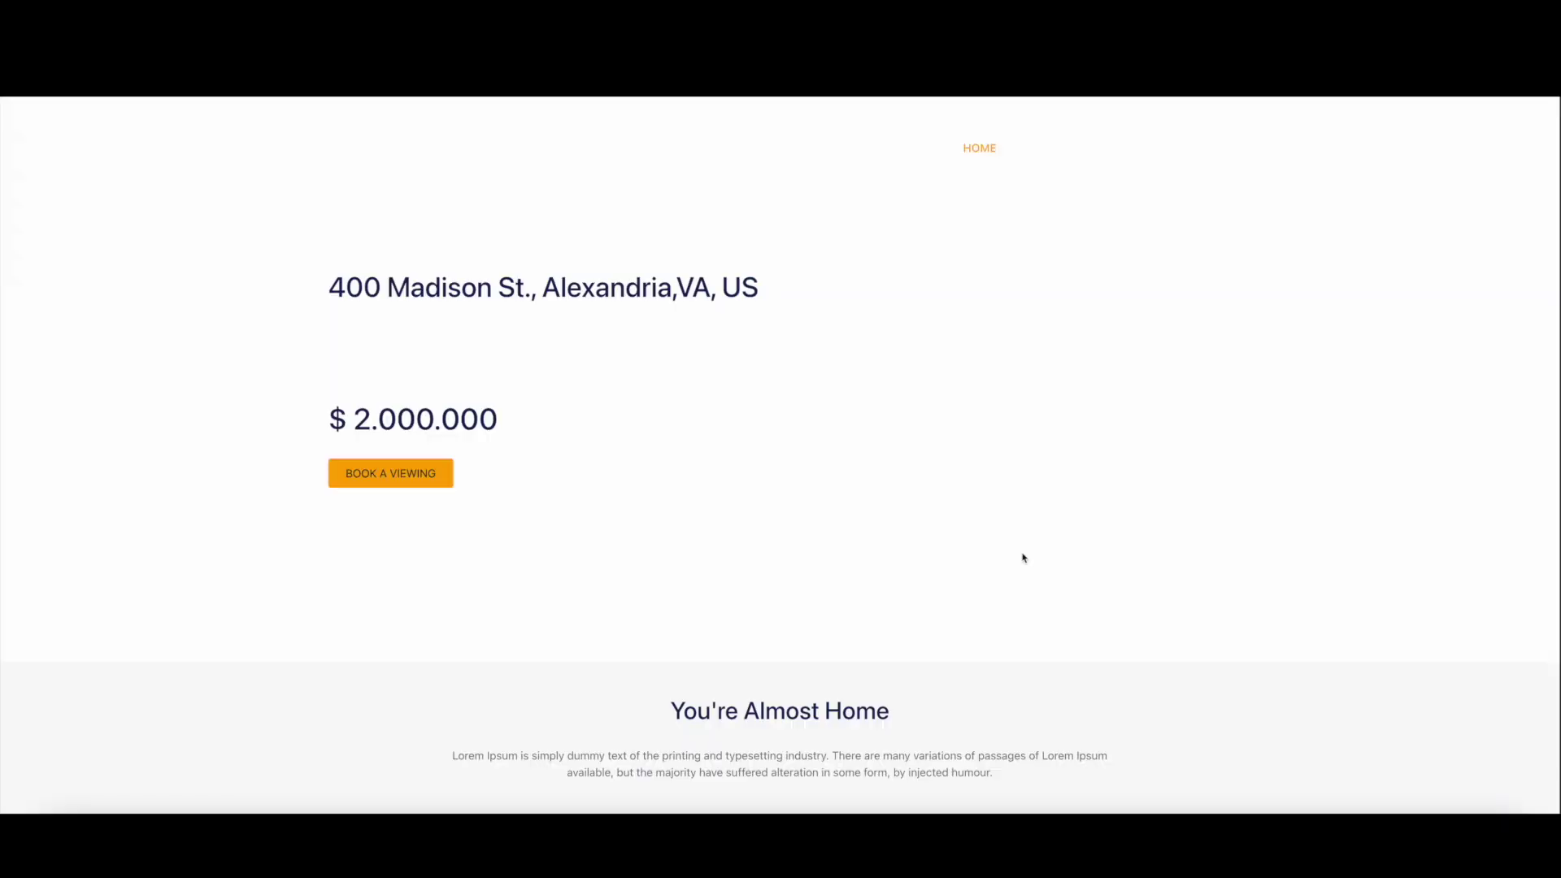
pyautogui.scroll(-5, 687, 538)
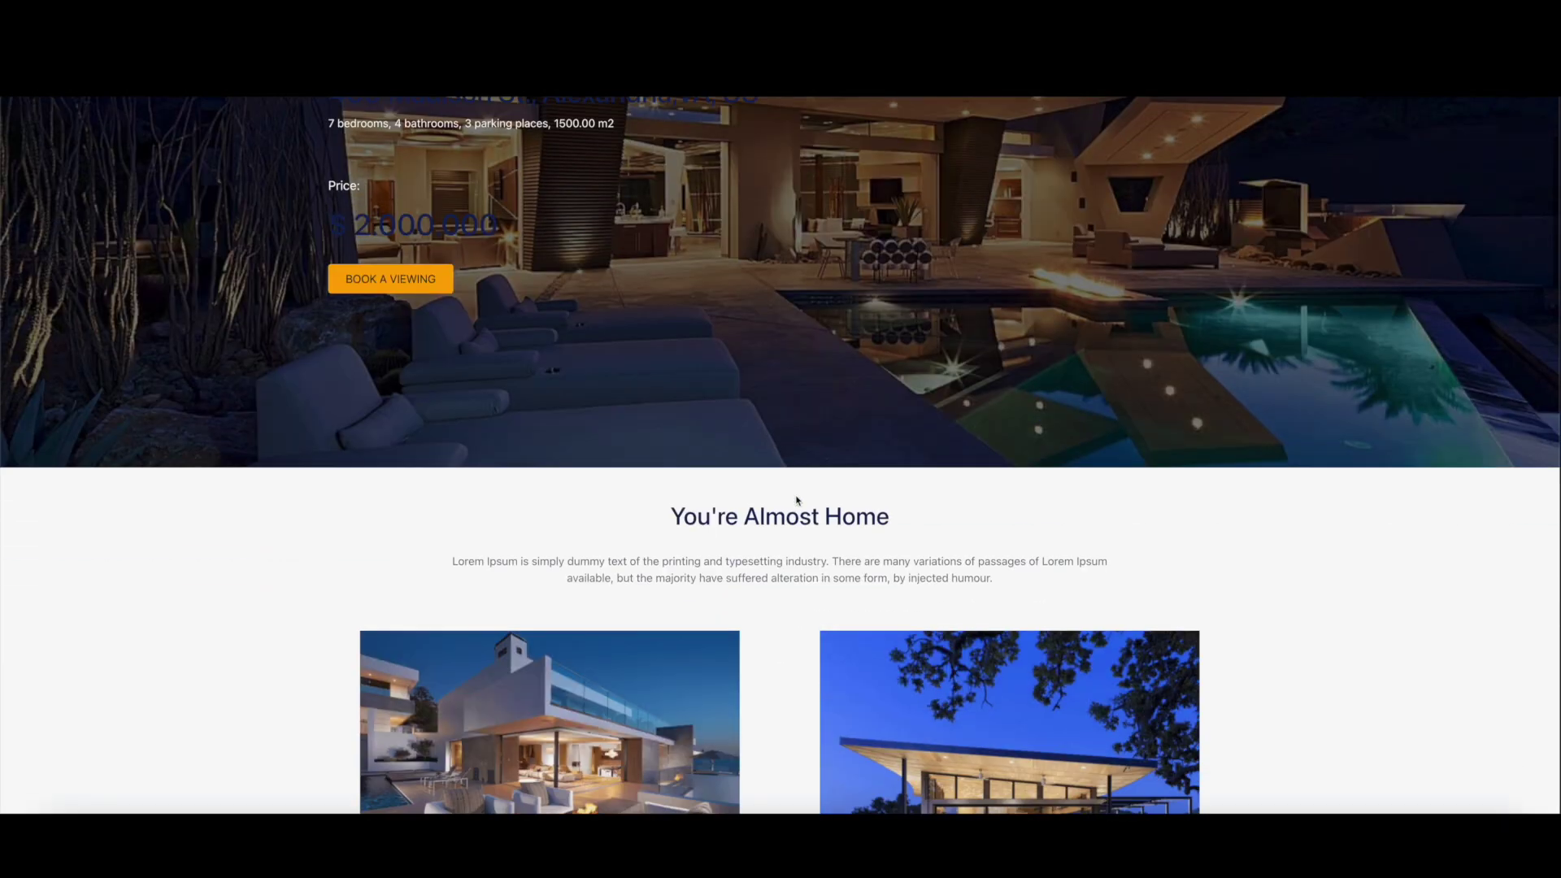
pyautogui.scroll(-10, 906, 534)
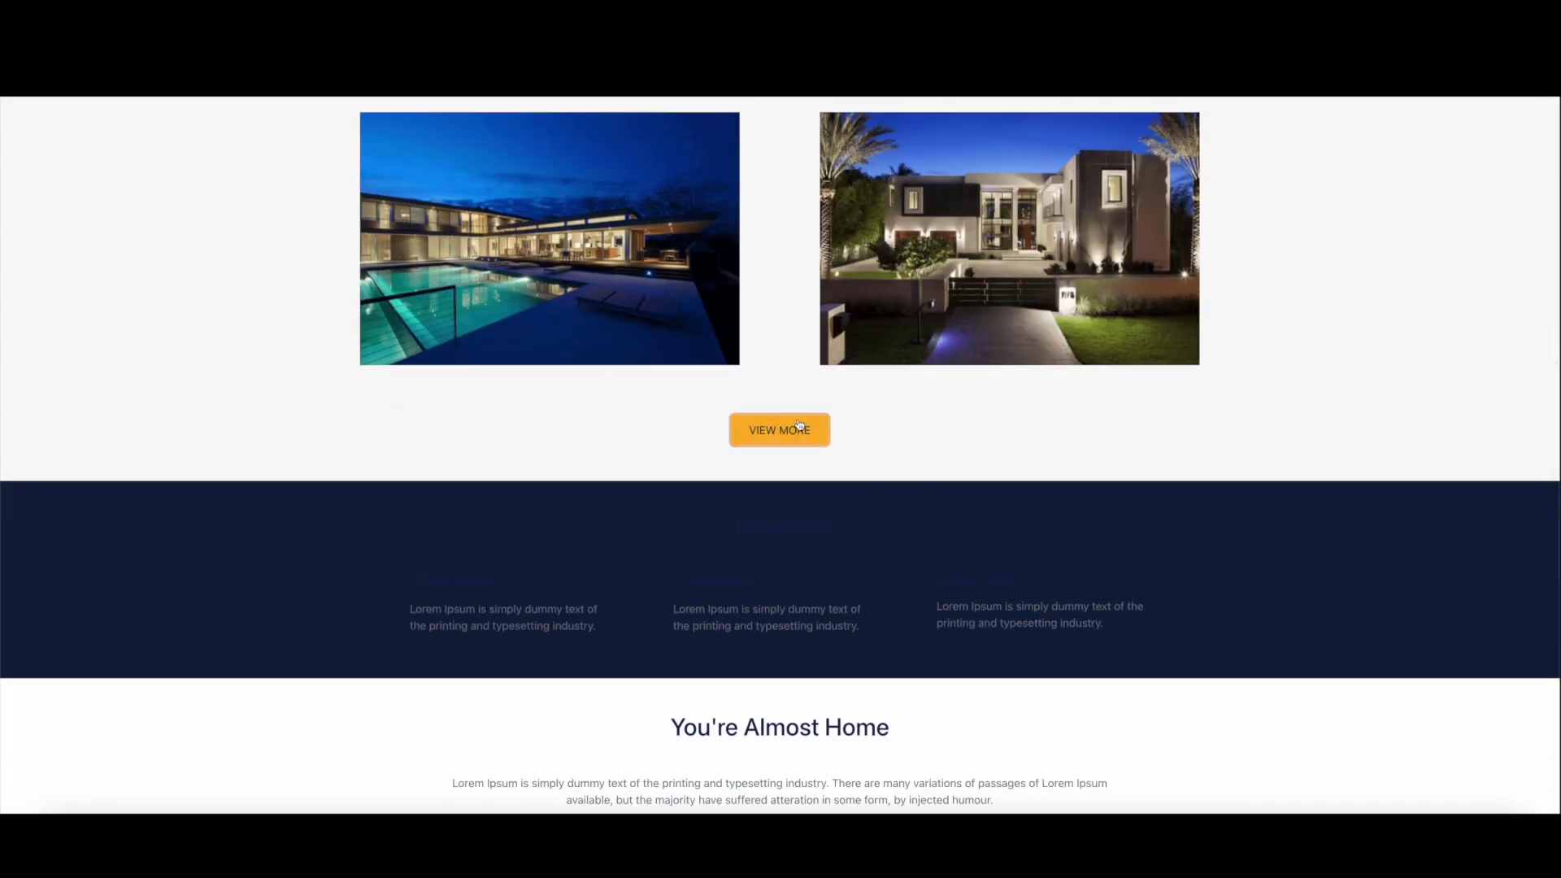
pyautogui.click(821, 419)
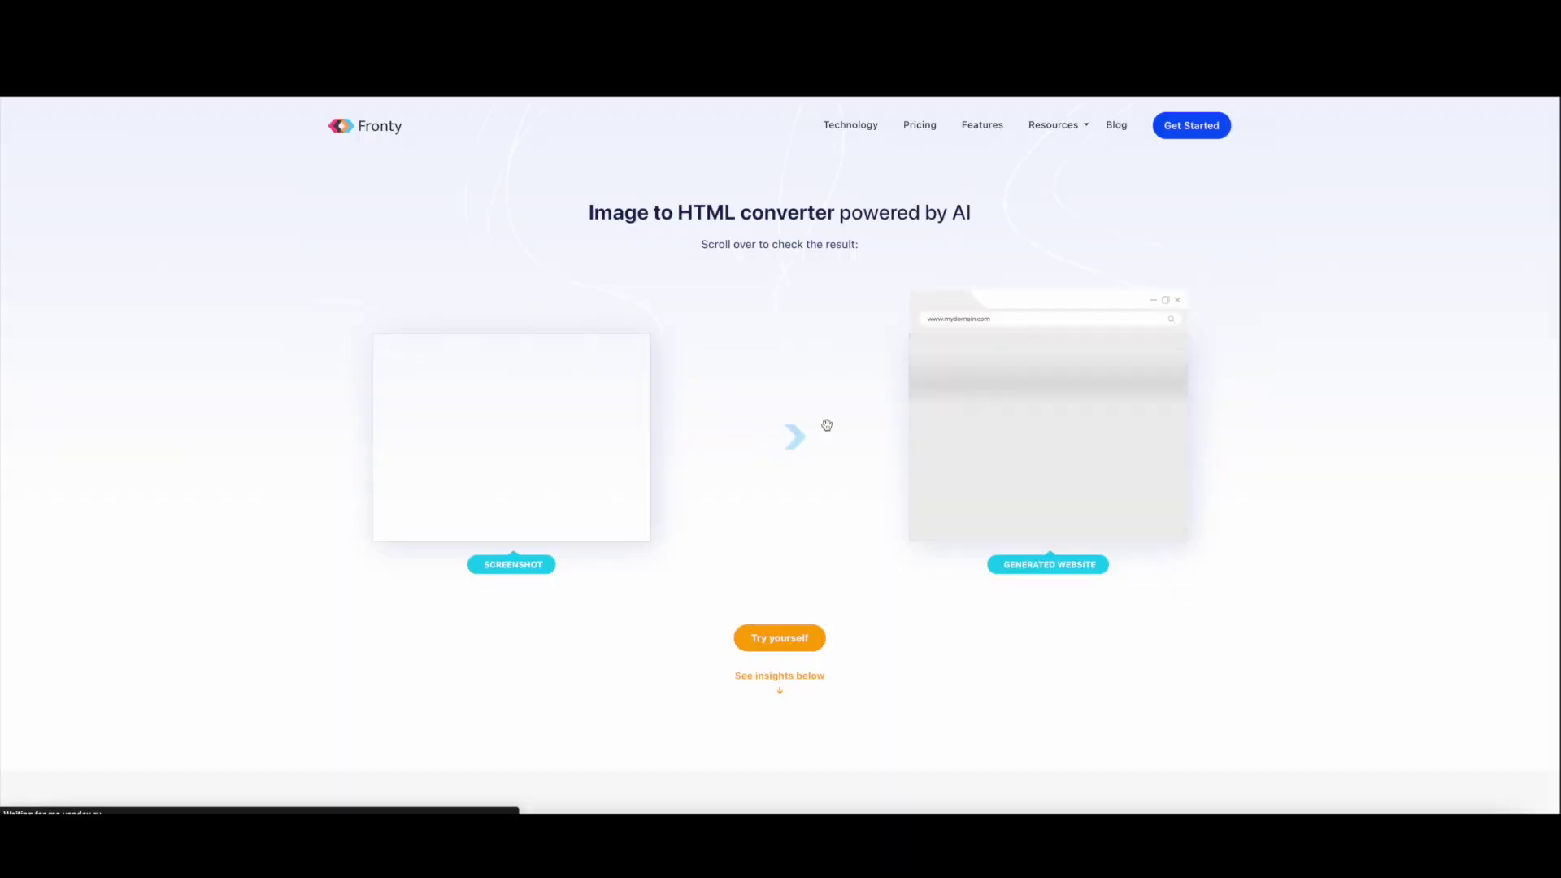
# Step: Examine the enlarged PULL&MOOD source screenshot, then open the generated PULL&MOOD website
pyautogui.click(511, 565)
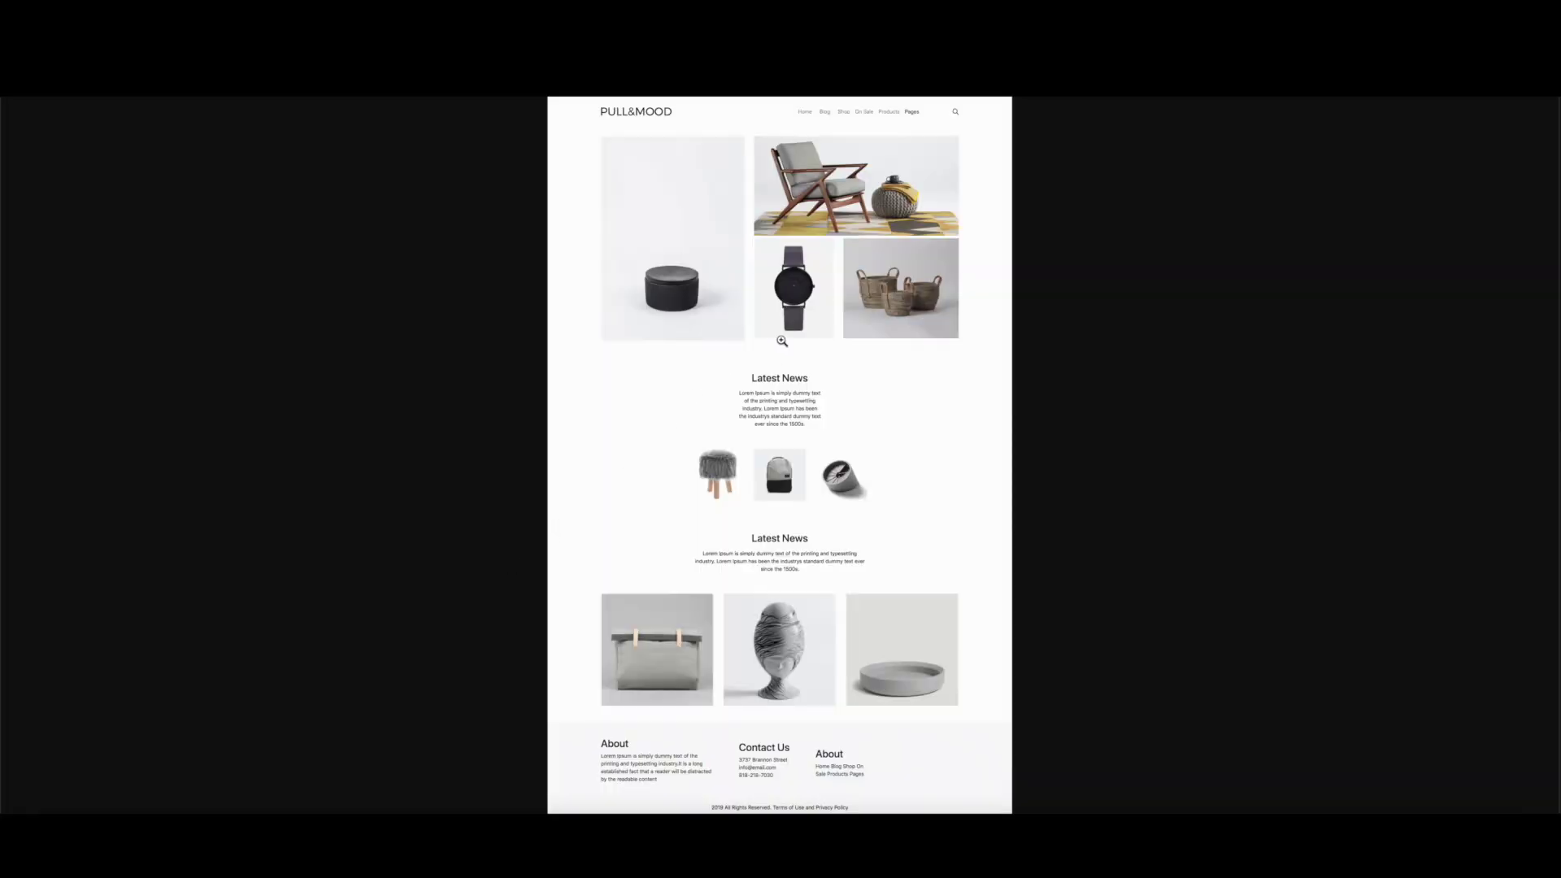
pyautogui.click(805, 115)
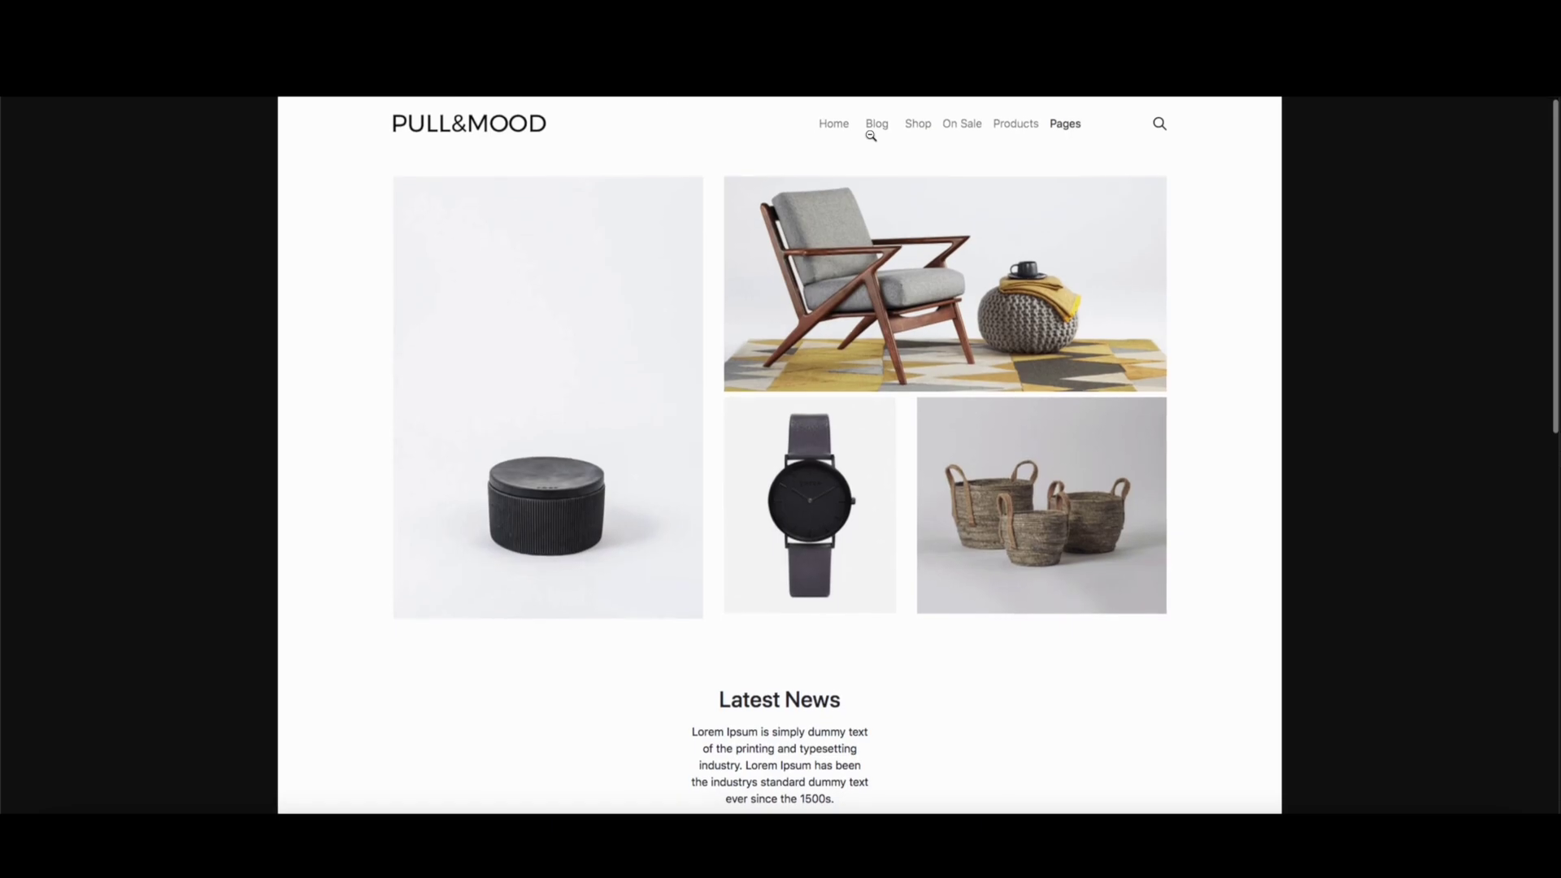
pyautogui.scroll(-5, 811, 565)
pyautogui.scroll(-4, 812, 564)
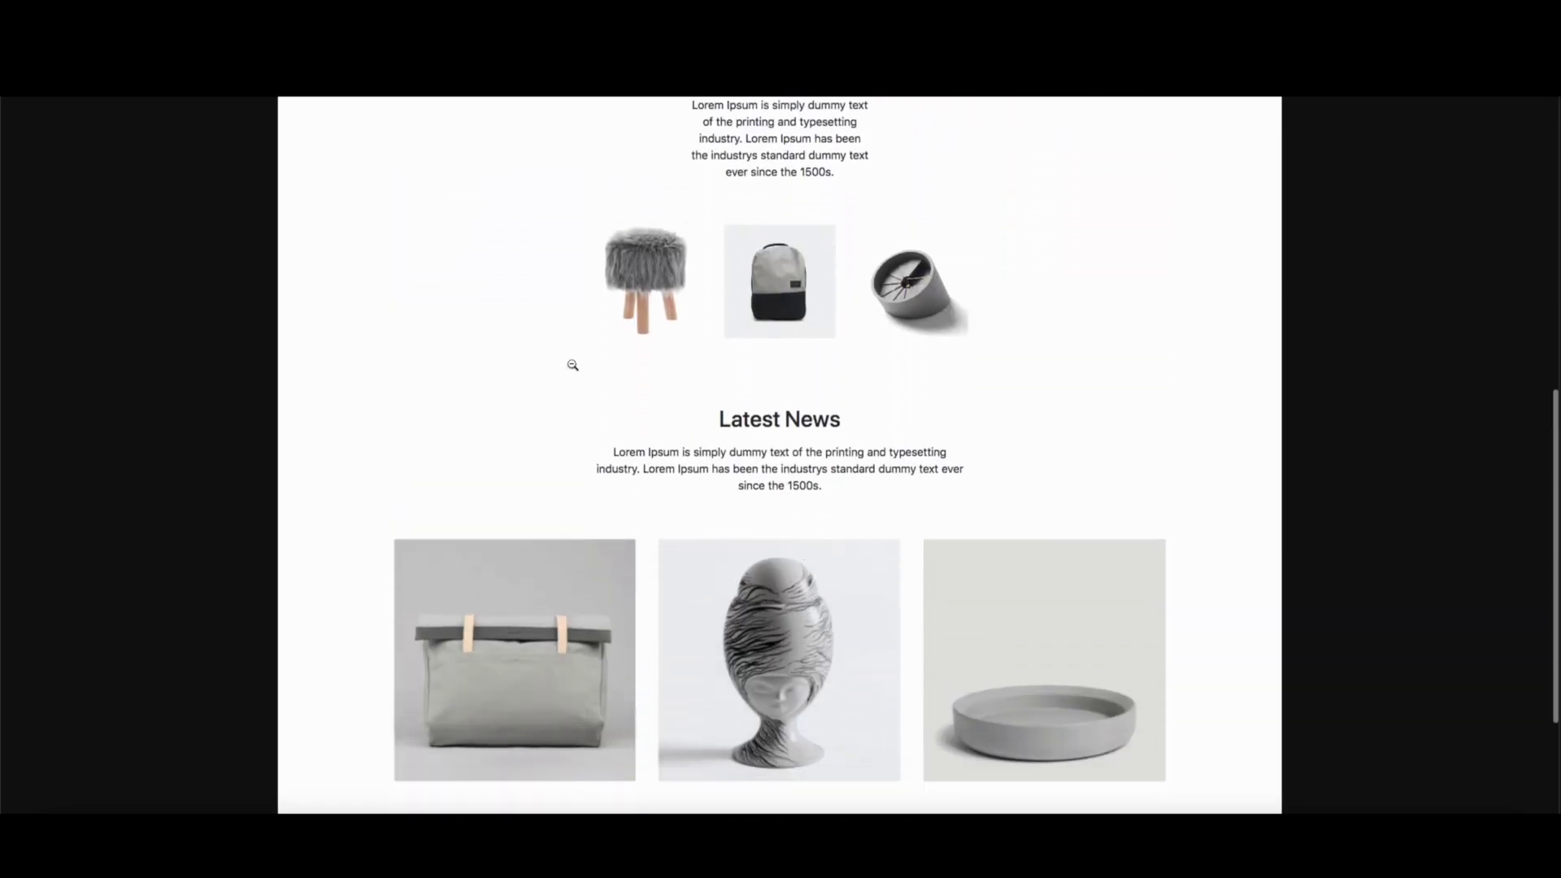
pyautogui.hotkey('alt', 'Left')
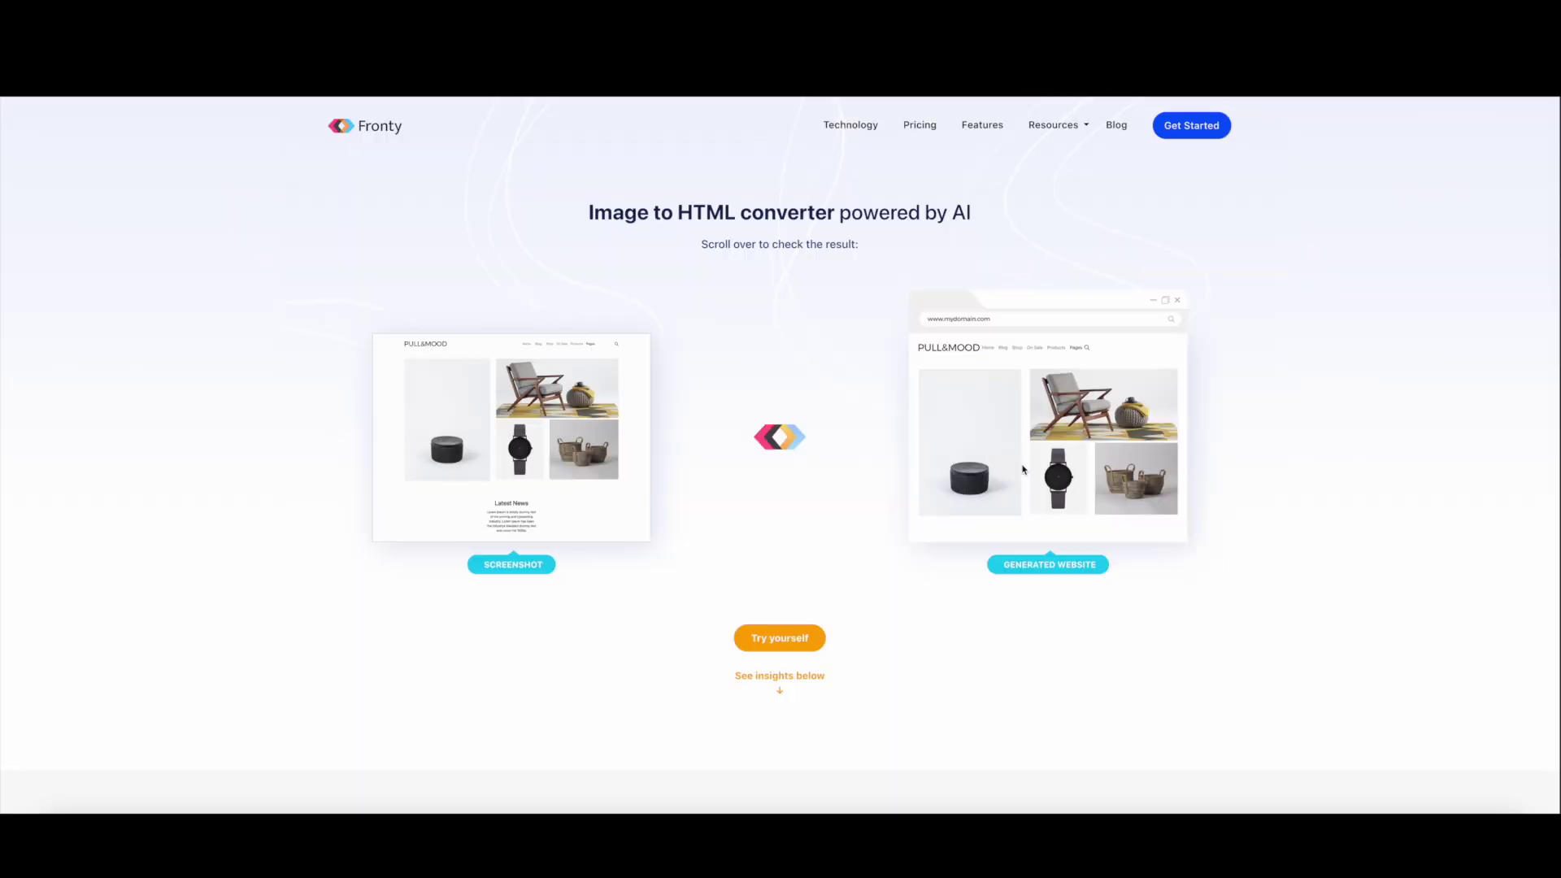
pyautogui.click(1060, 569)
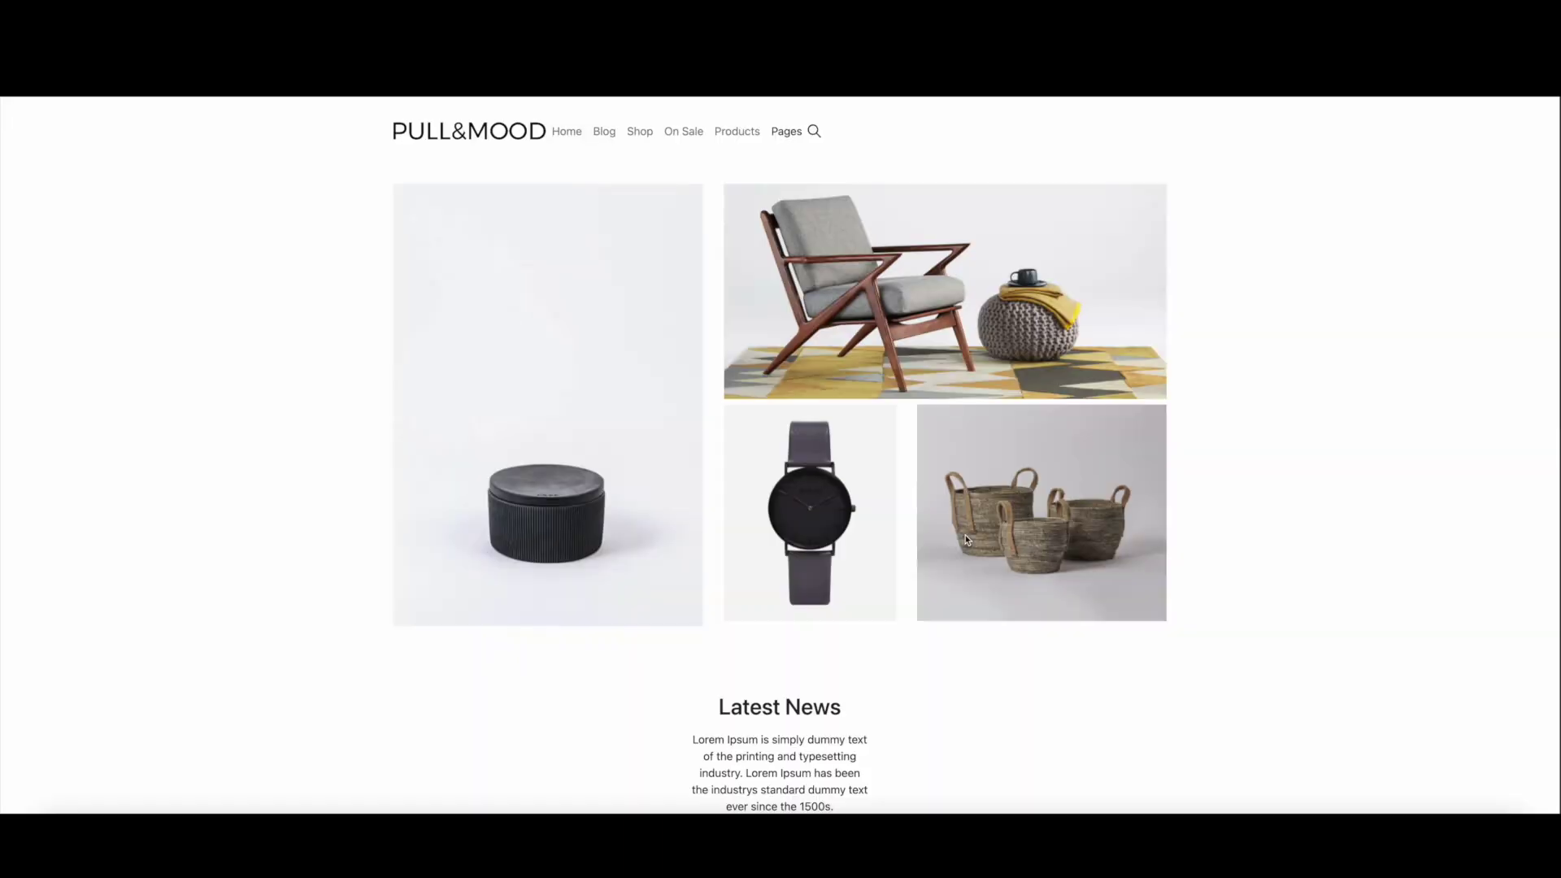